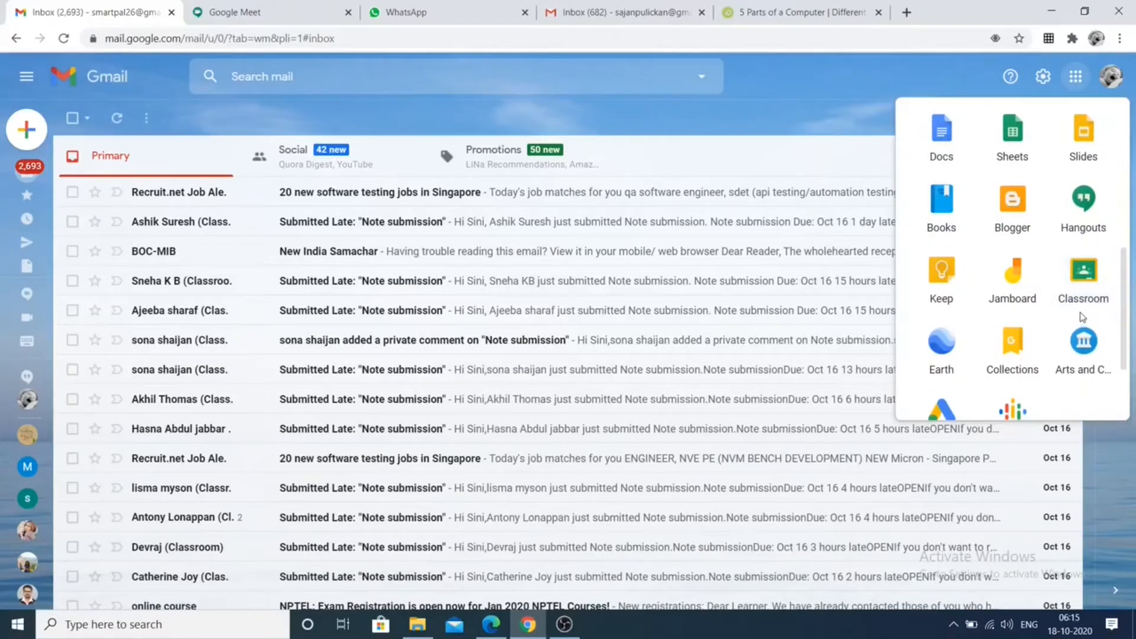
Open Google Classroom from Gmail and start creating a class, accepting the notice about not using it at a school with students
left_click(1084, 290)
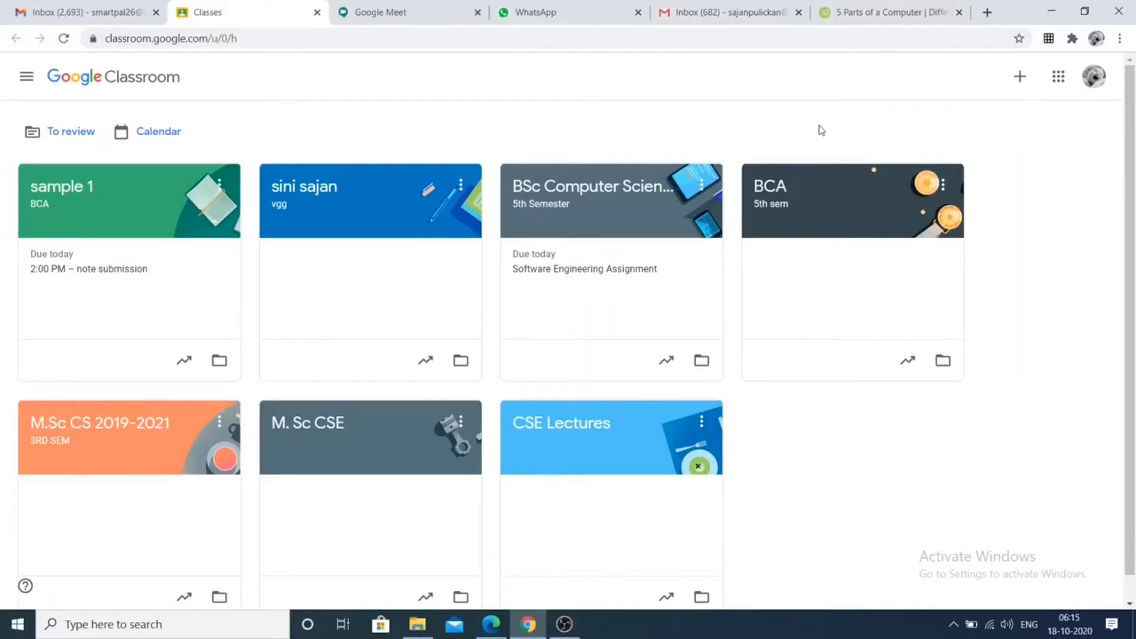
left_click(1019, 87)
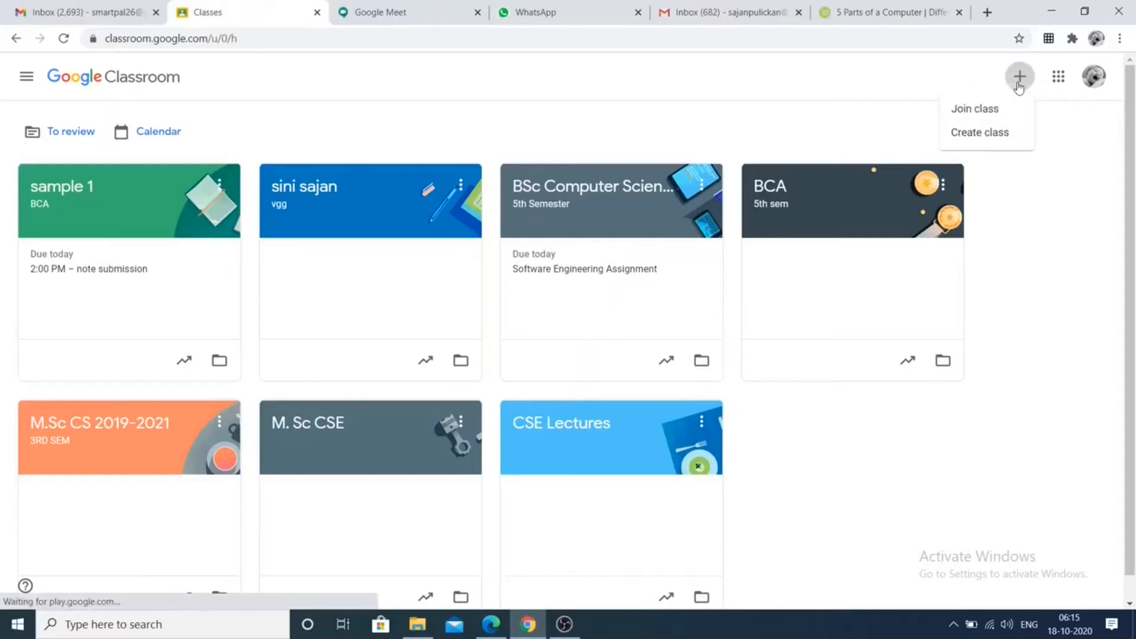
left_click(978, 135)
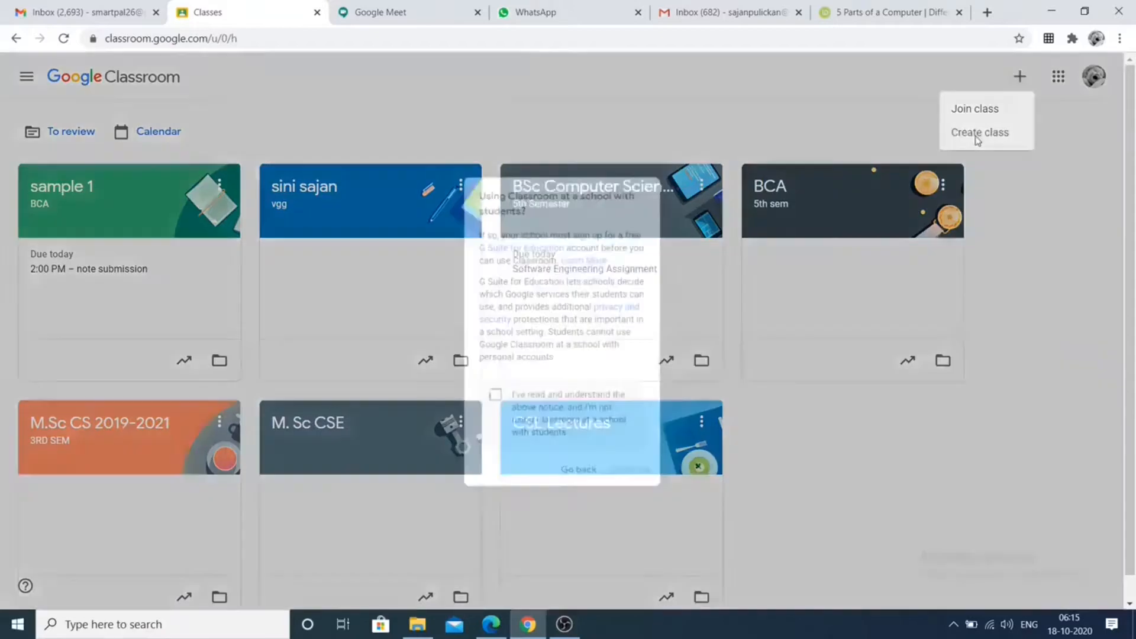
left_click(484, 406)
left_click(617, 494)
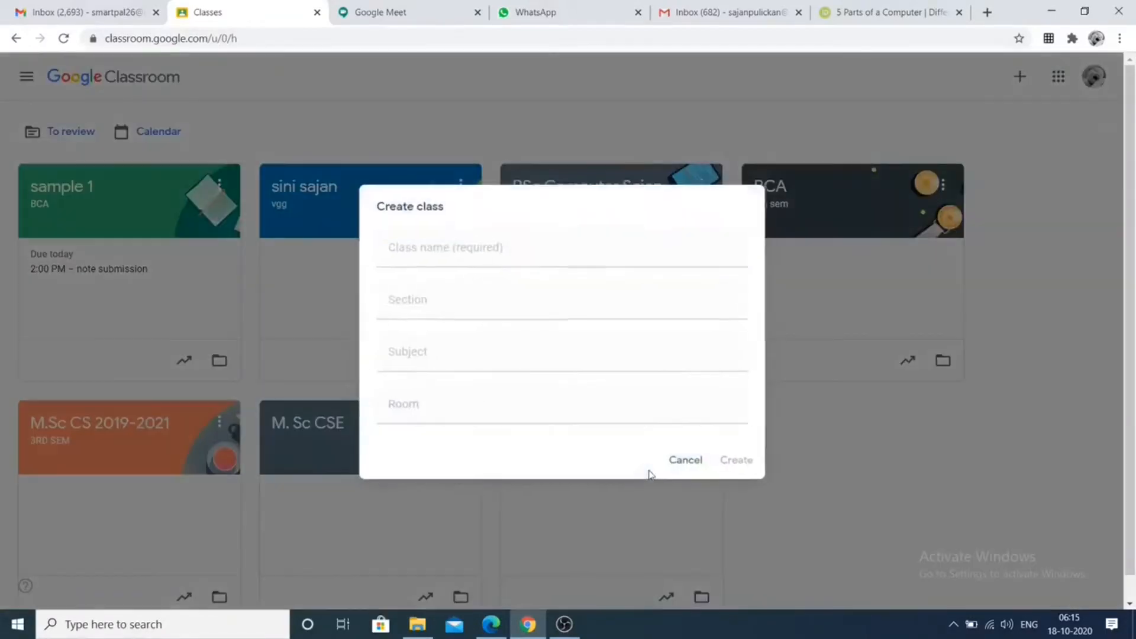
Name the new class "sample 2" and set its section to "B.Sc CS"
left_click(564, 248)
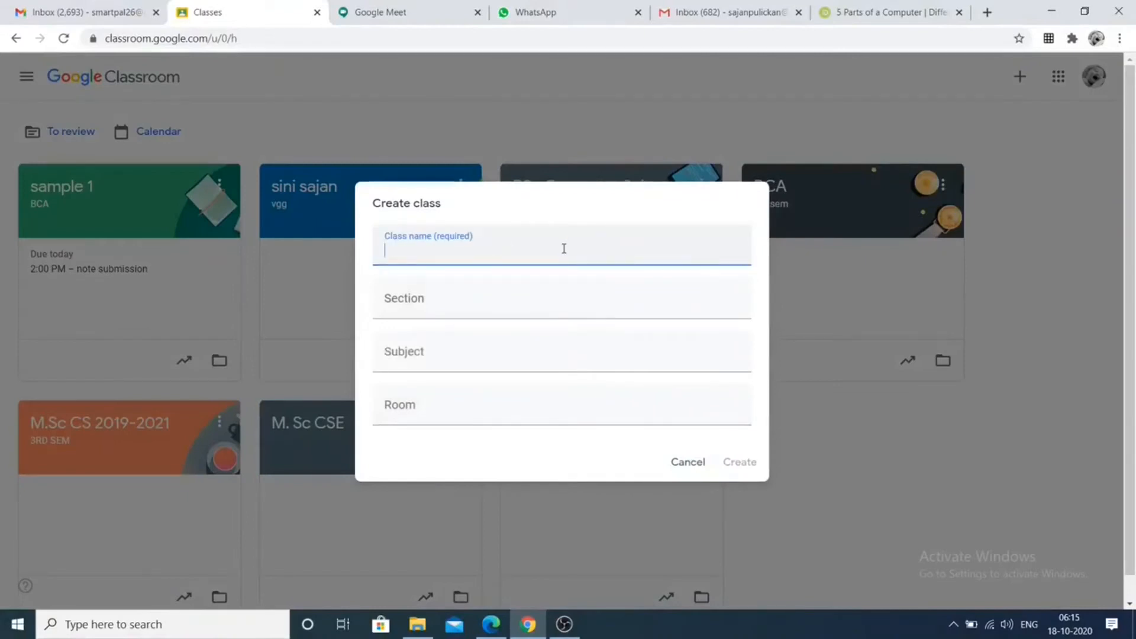
type("sample ")
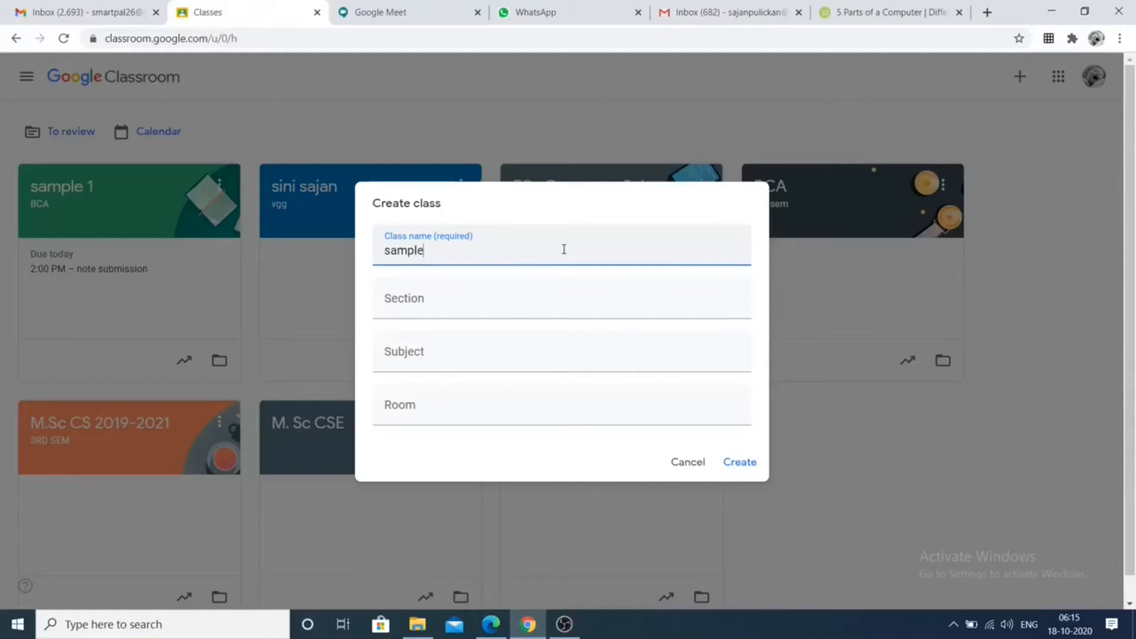
type("2")
key("Tab")
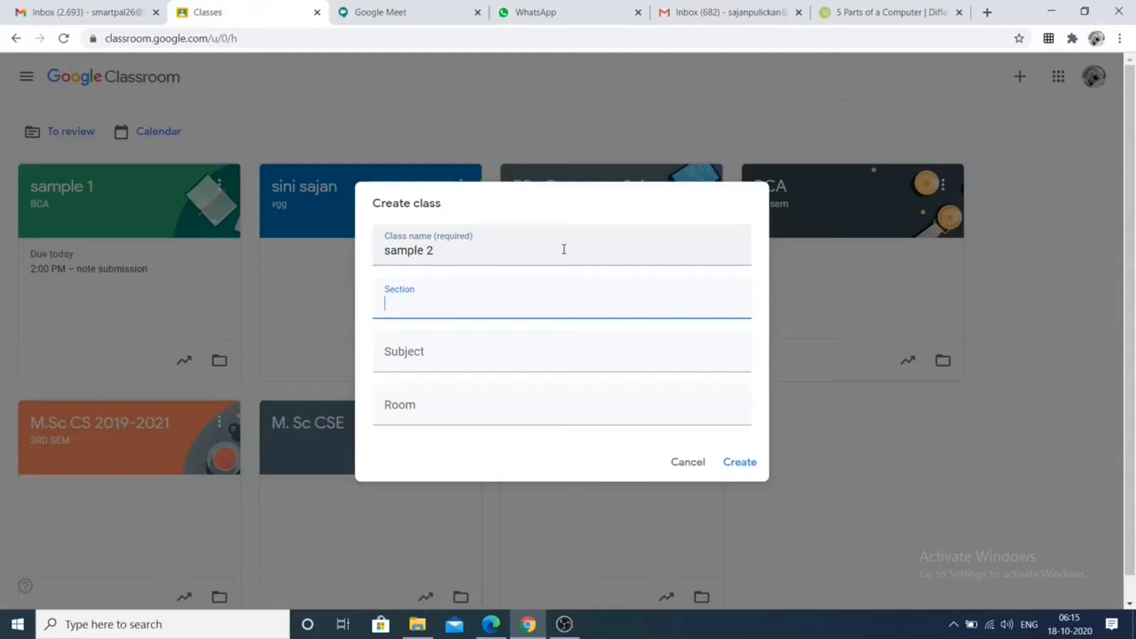
type("B.ScCS")
key("Left")
key("Left")
key("Tab")
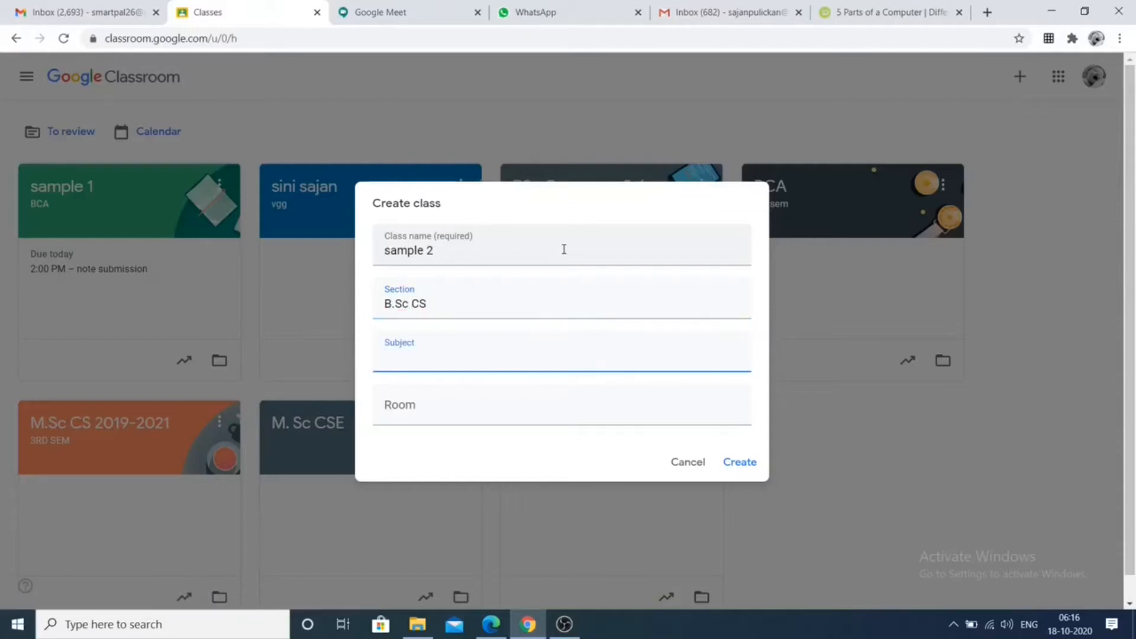
Set the class subject to Computer Science and create the class
type("Co")
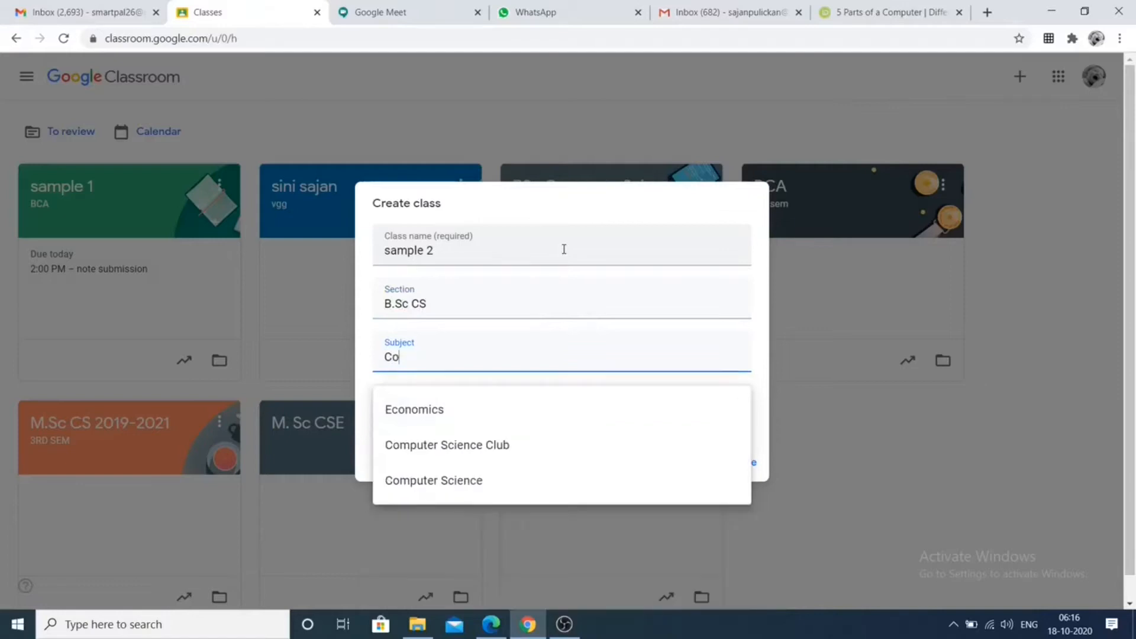
type("mputer Sci")
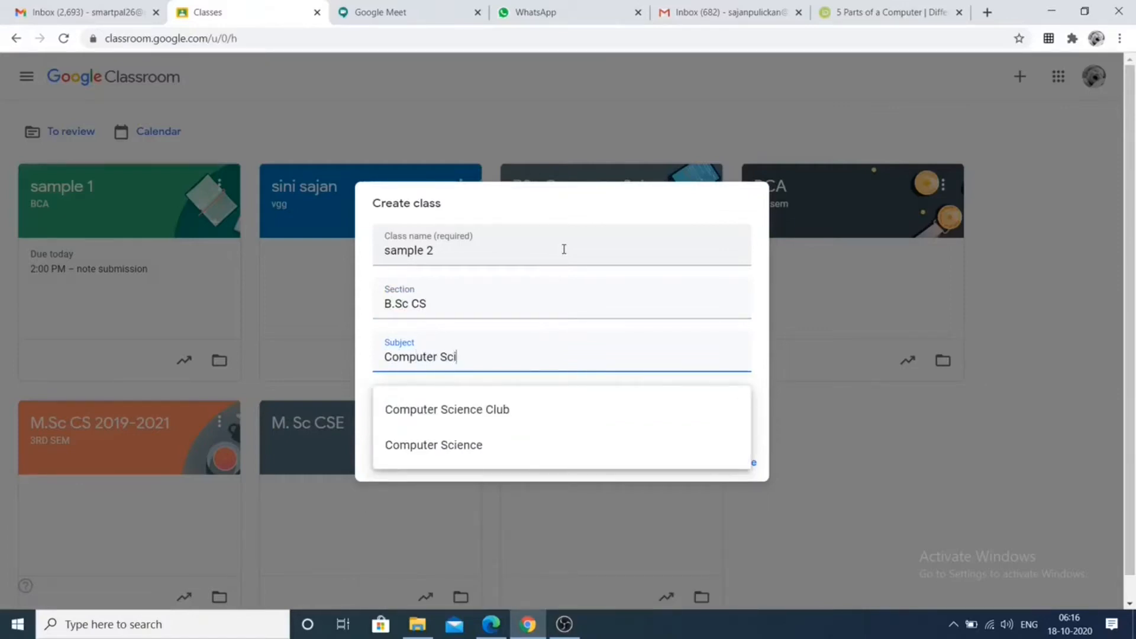
key("Down")
key("Down")
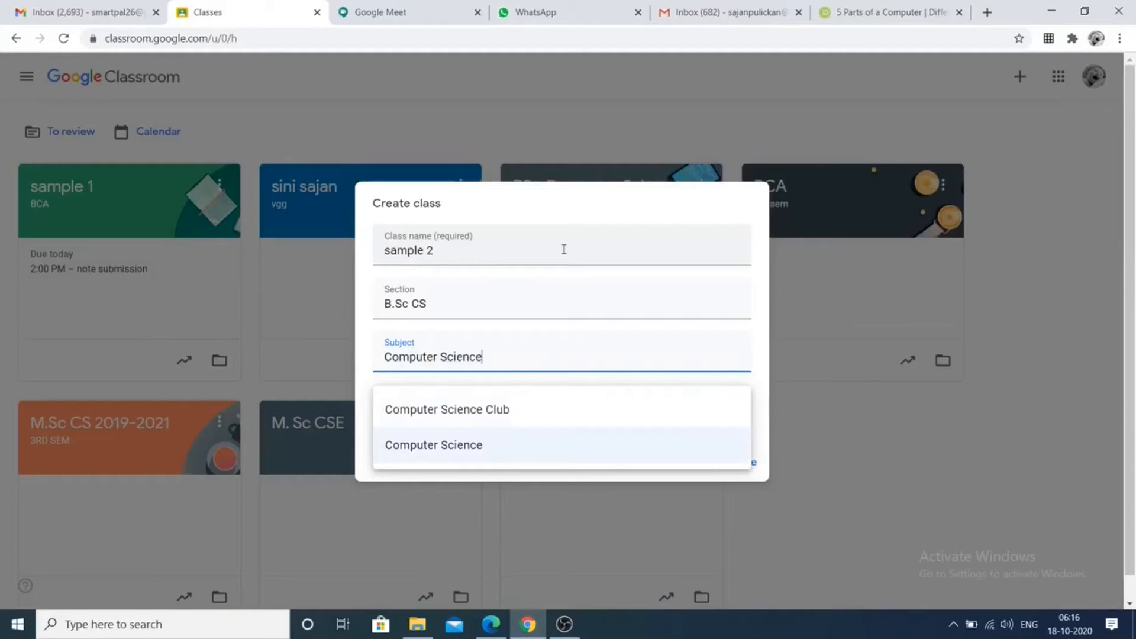
key("Return")
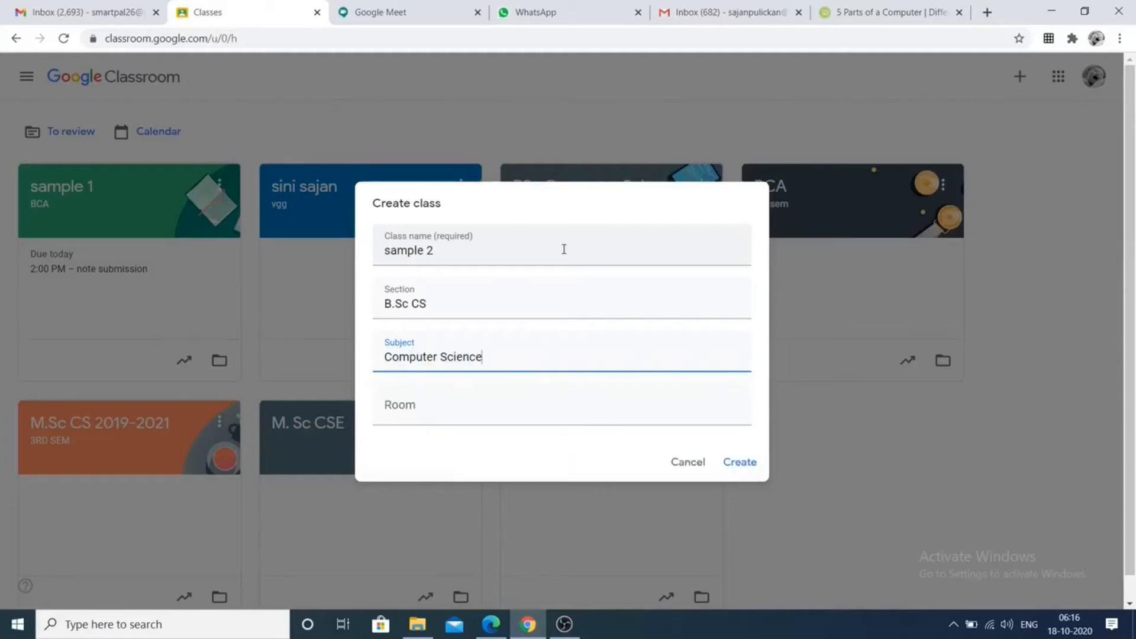
left_click(740, 464)
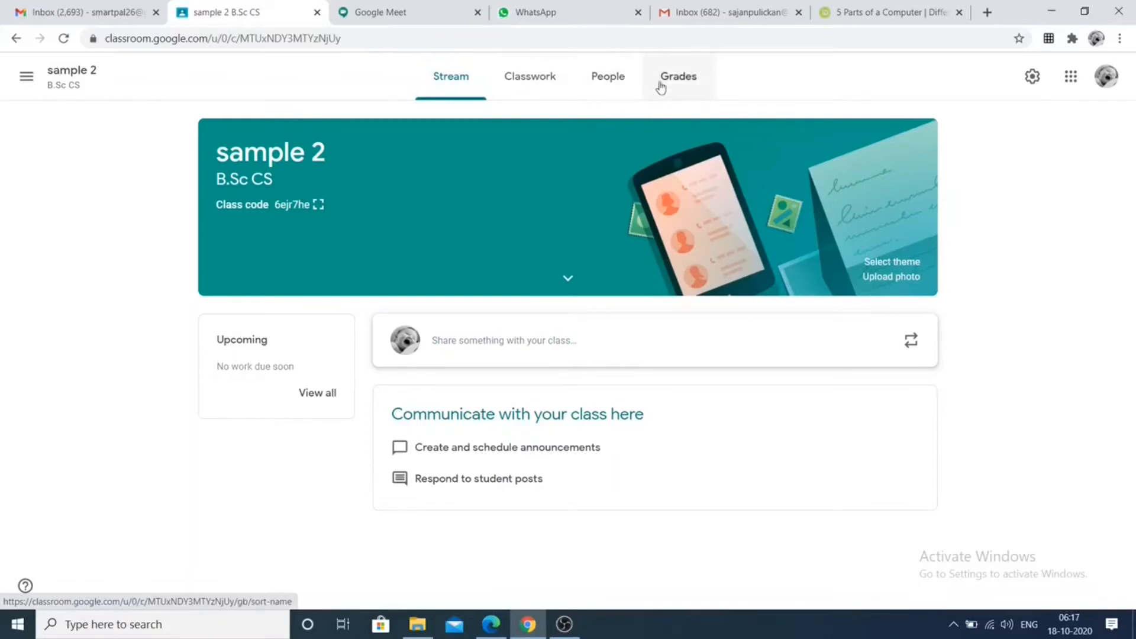
Look at the student invitation options among the class's people and the enlarged class code in the Stream, closing both
left_click(623, 89)
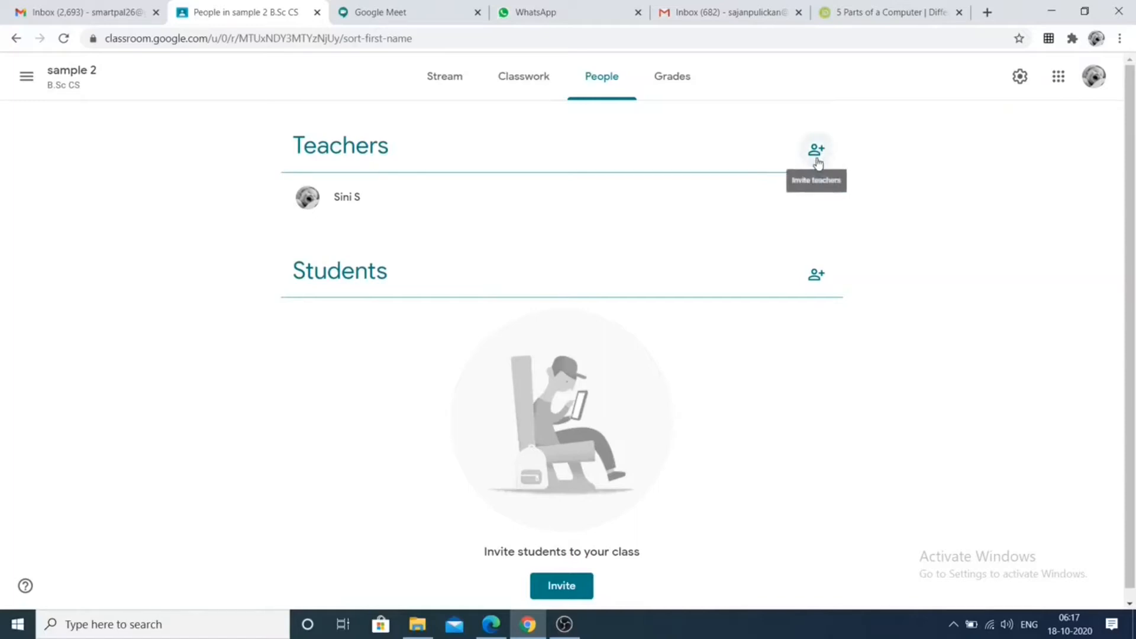
left_click(817, 275)
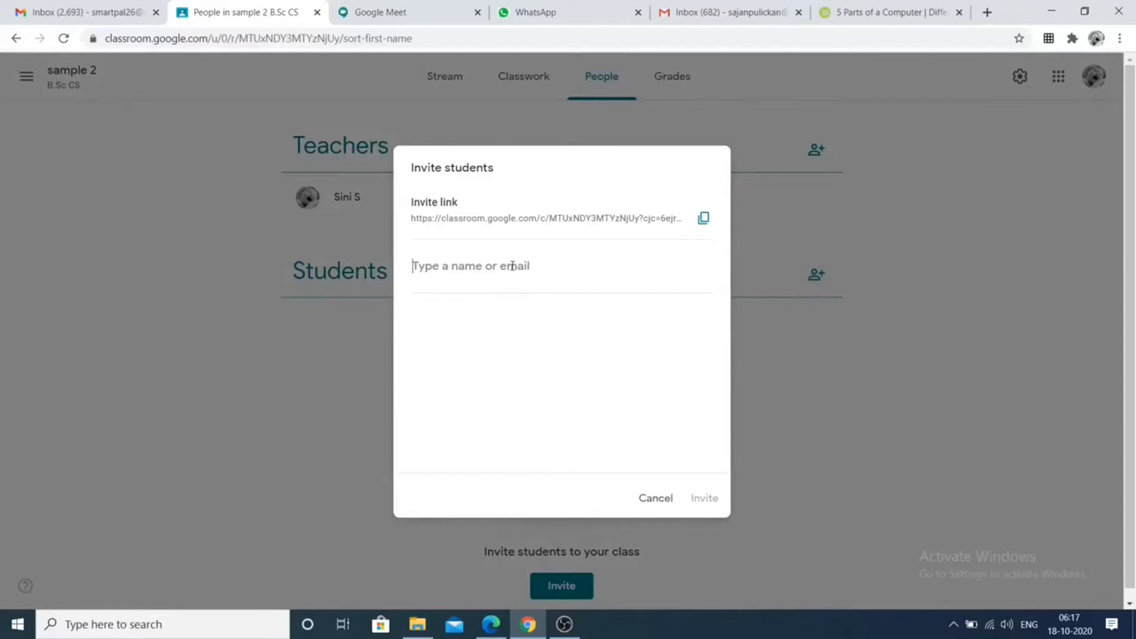
left_click(647, 500)
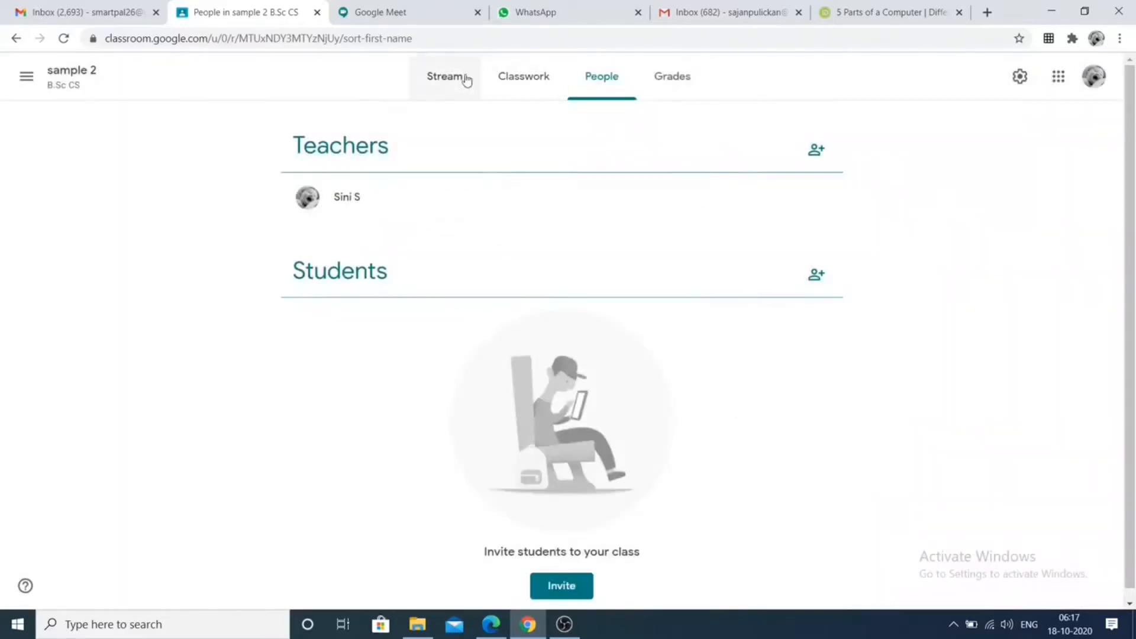
left_click(463, 88)
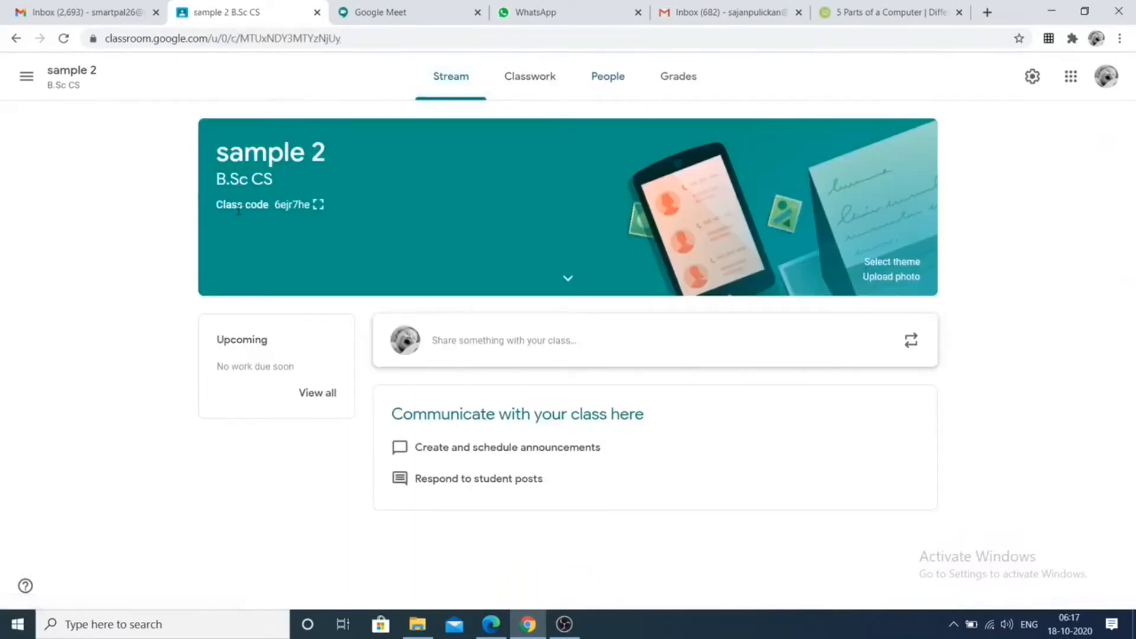
left_click(319, 206)
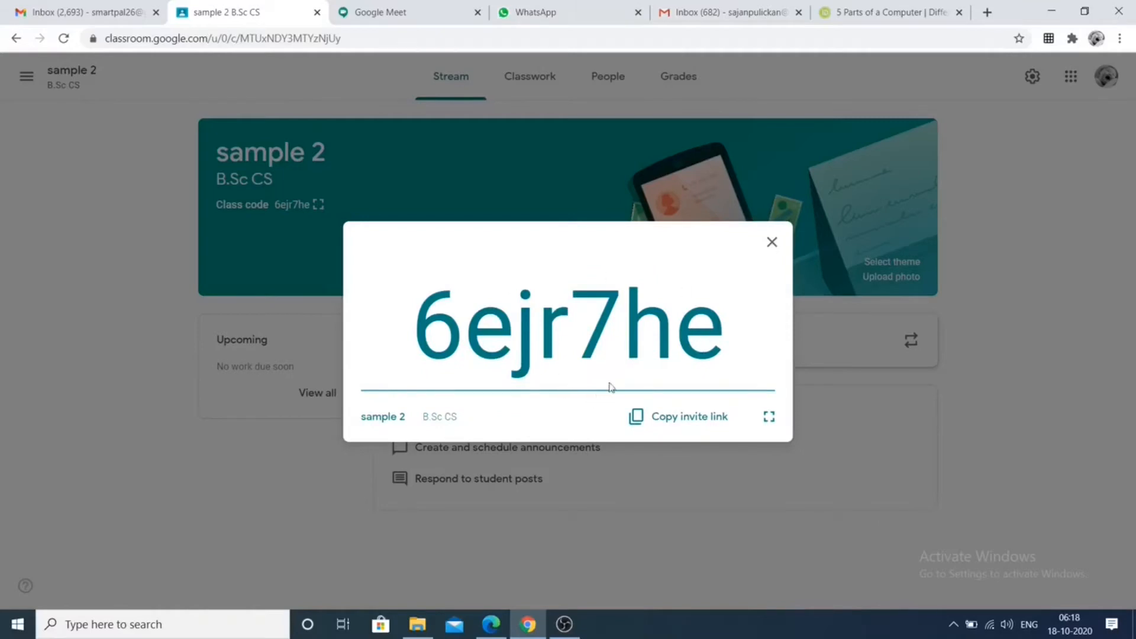
left_click(773, 243)
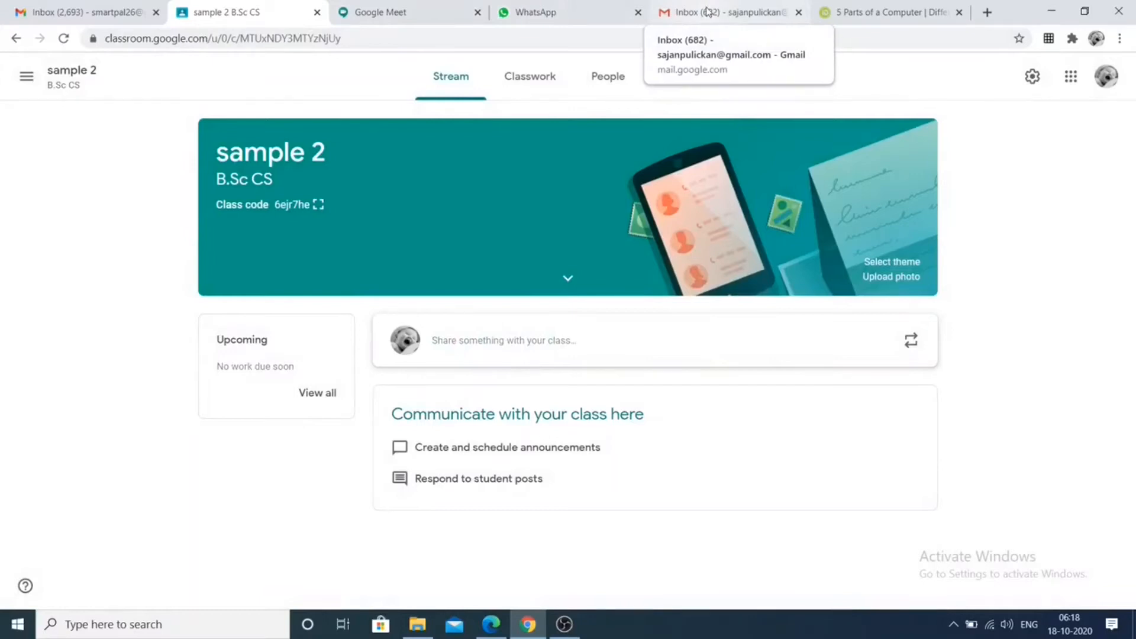
Switch to the student account's Gmail inbox, open Google Classroom from it and start joining a class
left_click(709, 12)
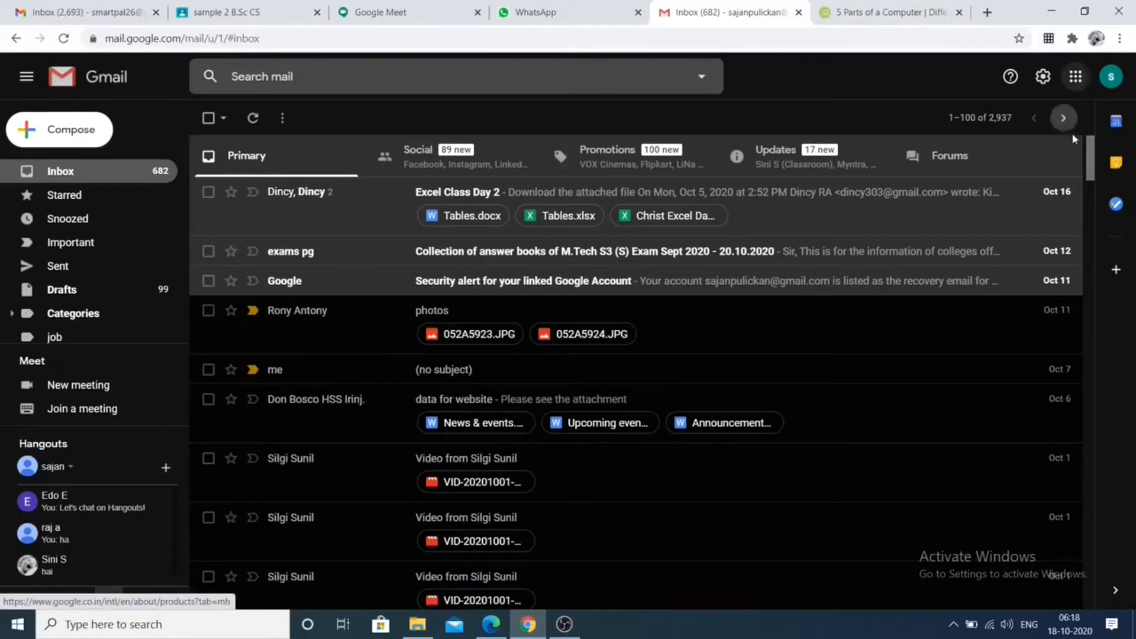
left_click(1075, 84)
scroll(1047, 254, "down", 5)
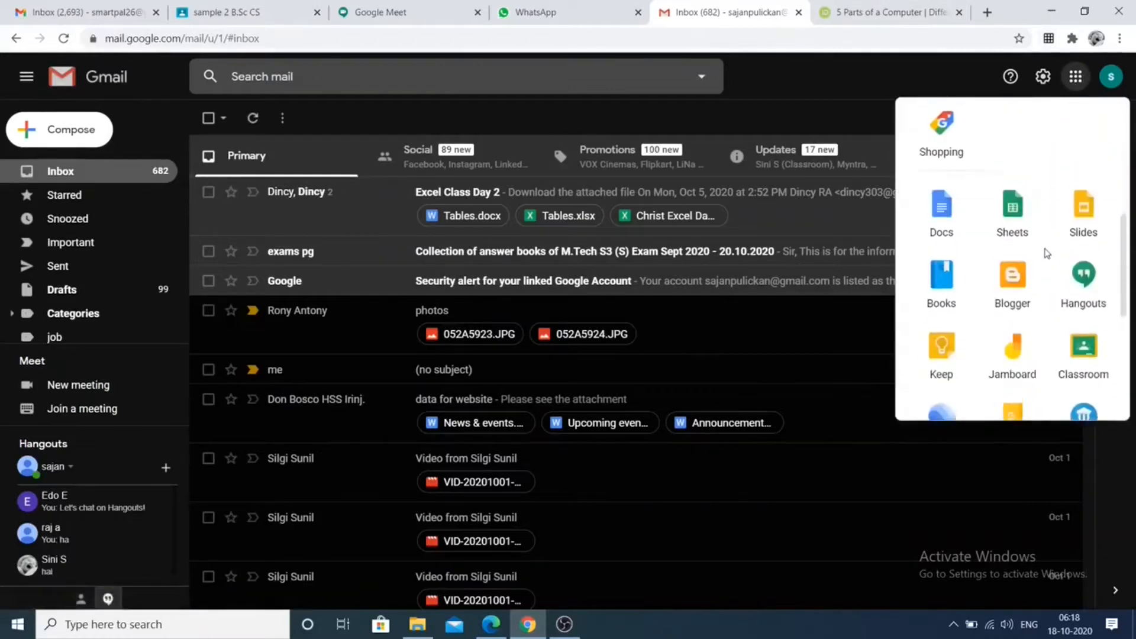
scroll(1047, 254, "down", 3)
left_click(1077, 224)
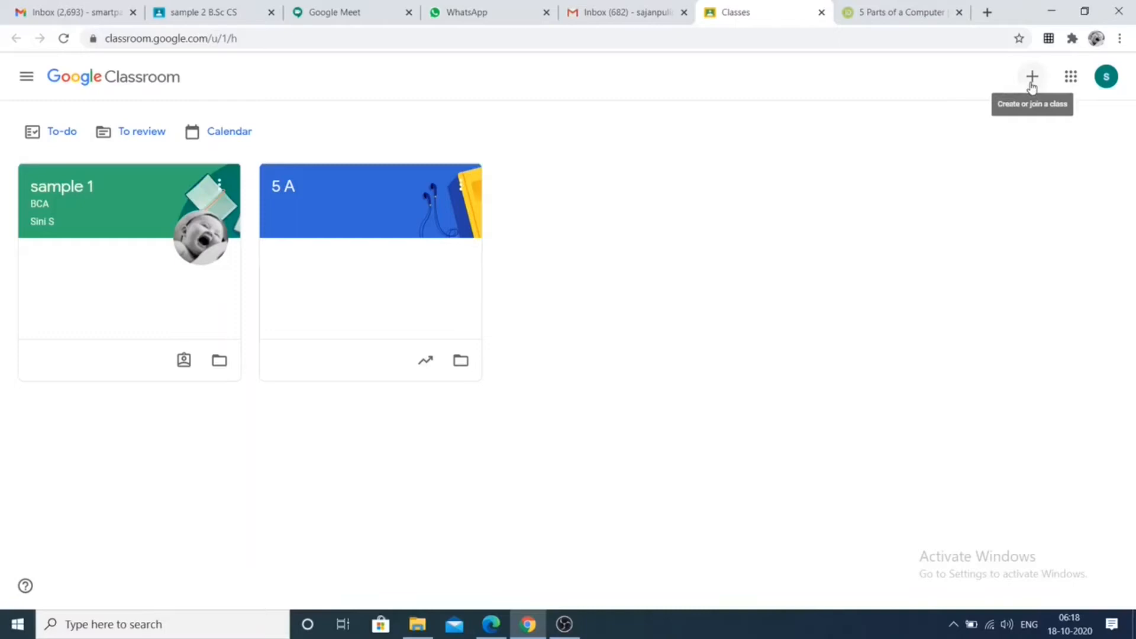
left_click(1032, 83)
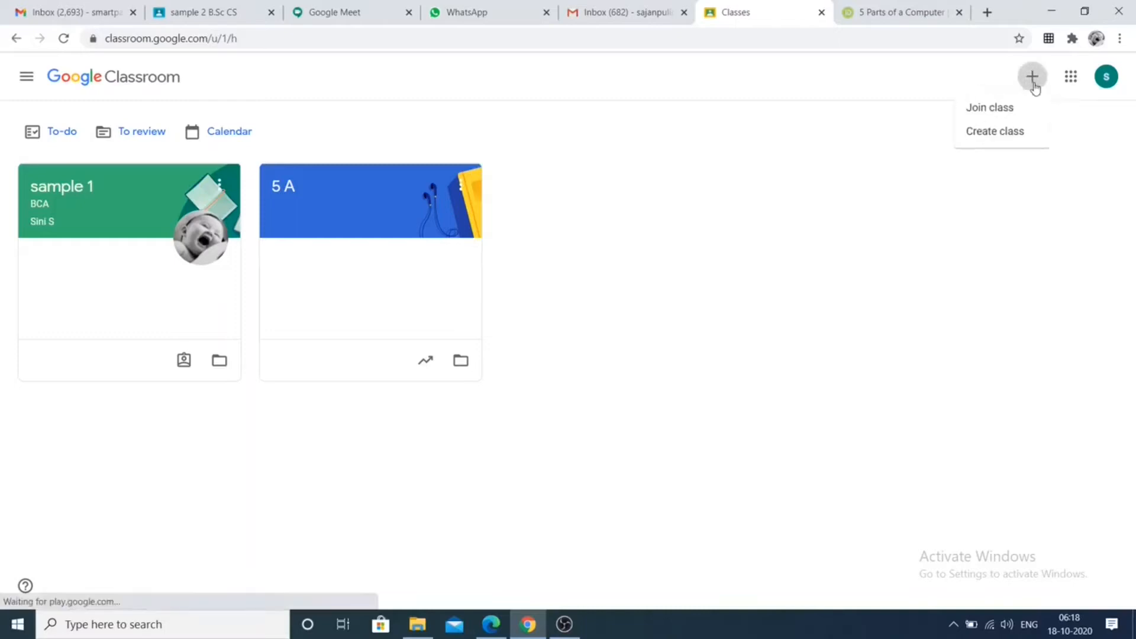
left_click(998, 110)
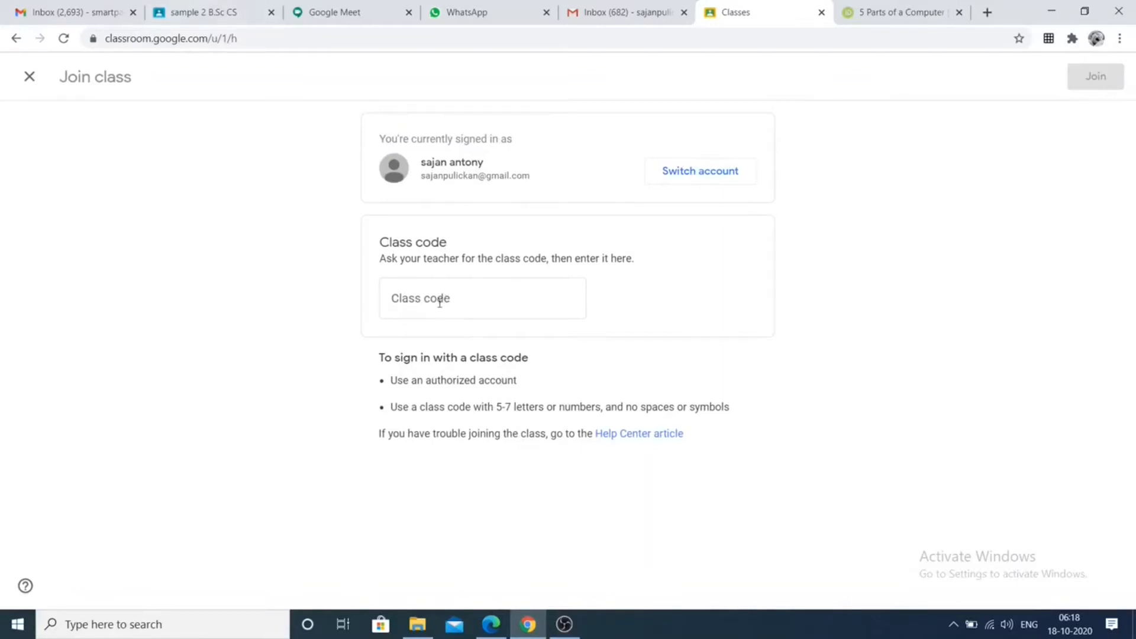
Return to the teacher's sample 2 class, enlarge its class code and copy the code
left_click(221, 11)
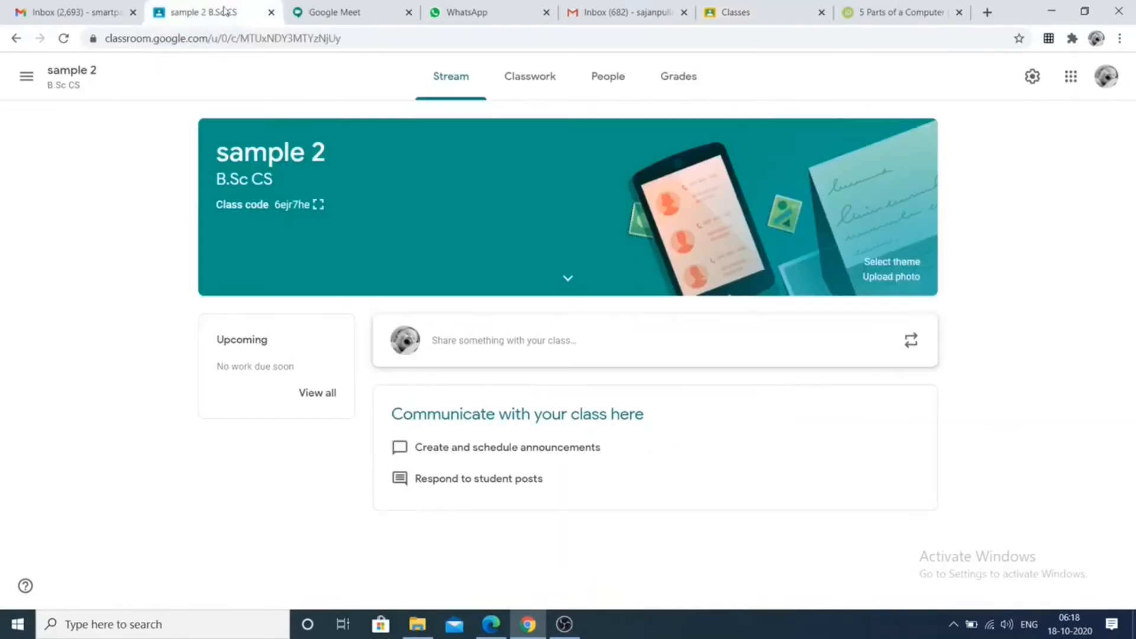
left_click(319, 205)
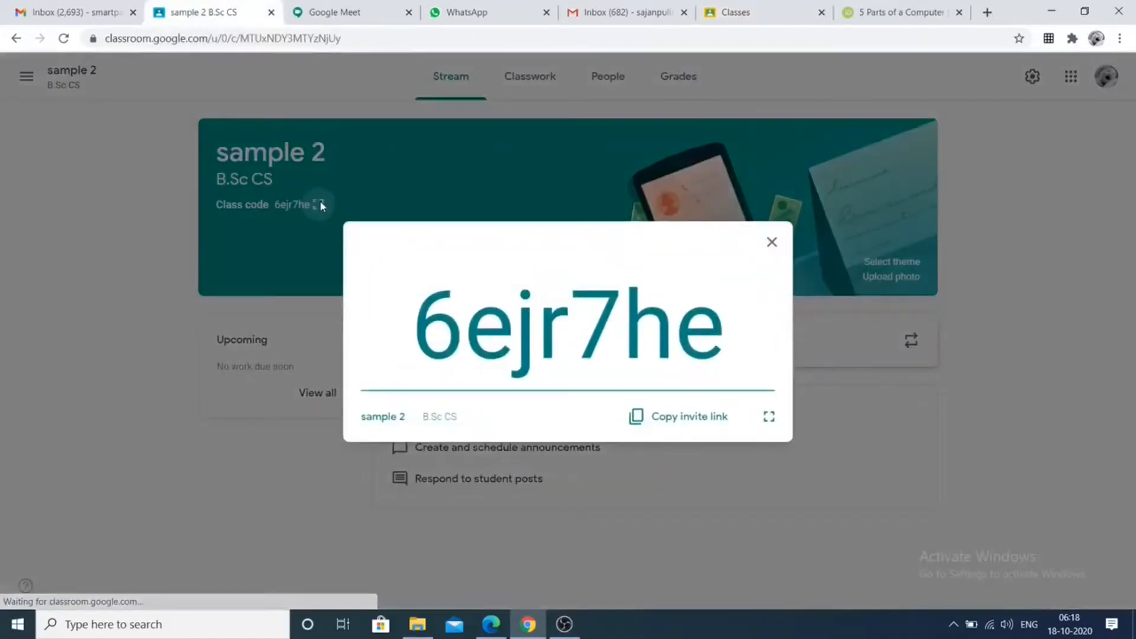
left_click_drag(733, 347, 426, 349)
key("ctrl+c")
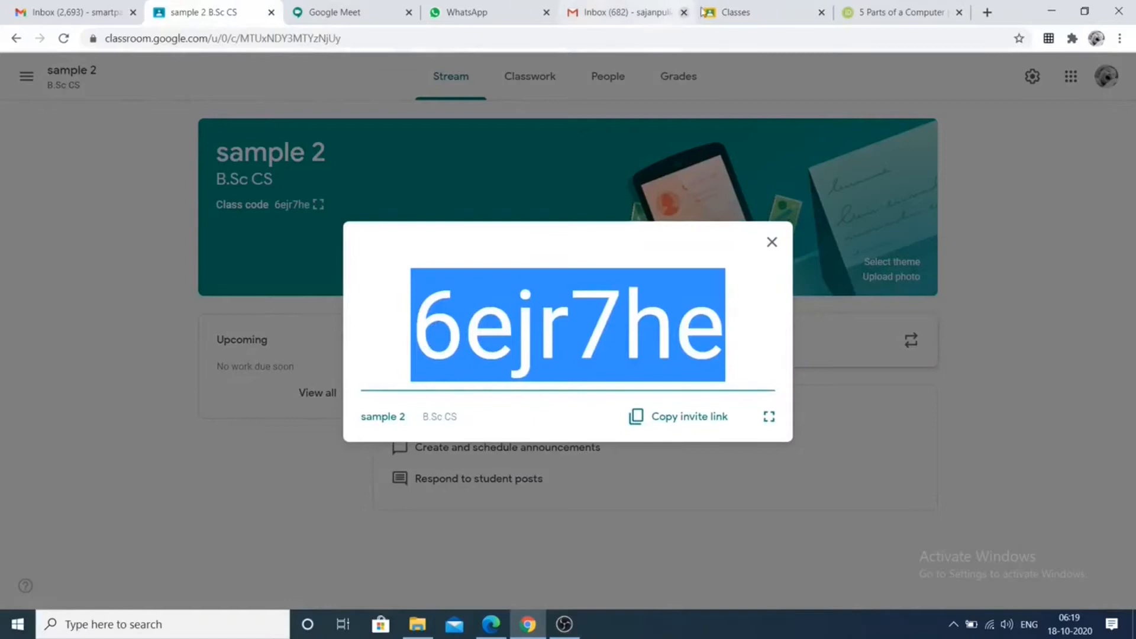
Paste the copied class code into the student account's join form and join the class
left_click(740, 11)
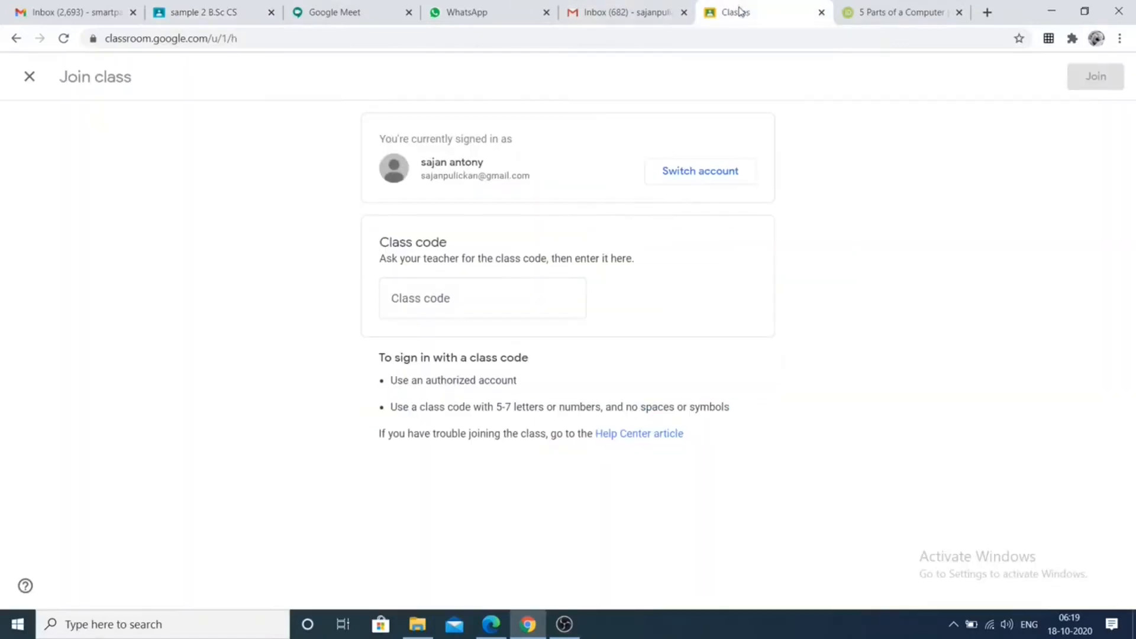
left_click(485, 299)
key("ctrl+v")
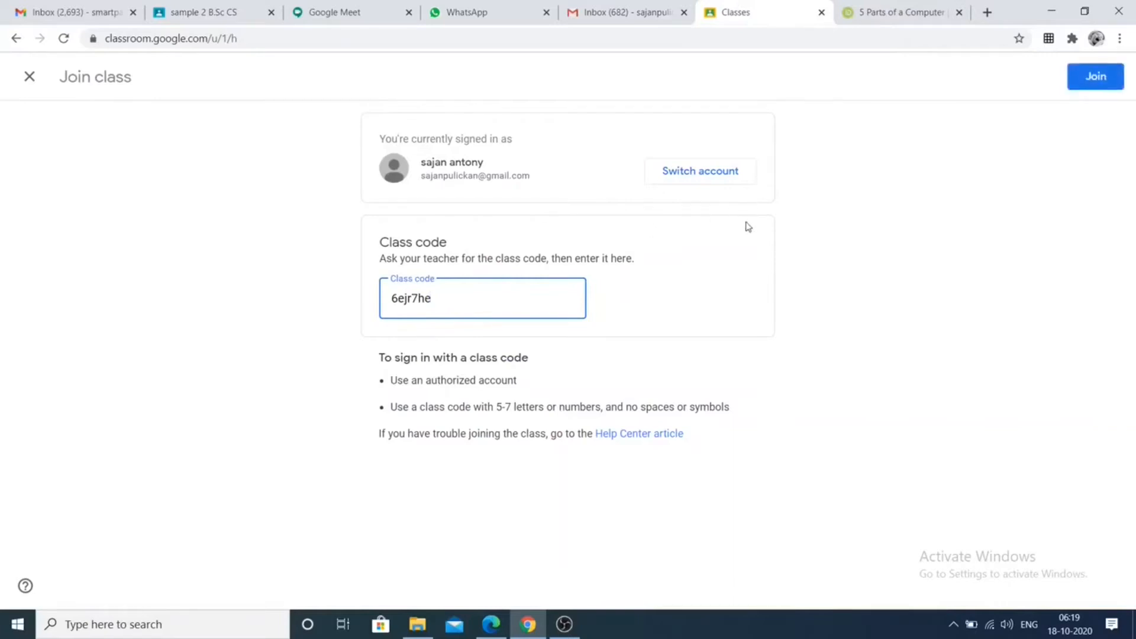
left_click(1090, 76)
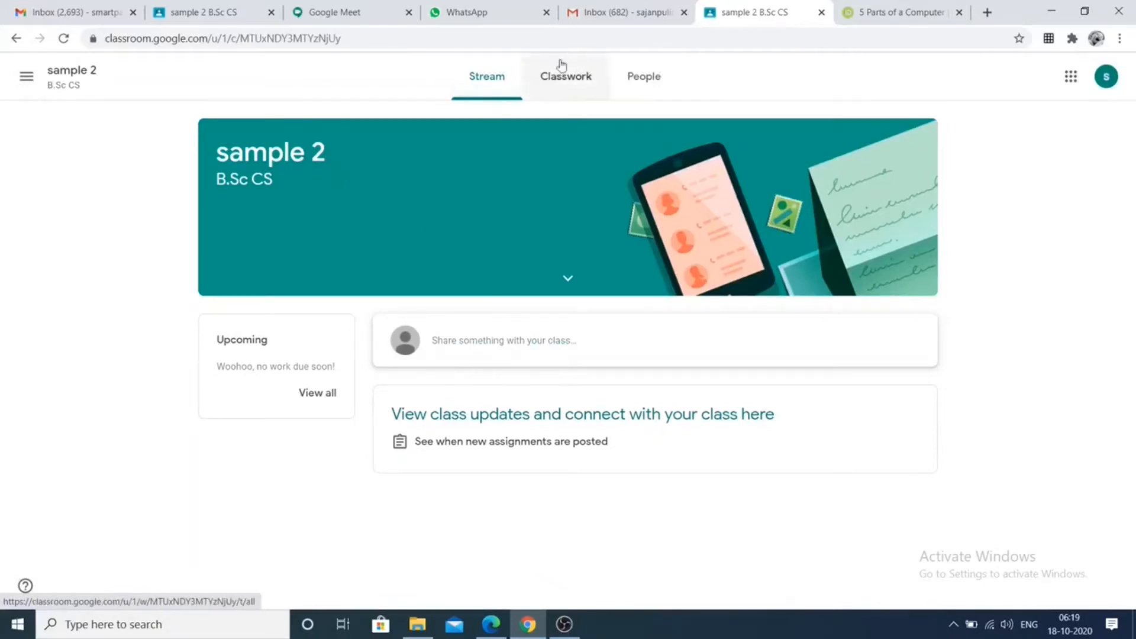
Go back to the teacher's view of sample 2, close the class code display and check the enrolled students
left_click(224, 13)
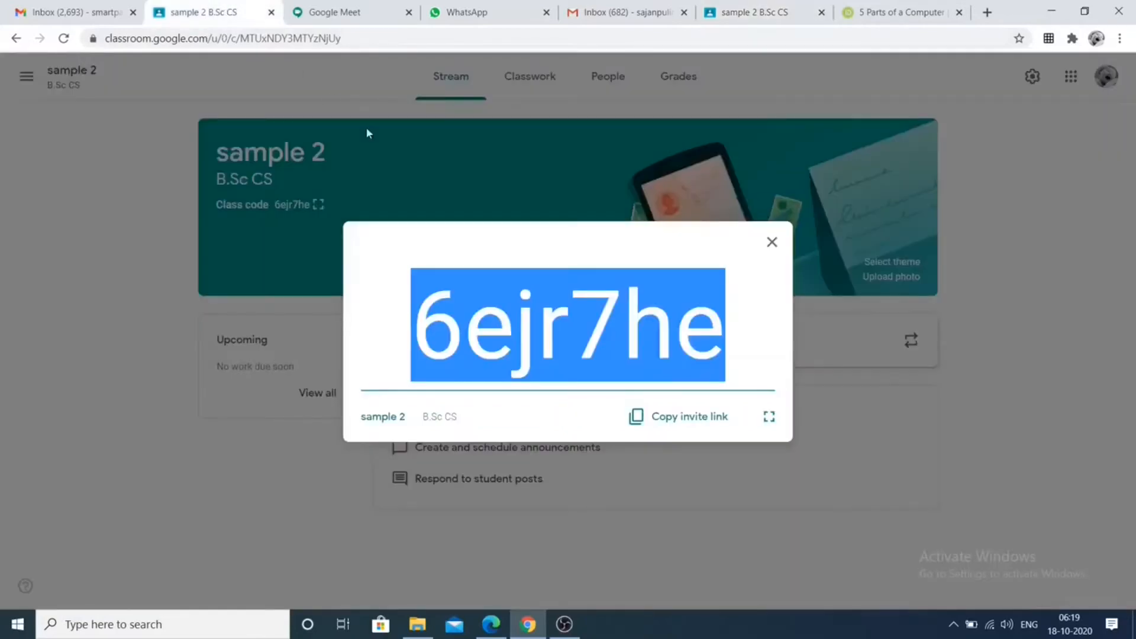
left_click(772, 242)
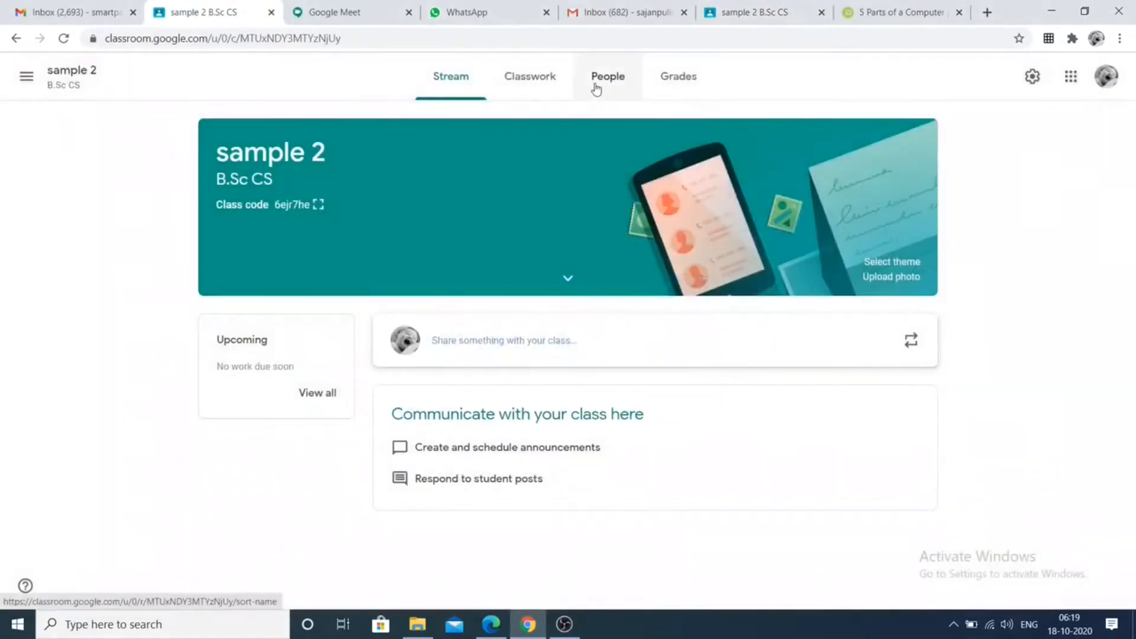
left_click(605, 85)
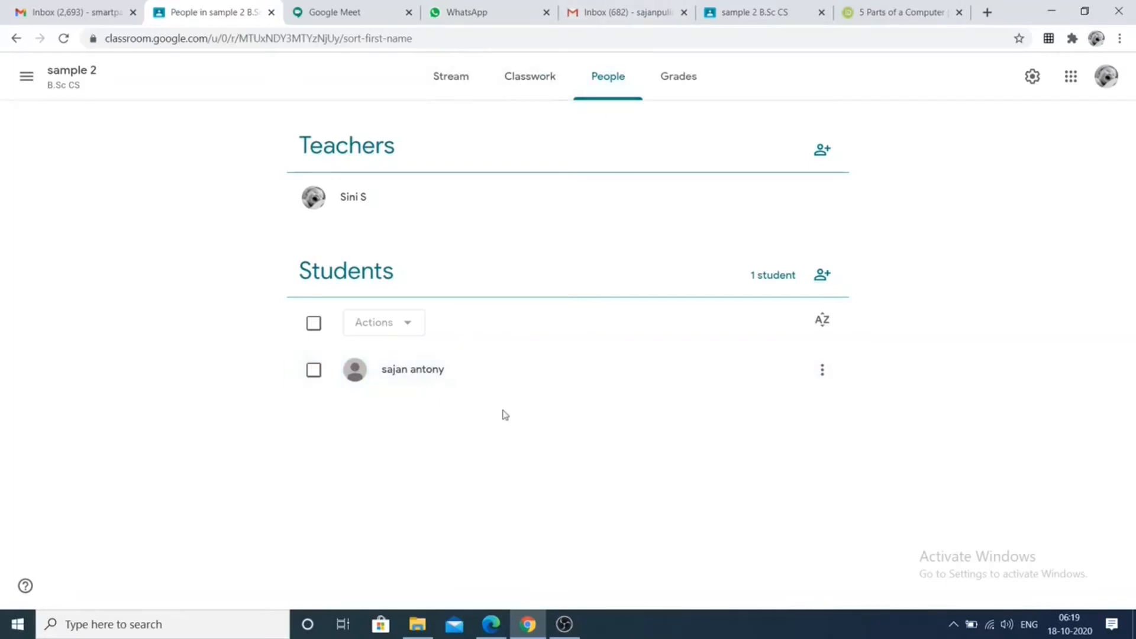
Start a new assignment in the classwork of sample 2 and title it "note submission"
left_click(538, 96)
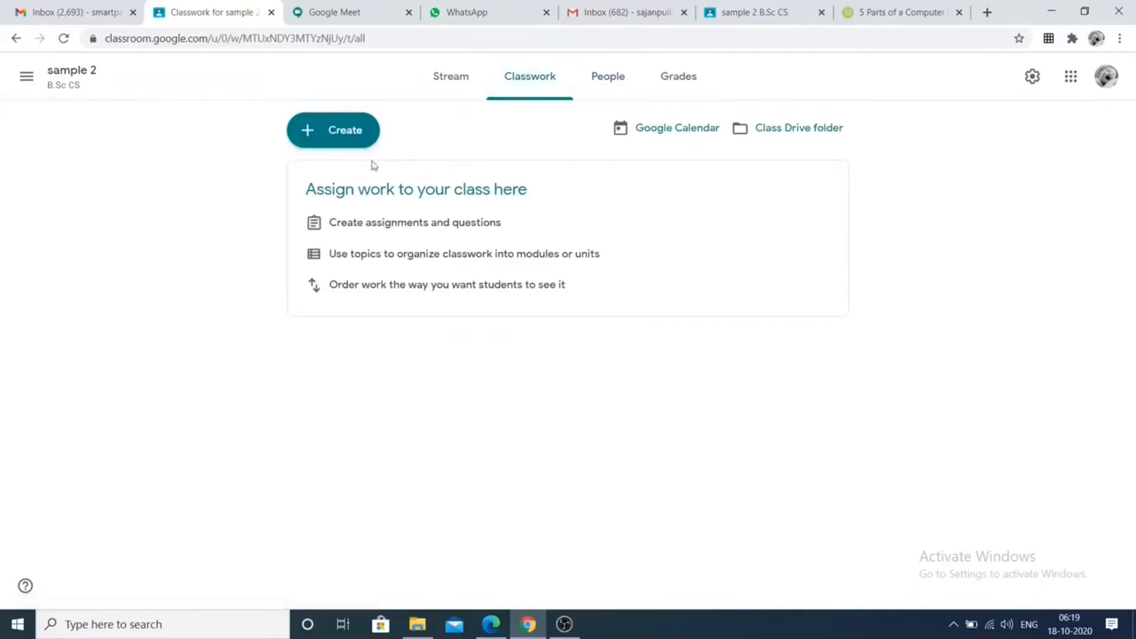
left_click(363, 137)
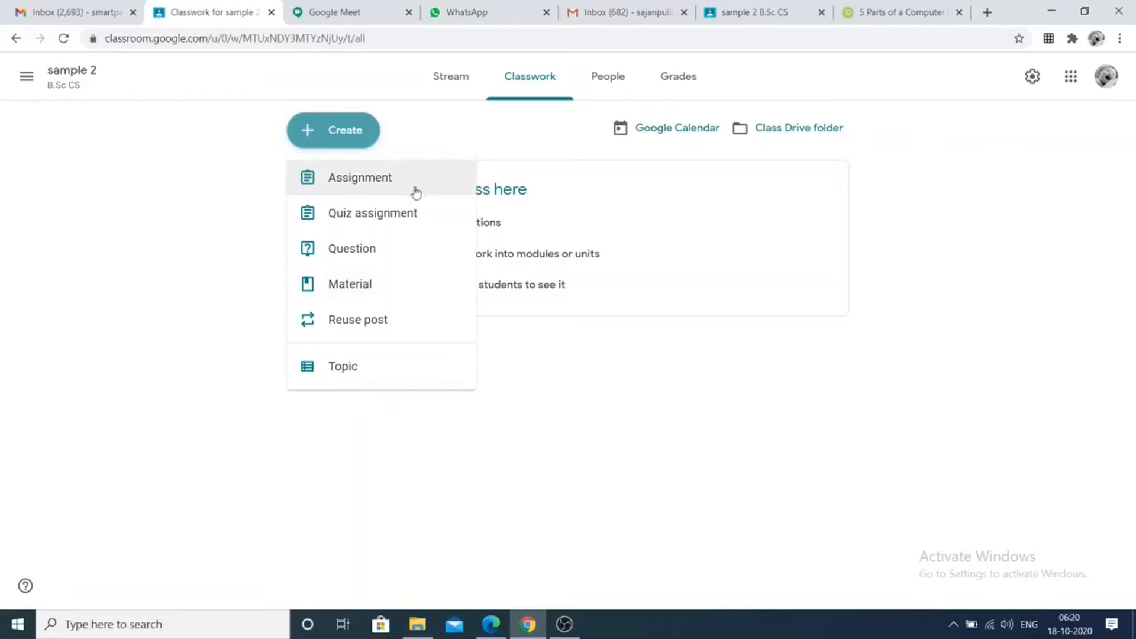
left_click(405, 188)
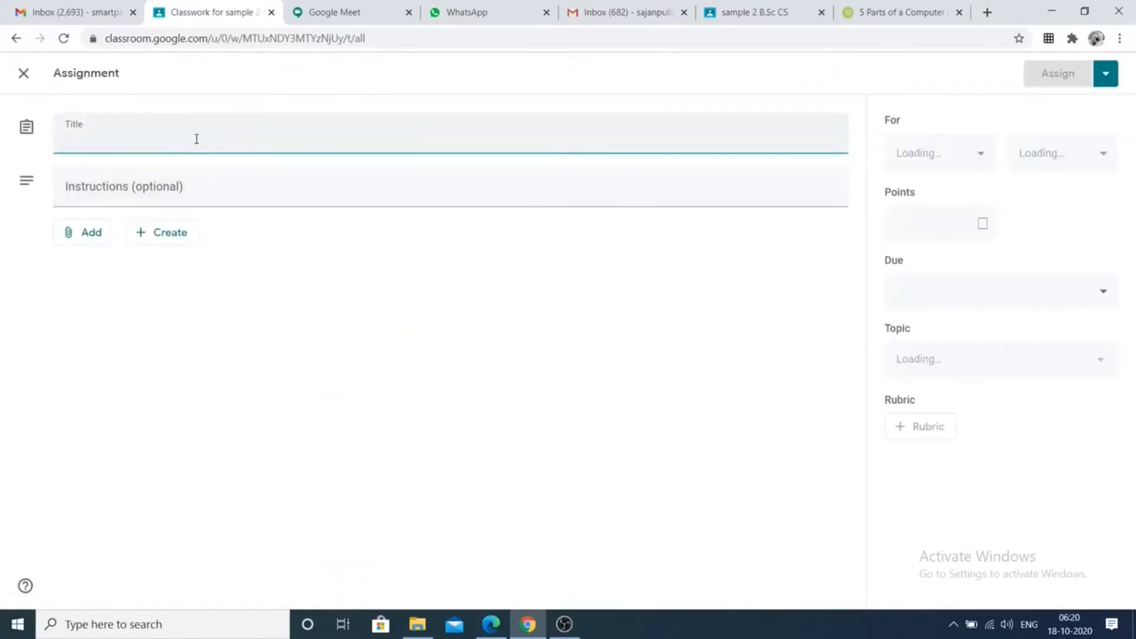
type("no")
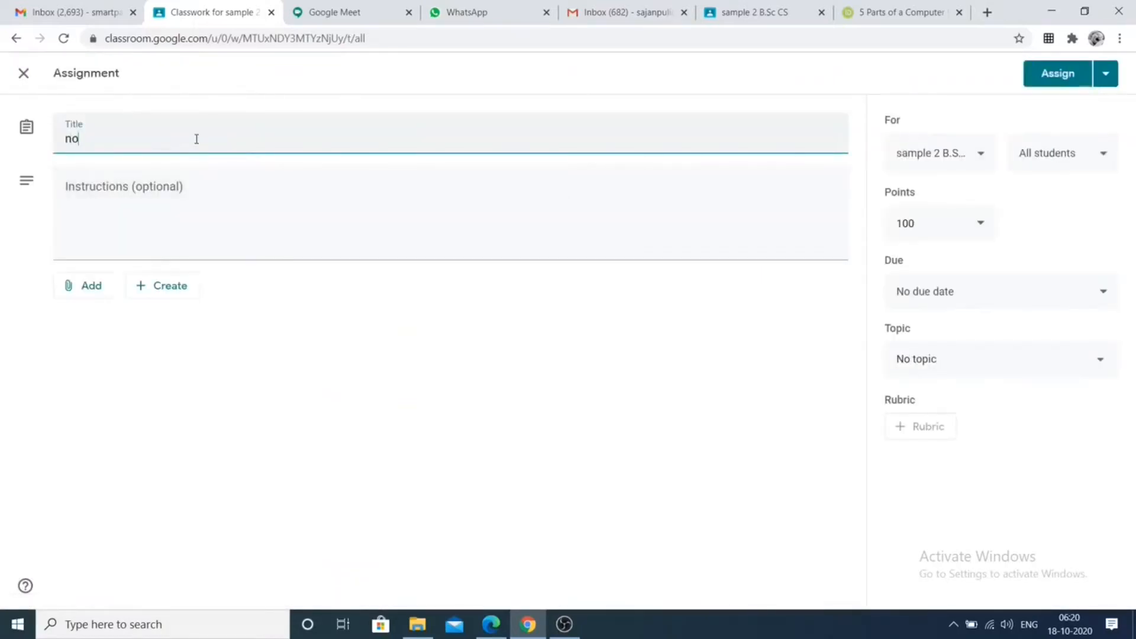
type("te submission")
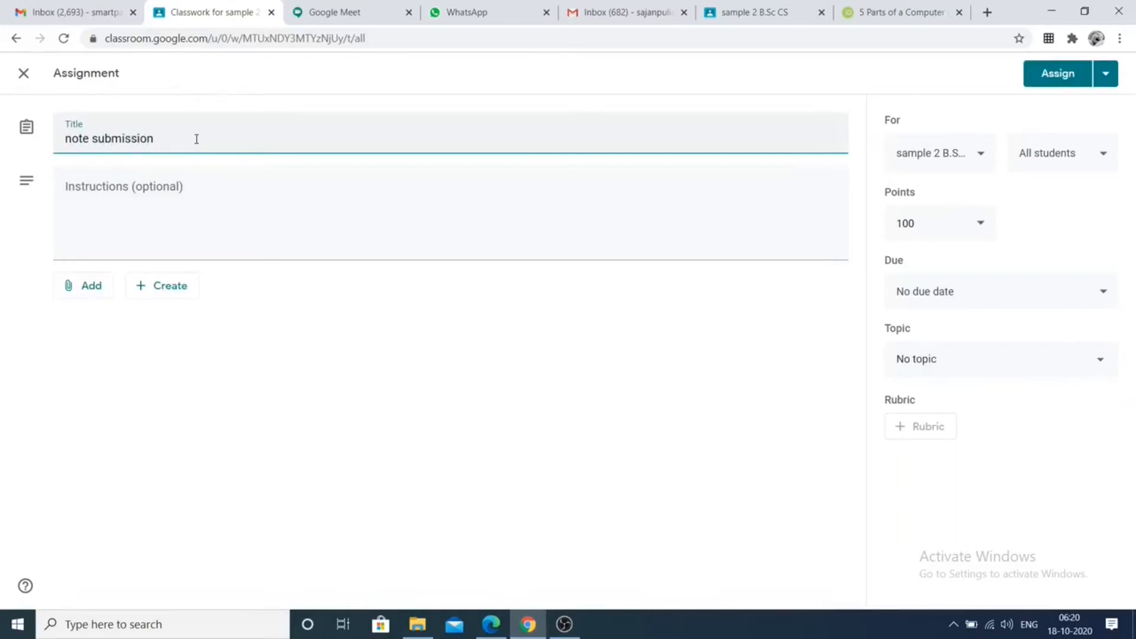
Enter "instruction cycle, memory reference" as the assignment's instructions, correcting the misspelled "cycle" and spacing the two topics
left_click(106, 192)
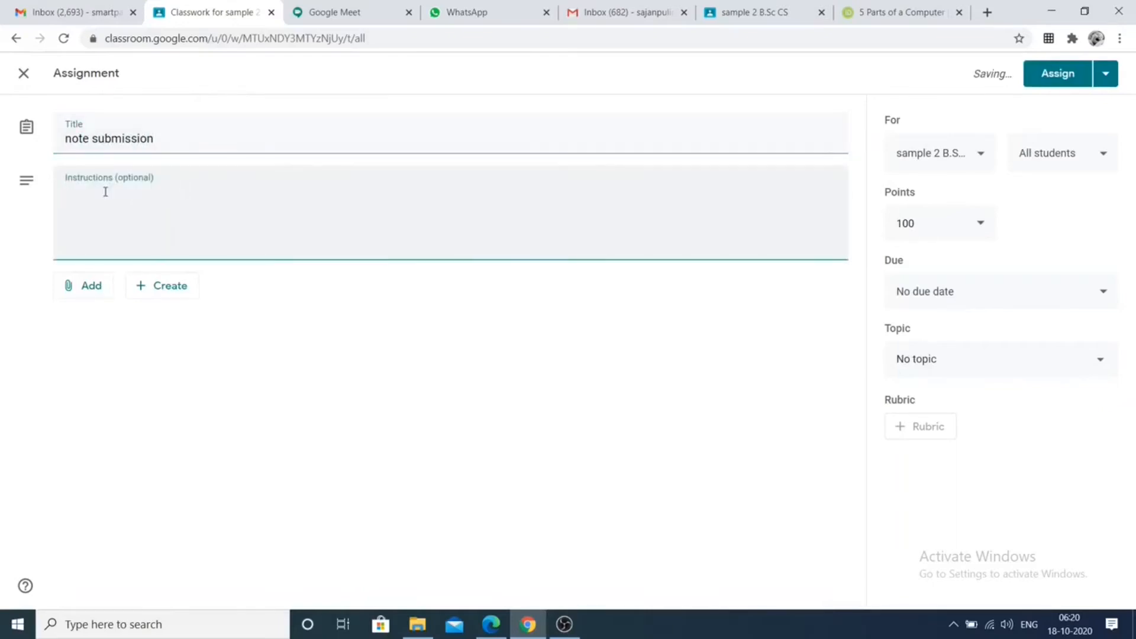
type("insy")
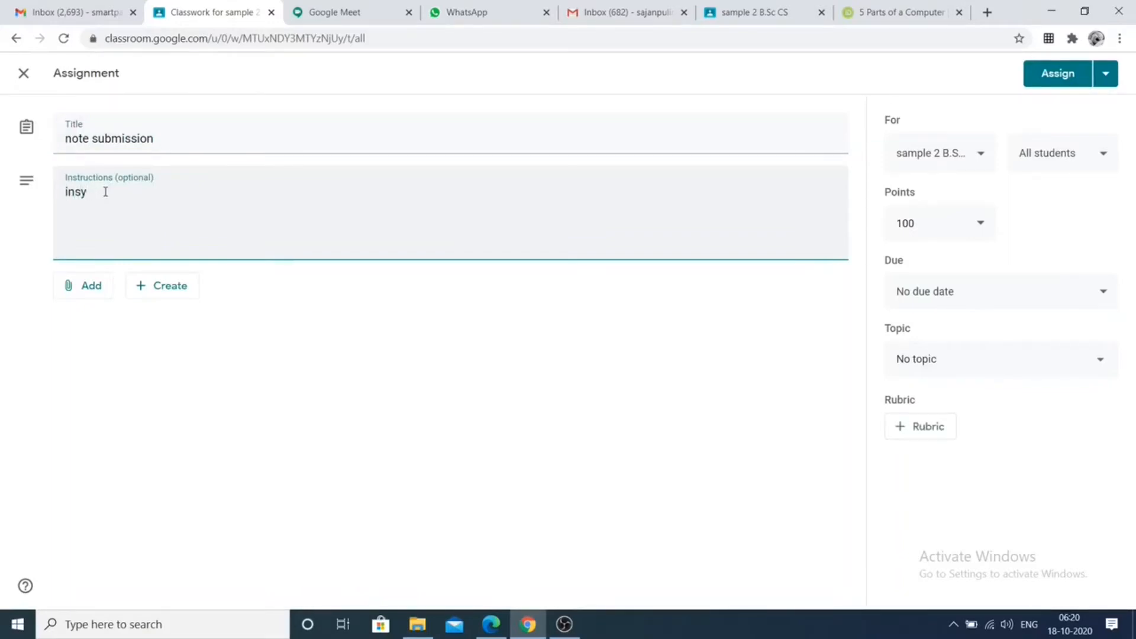
type("tron cvycle,memory r")
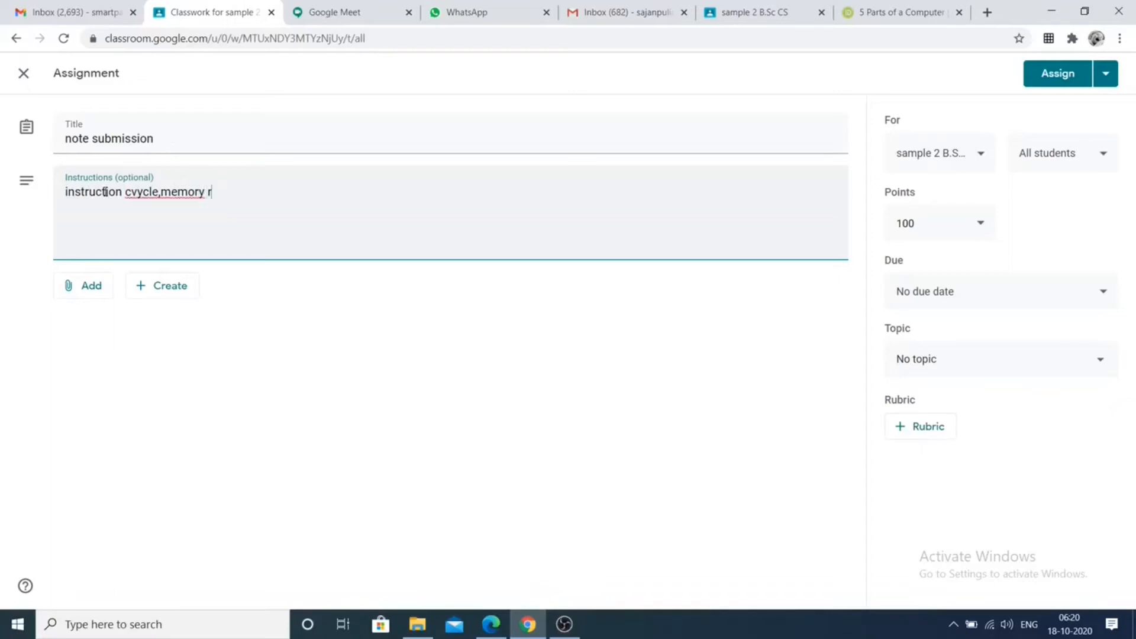
type("eference")
key("Left")
key("Left")
key("Left")
key("Left")
key("Left")
key("BackSpace")
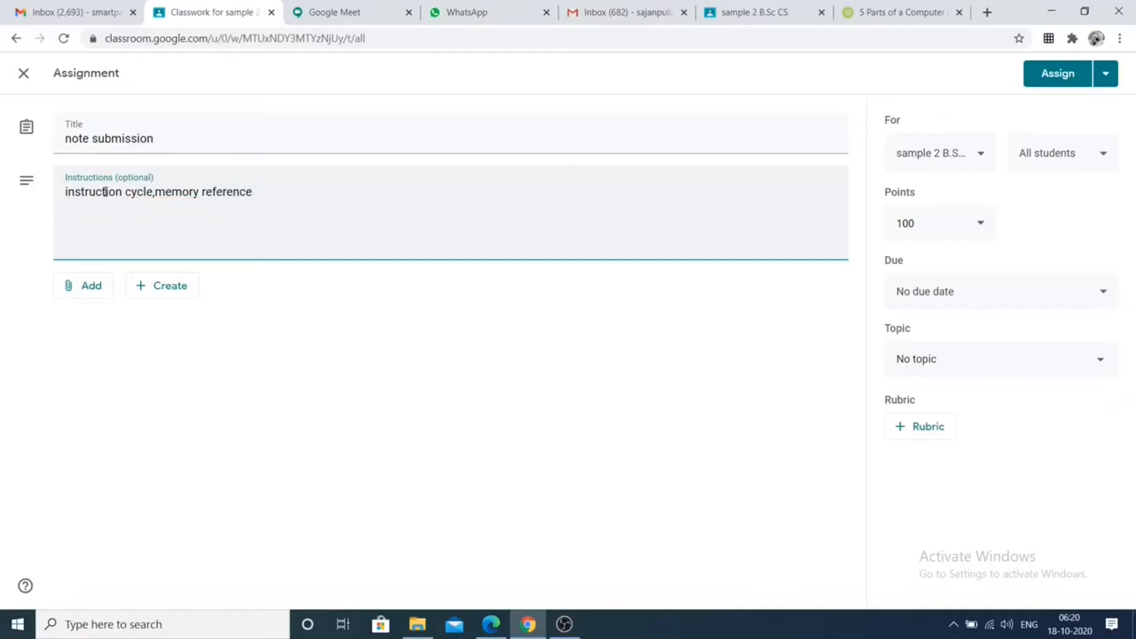
key("Right")
key("Right")
key("Right")
key("Right")
key("Right")
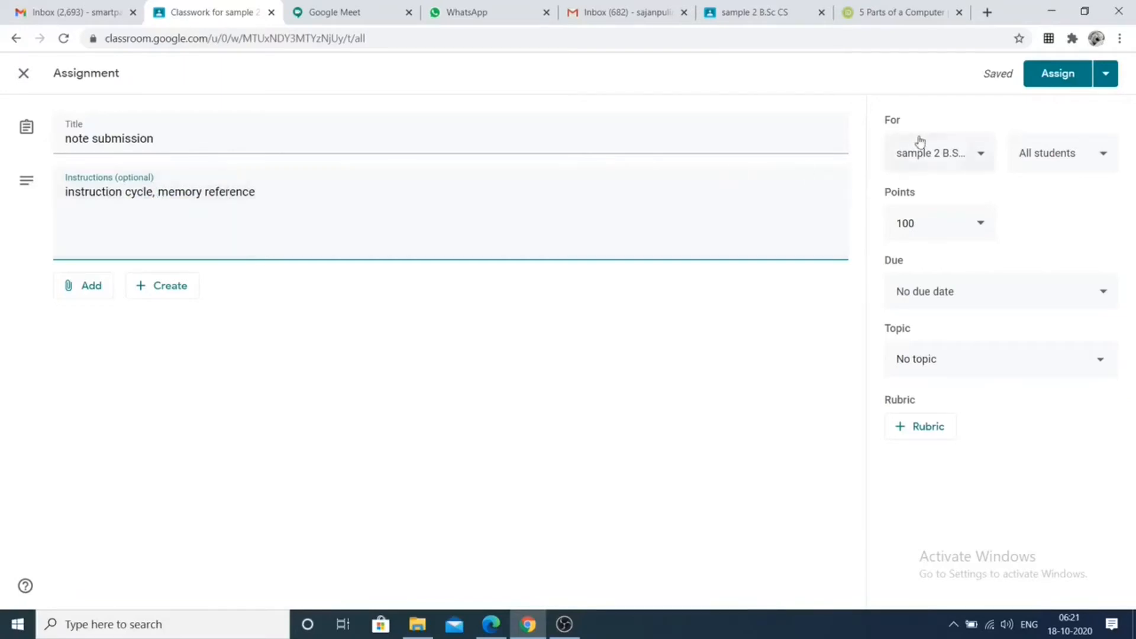
Check that the assignment is addressed to all students and set its points to 50
left_click(1053, 162)
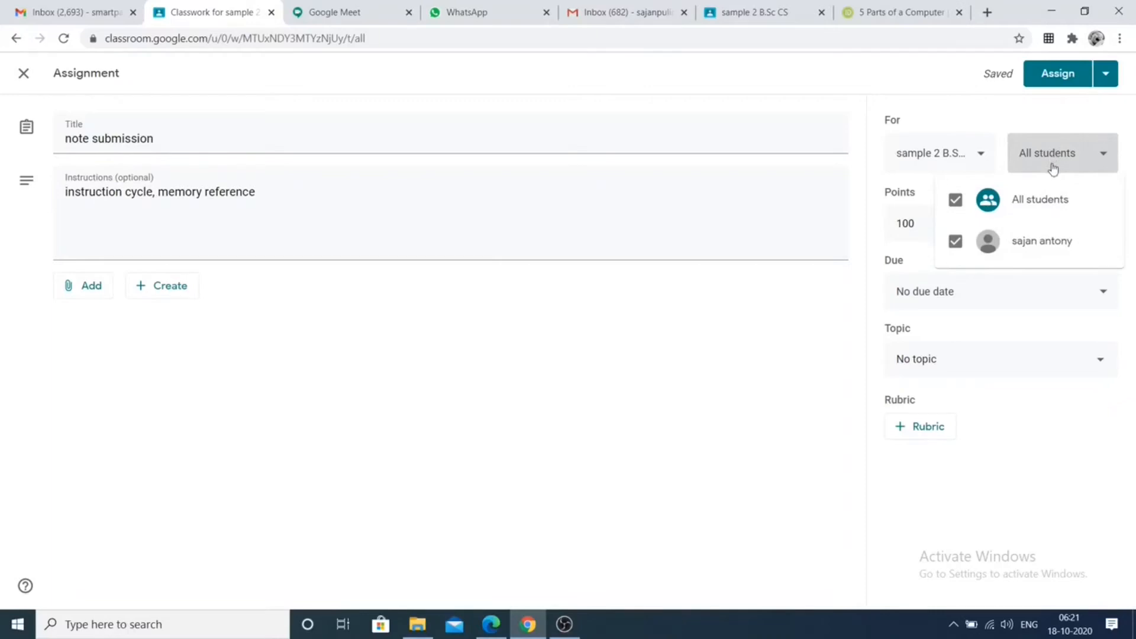
left_click(1023, 132)
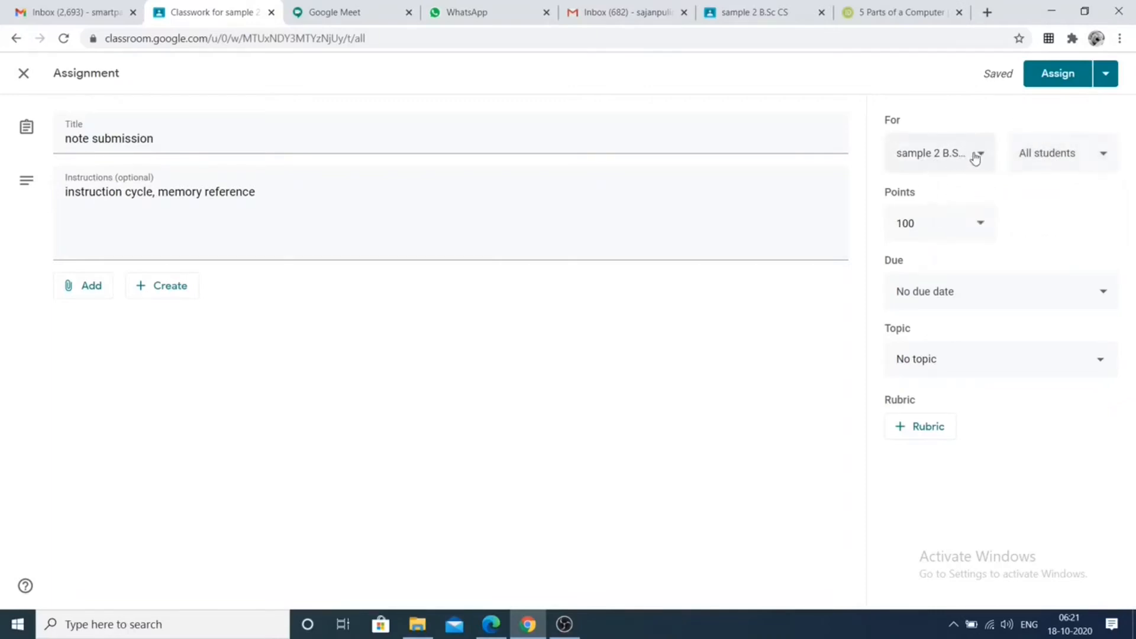
left_click(925, 220)
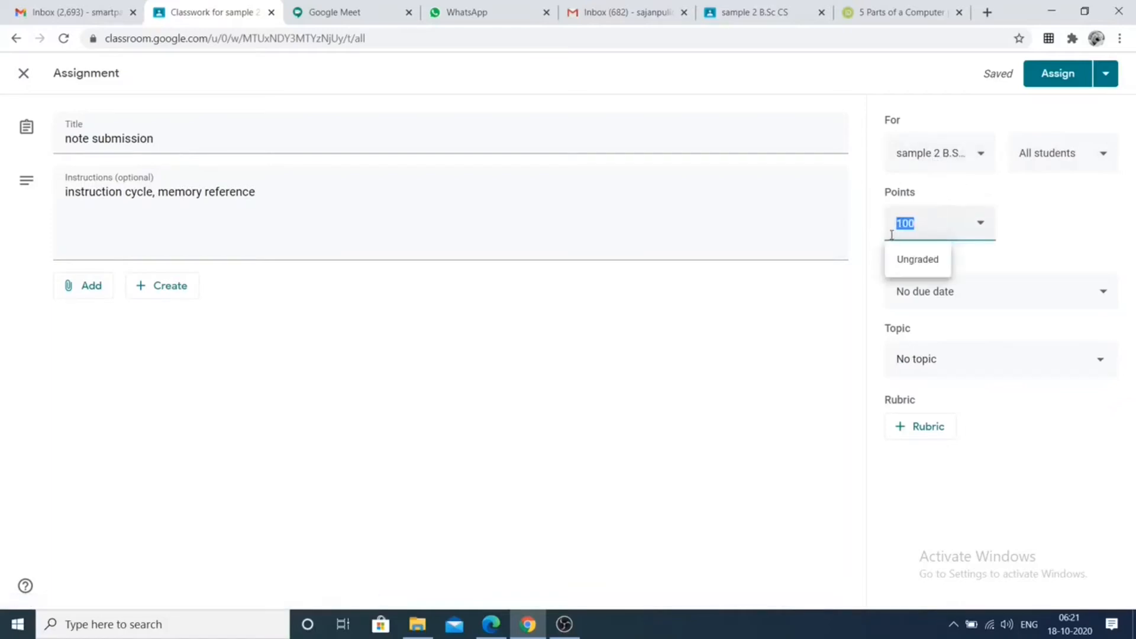
type("50")
Set the assignment's due date to Oct 18, 2020 and its due time to 03:00 pm
left_click(973, 291)
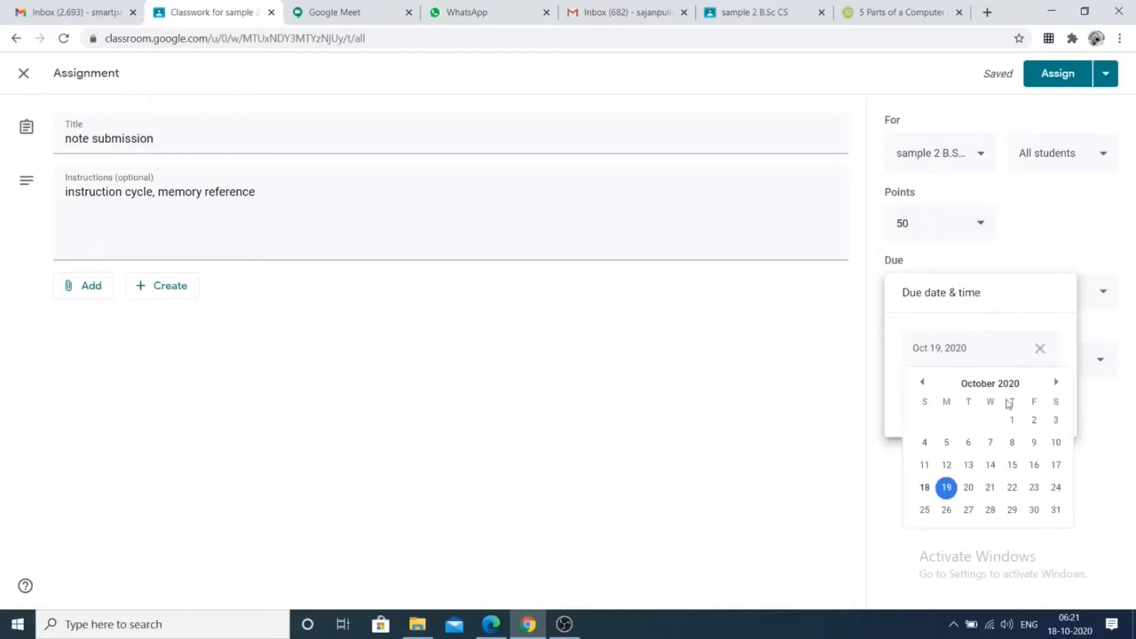
left_click(922, 489)
left_click(954, 395)
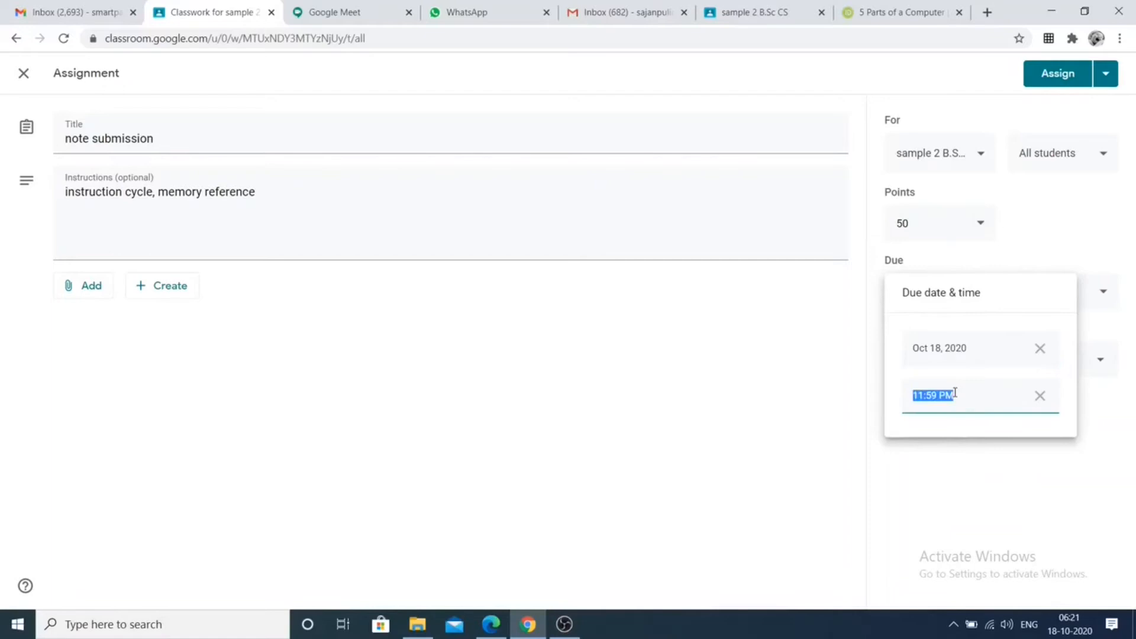
type("03:00 pm")
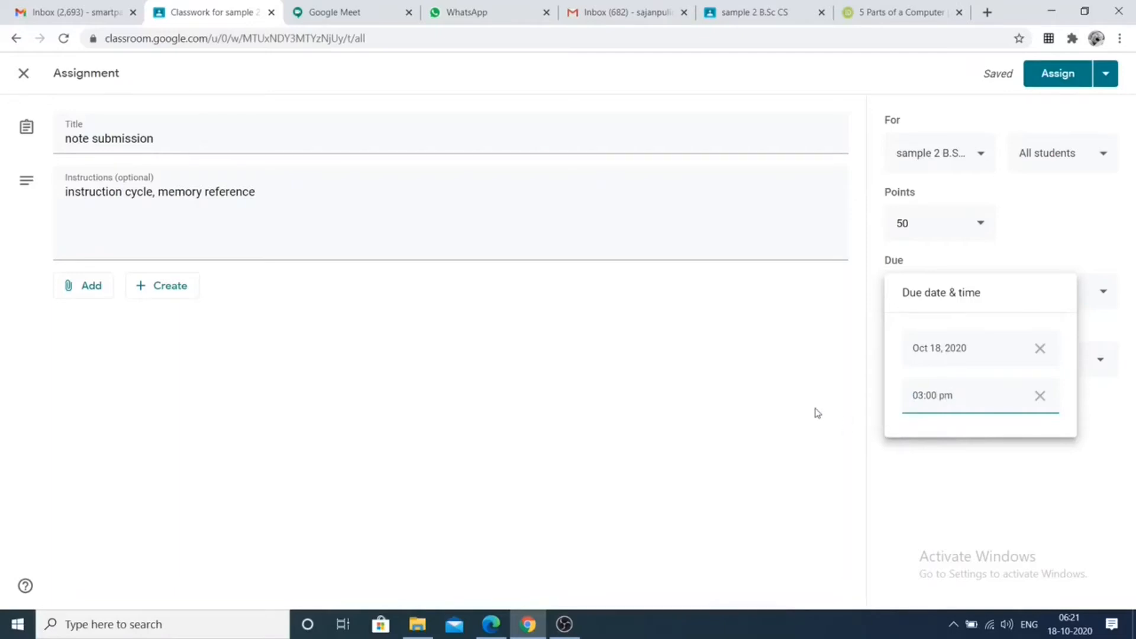
left_click(811, 425)
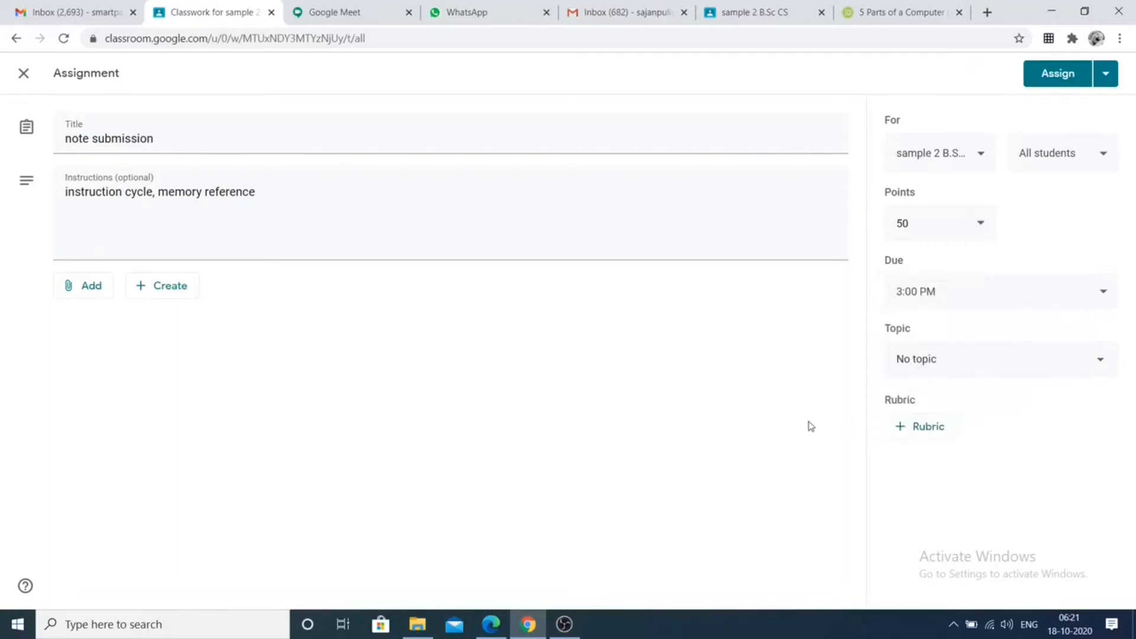
Create the topic "mod 4" for the note submission assignment and assign it to the class
left_click(933, 367)
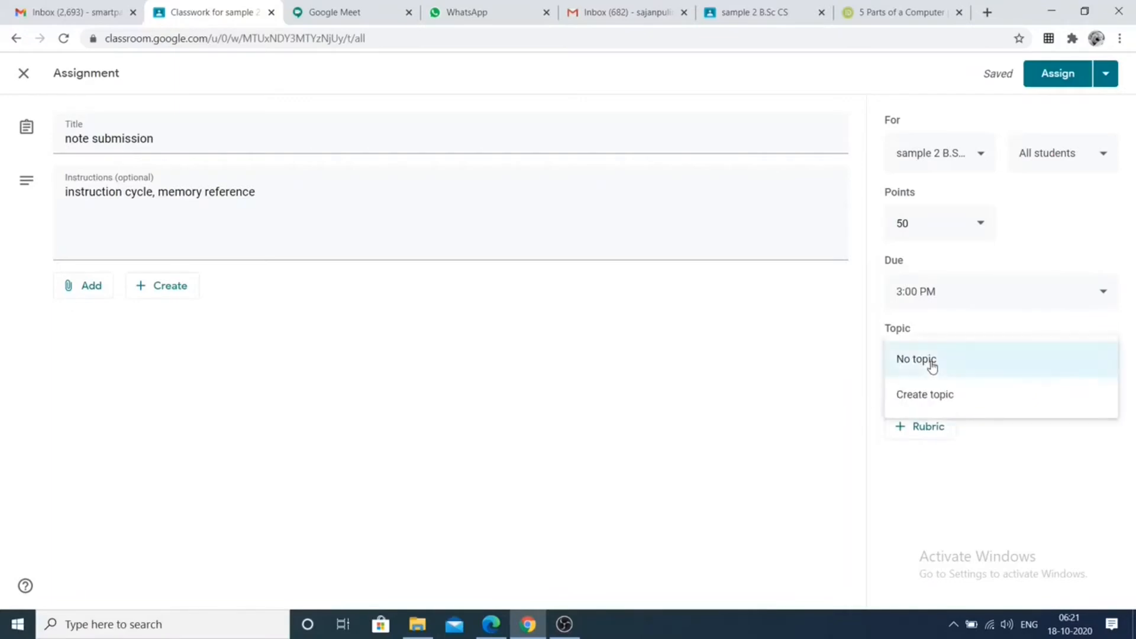
left_click(935, 397)
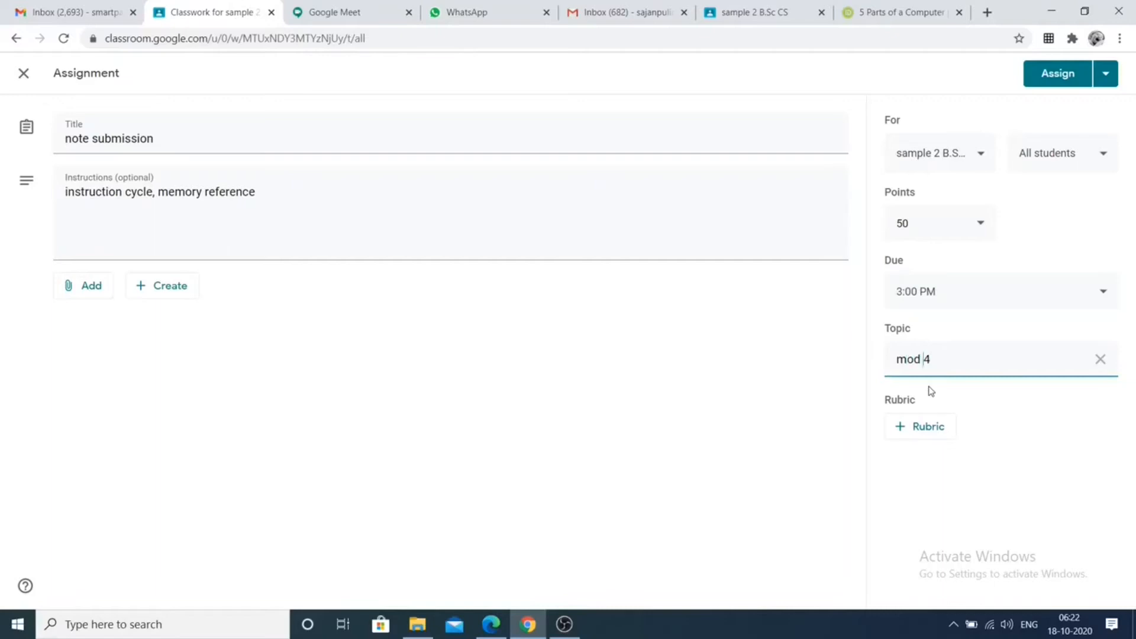
left_click(827, 335)
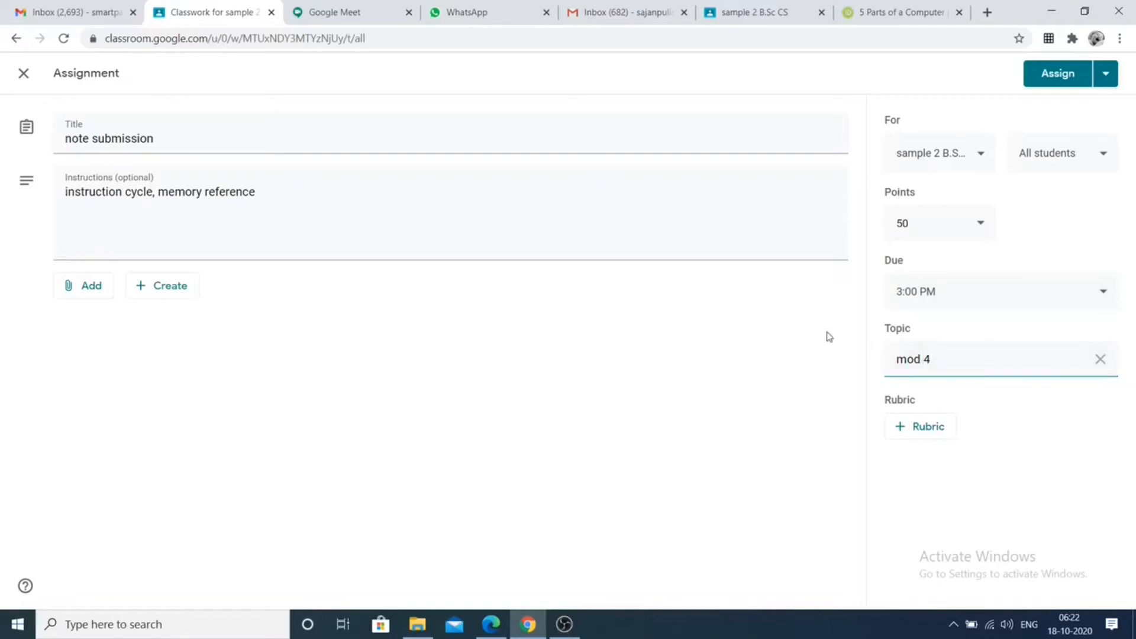
left_click(1057, 84)
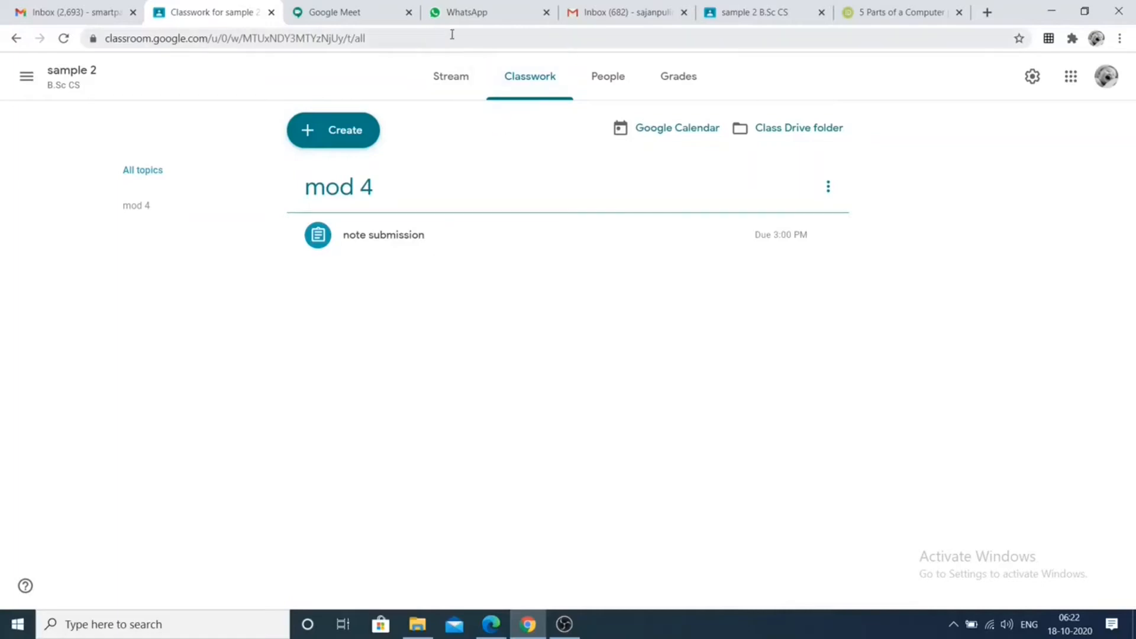
Switch to the student's view of sample 2, show the updated stream and open the note submission details from the student's work list
left_click(750, 8)
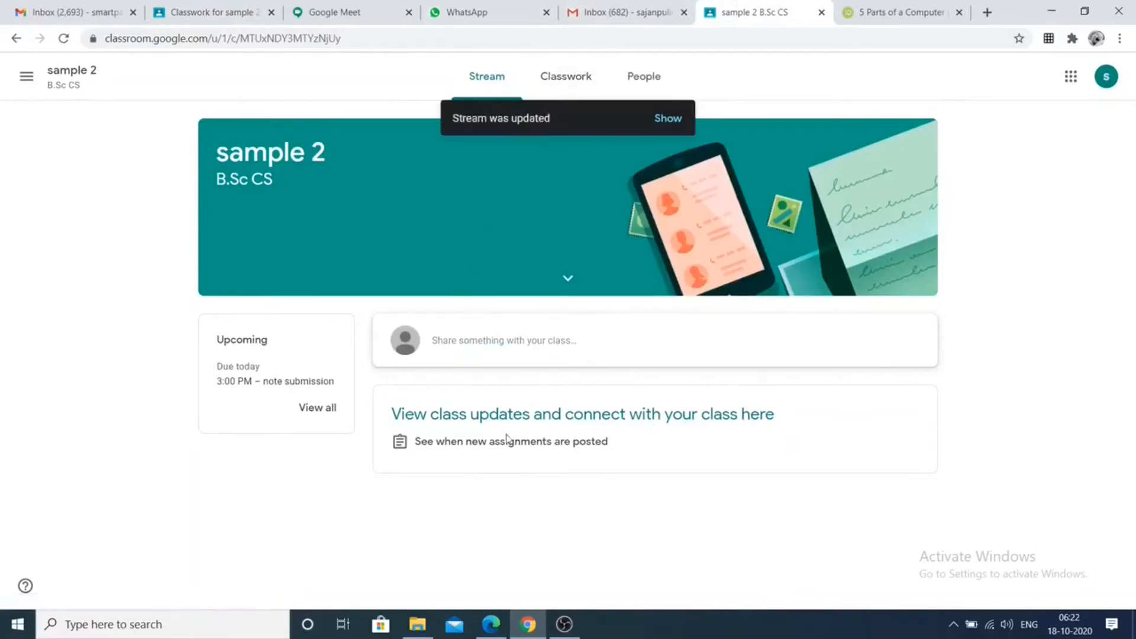
left_click(667, 119)
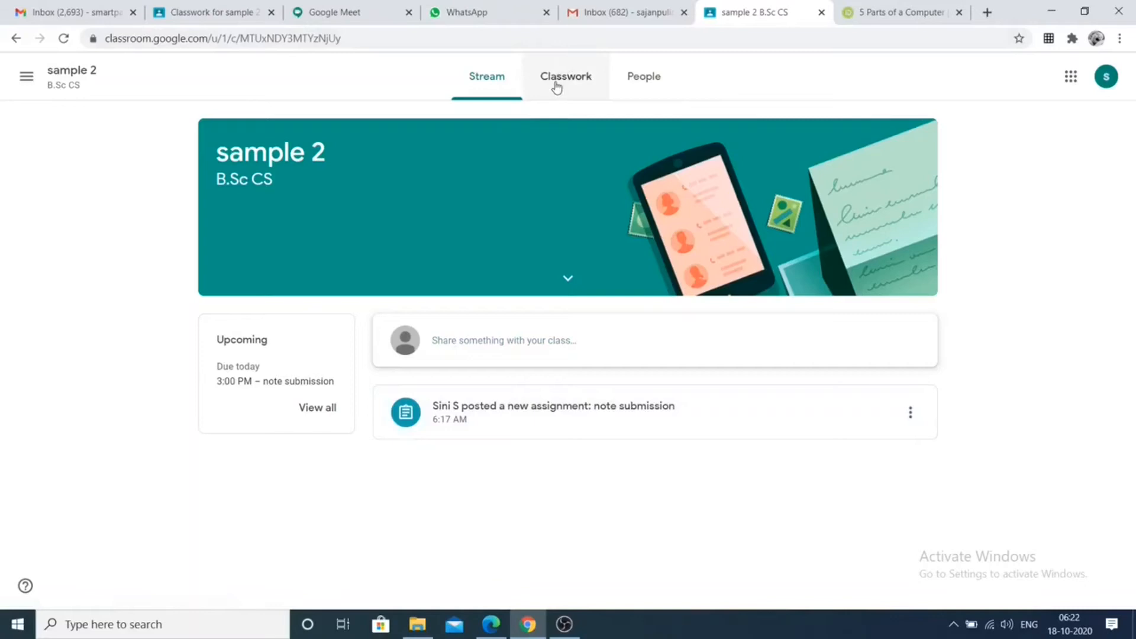
left_click(556, 85)
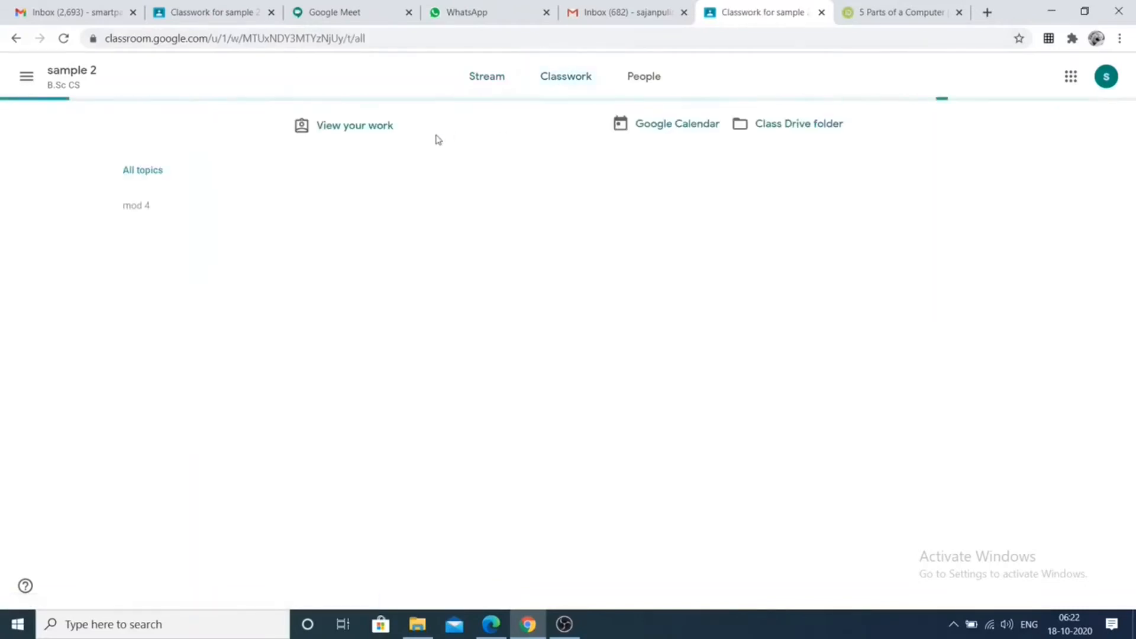
left_click(329, 131)
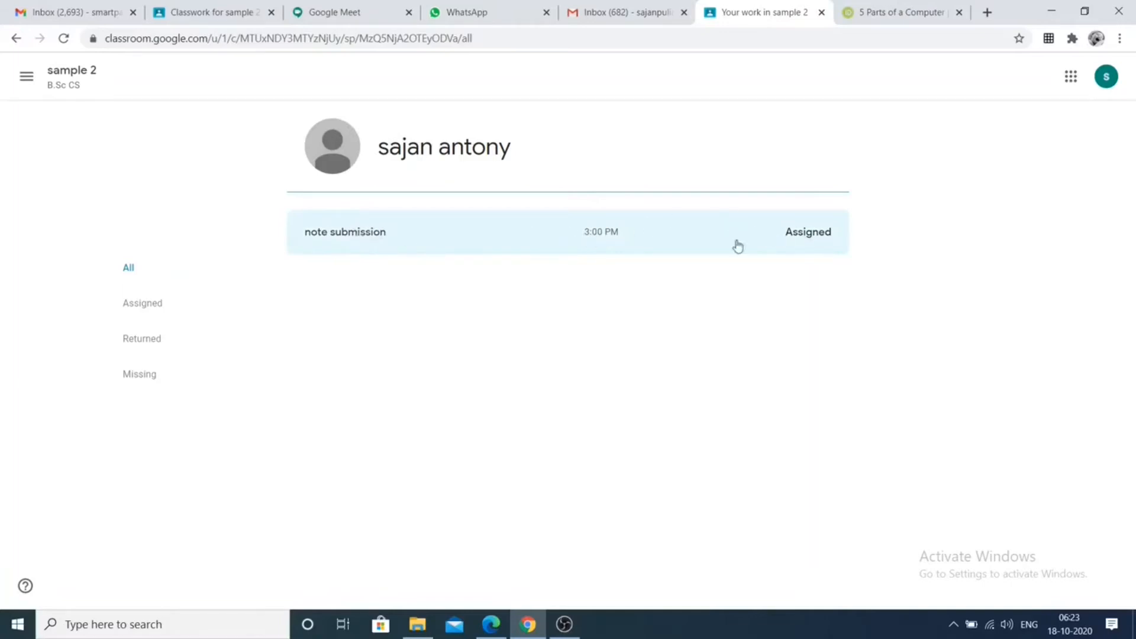
left_click(376, 234)
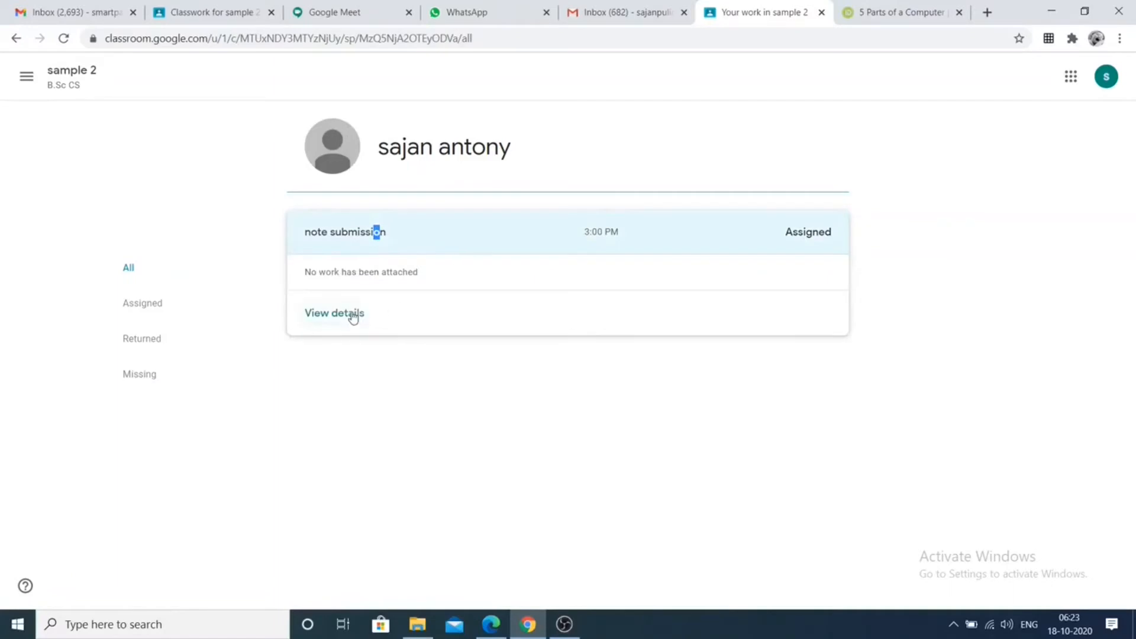
left_click(354, 318)
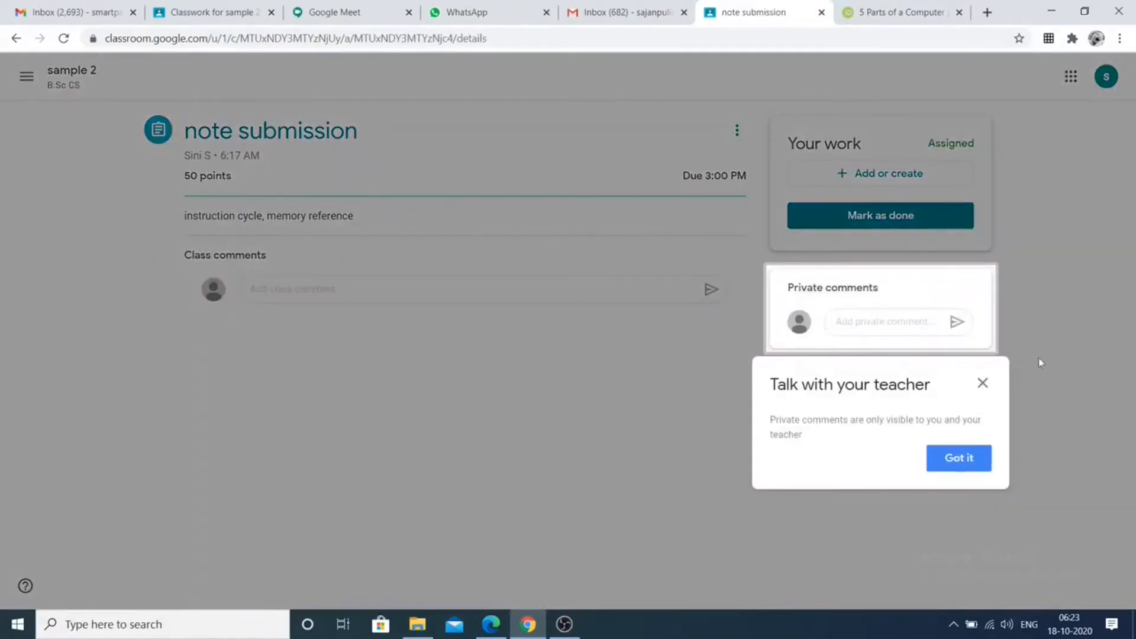
left_click(983, 384)
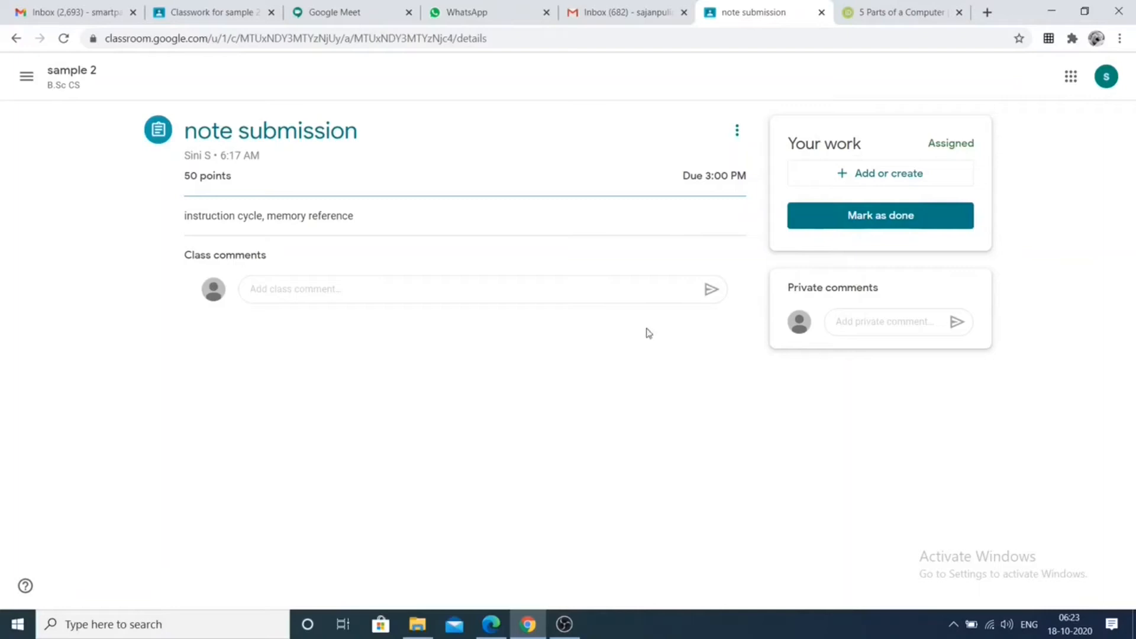
Upload the Word file "sample assignment" from the Desktop as the student's work for note submission
left_click(879, 181)
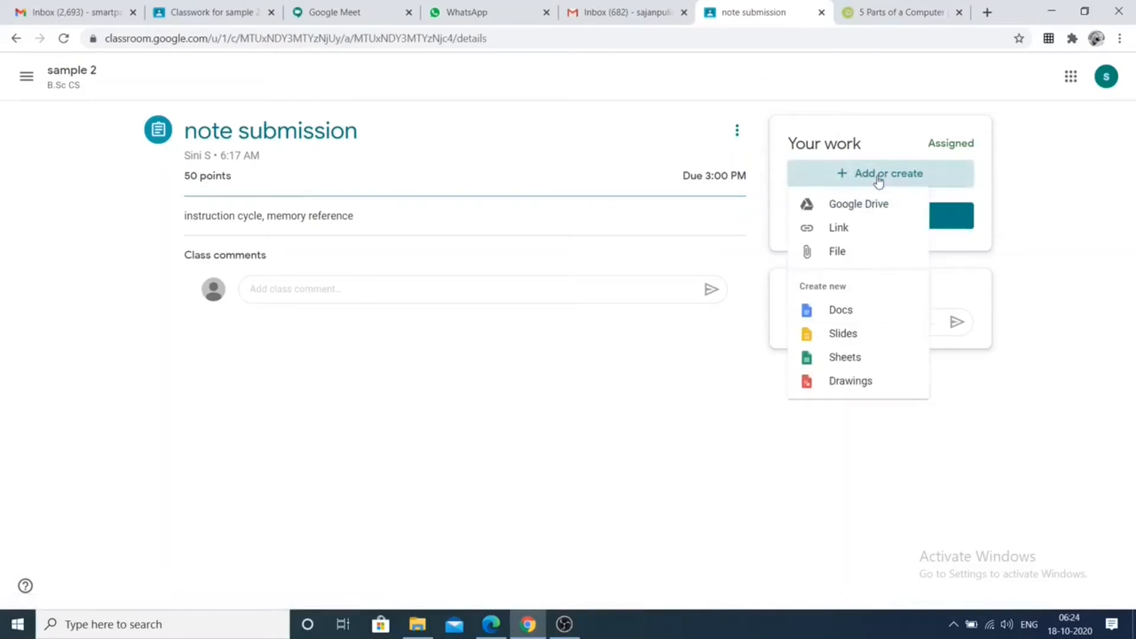
left_click(836, 254)
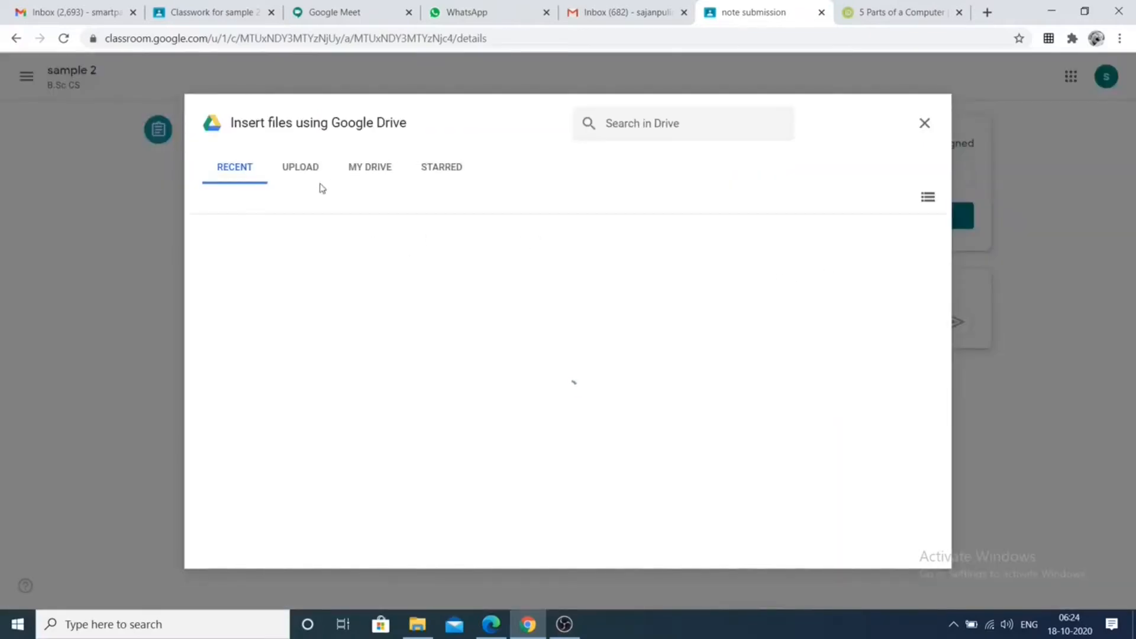
left_click(304, 172)
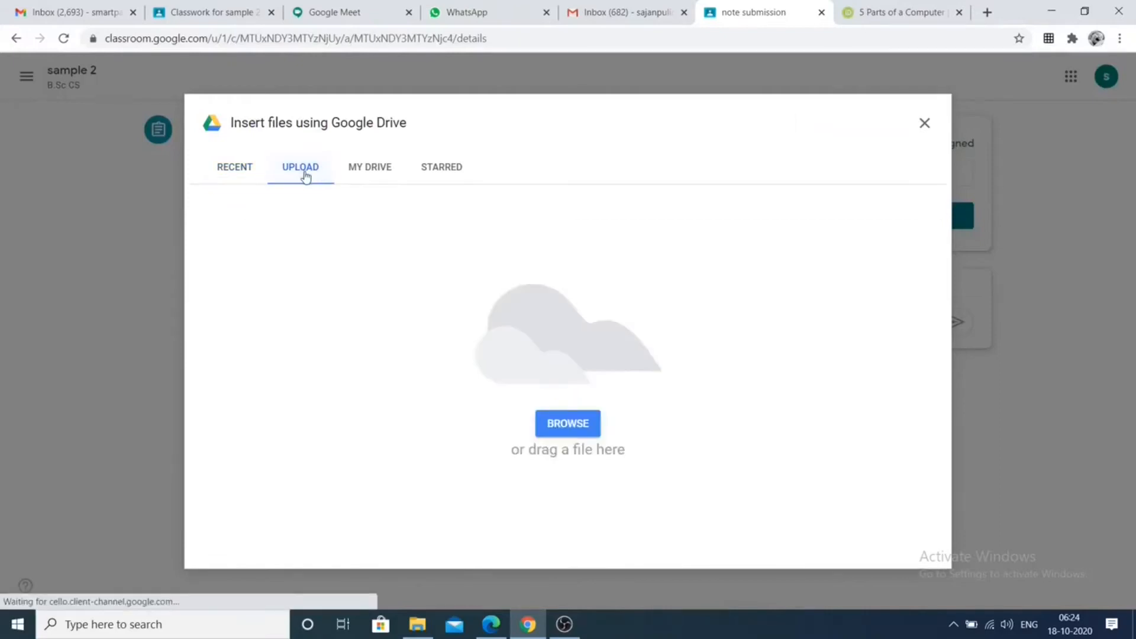
left_click(567, 429)
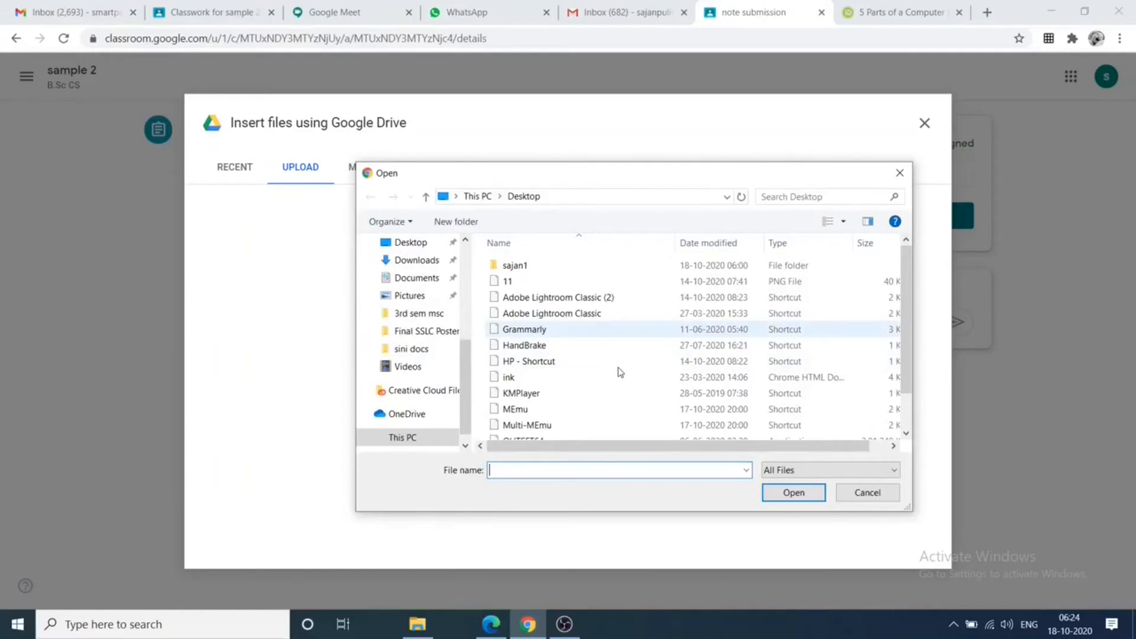
scroll(621, 369, "down", 1)
left_click(621, 369)
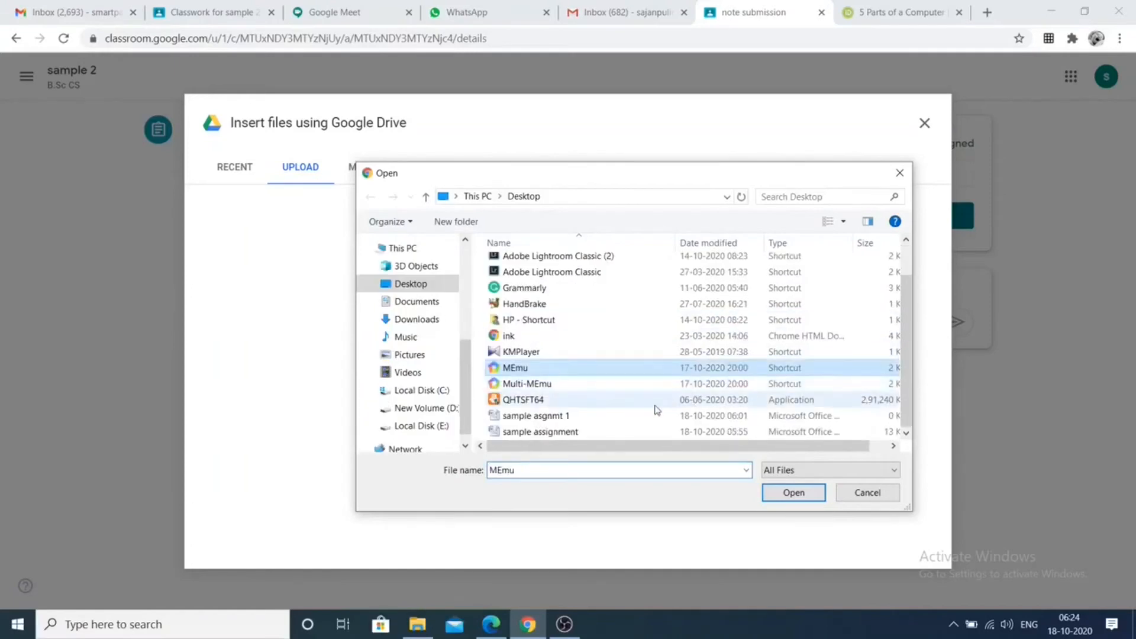
left_click(584, 433)
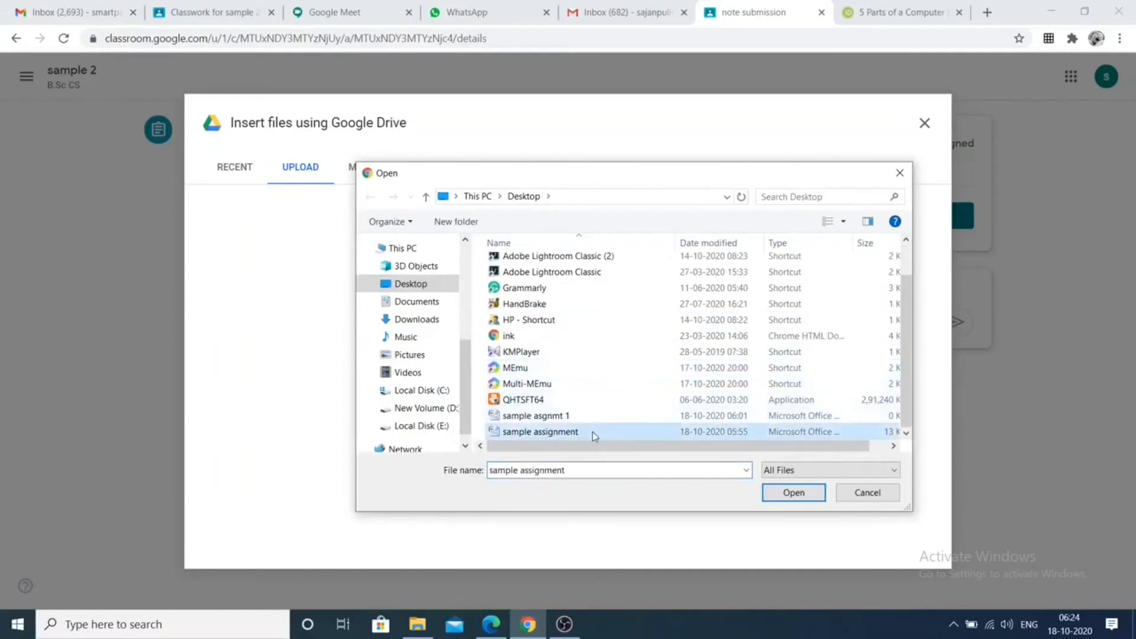
left_click(783, 495)
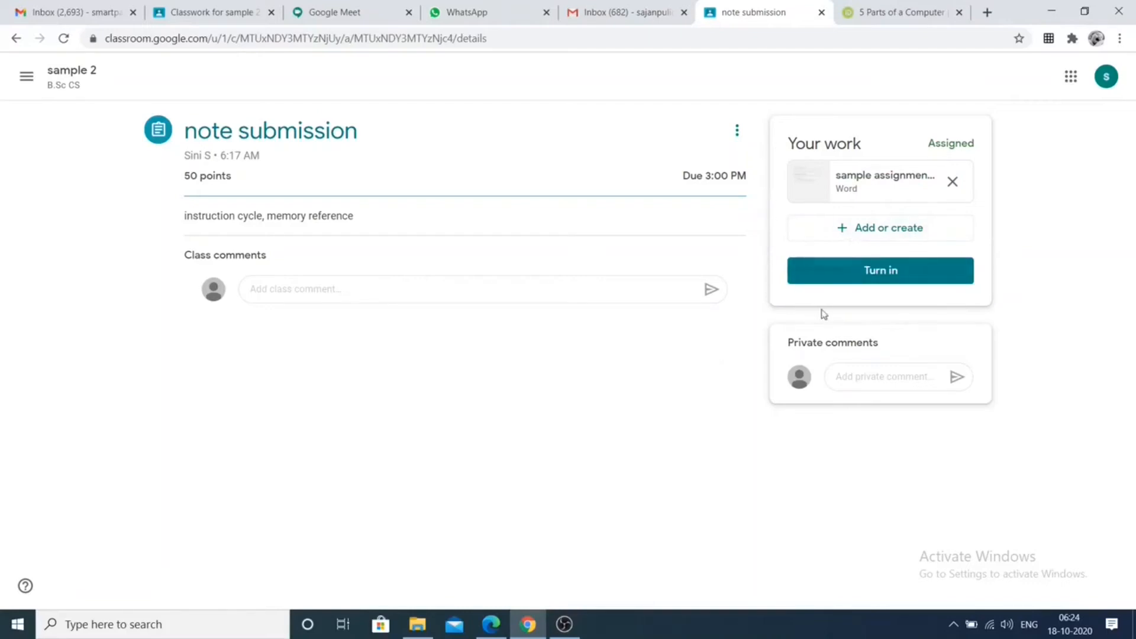
Turn in the sample assignment file for note submission and unsubmit it to reopen the work for changes
left_click(868, 268)
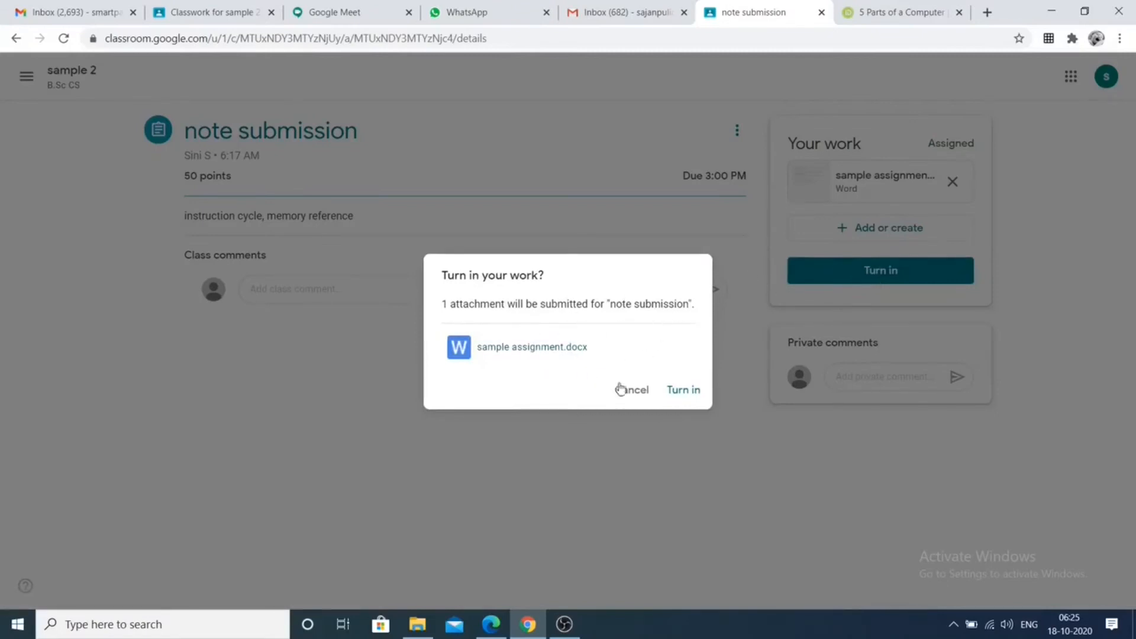
left_click(687, 393)
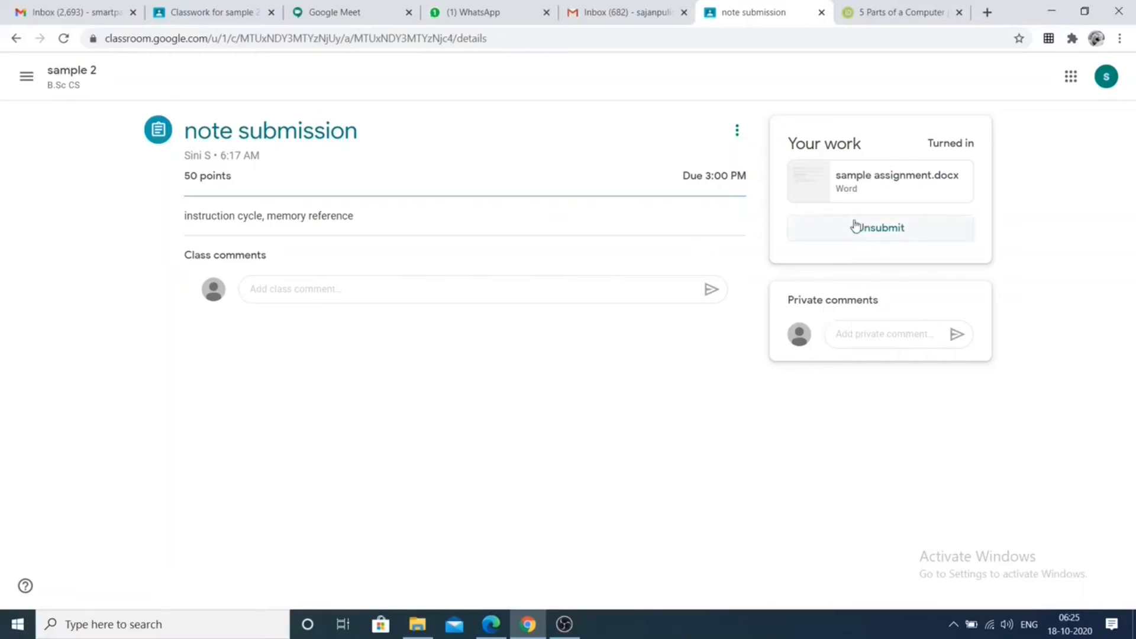
left_click(885, 231)
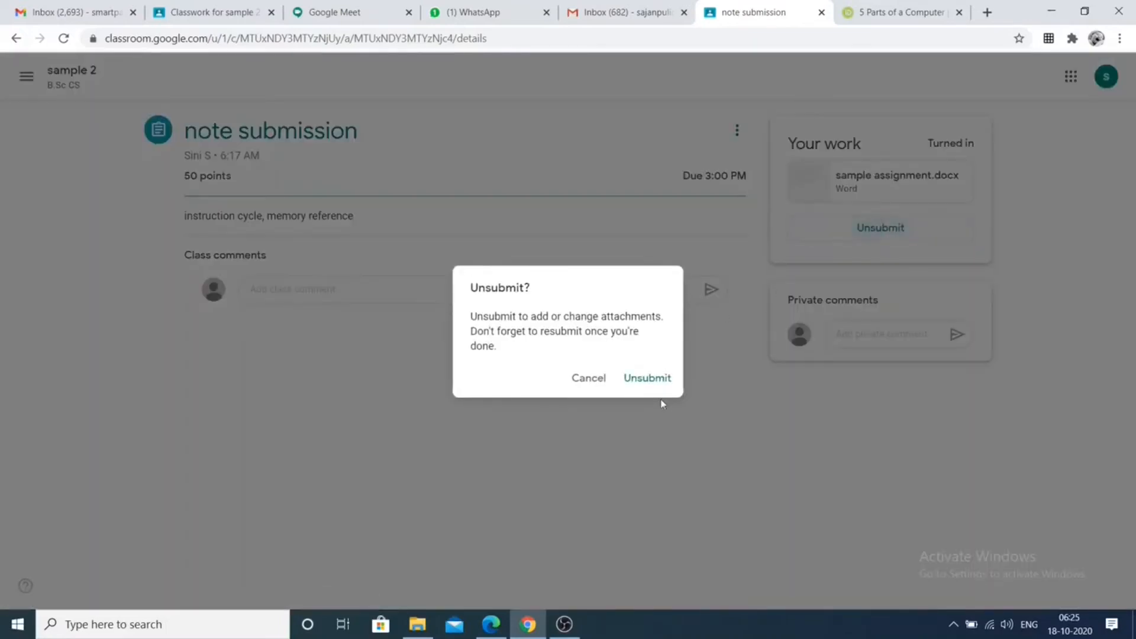
left_click(657, 379)
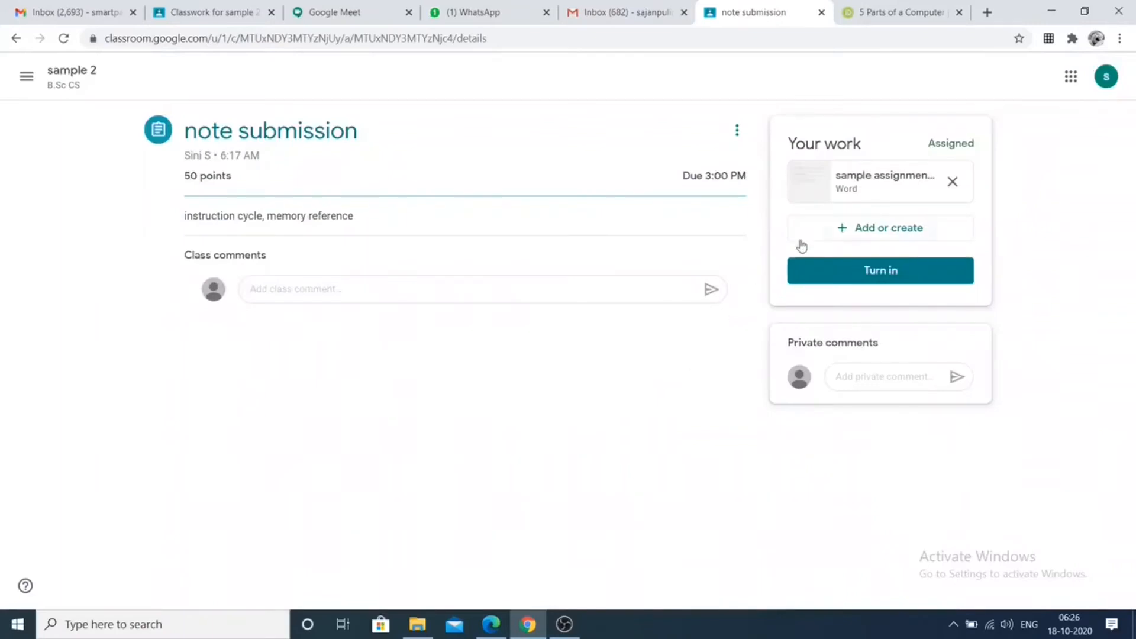
Upload the Word file "sample asgnmt 1" from the Desktop as a second attachment and turn in both files for note submission
left_click(875, 229)
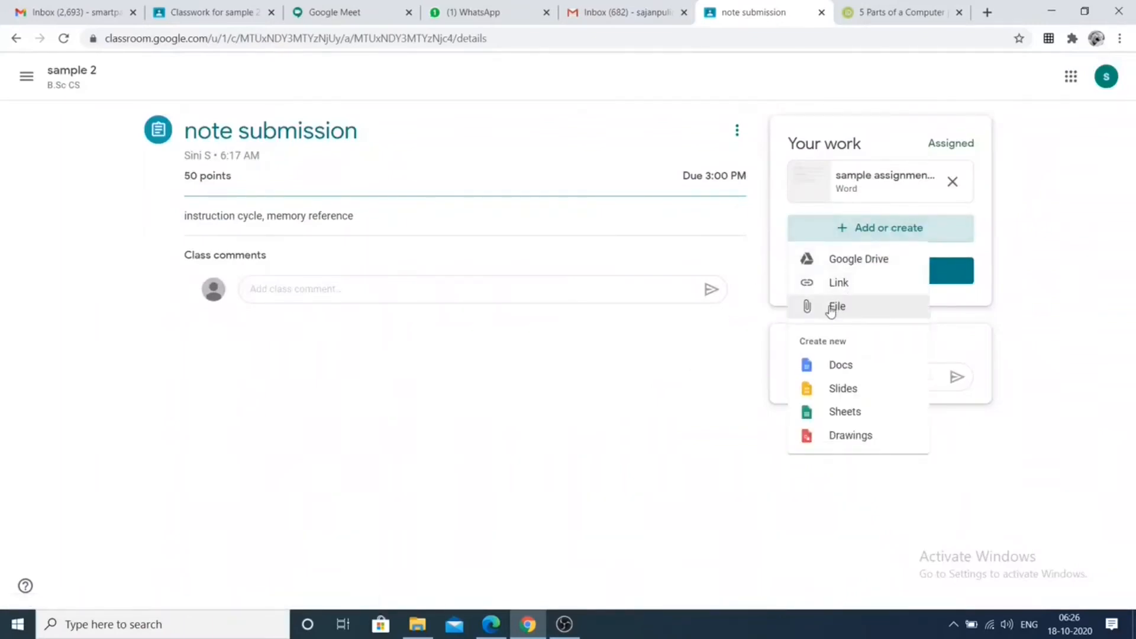
left_click(831, 307)
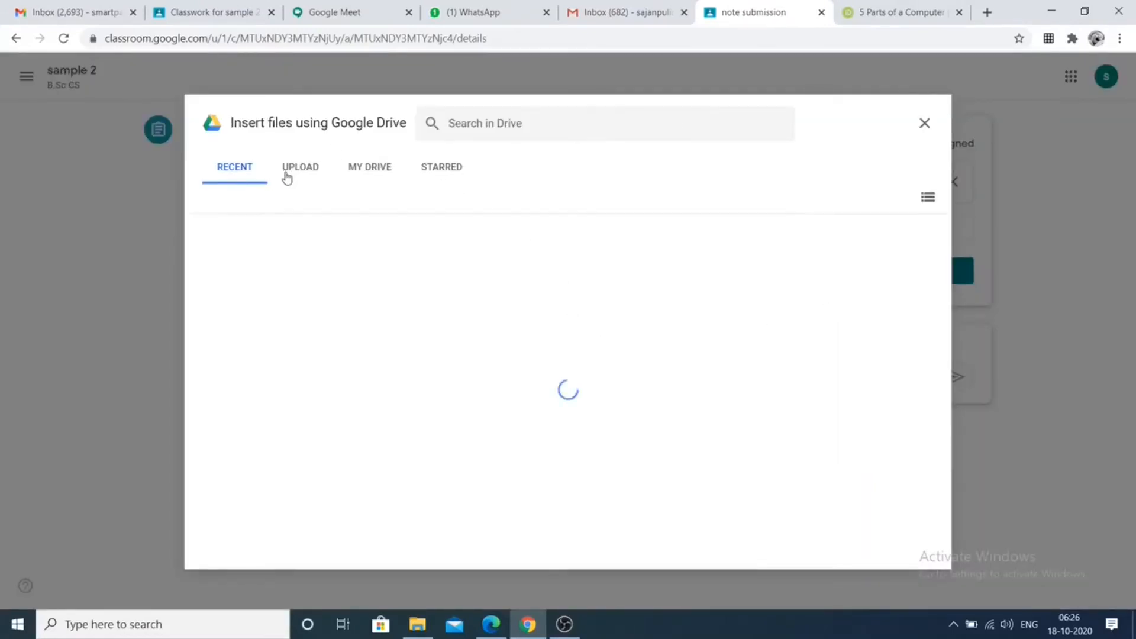
left_click(285, 179)
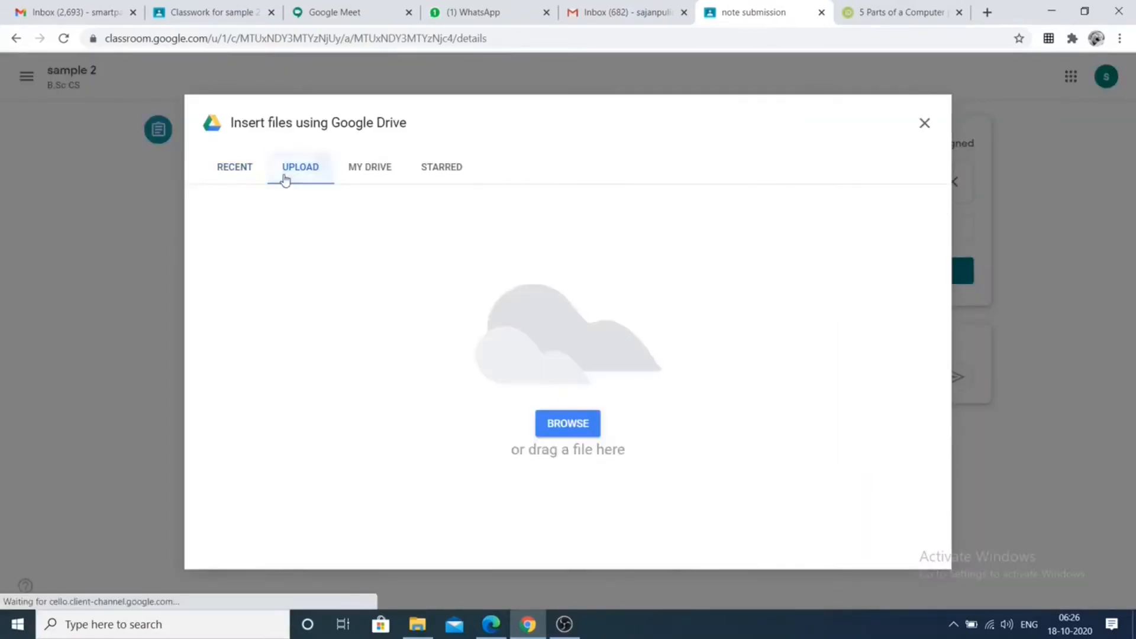
left_click(551, 434)
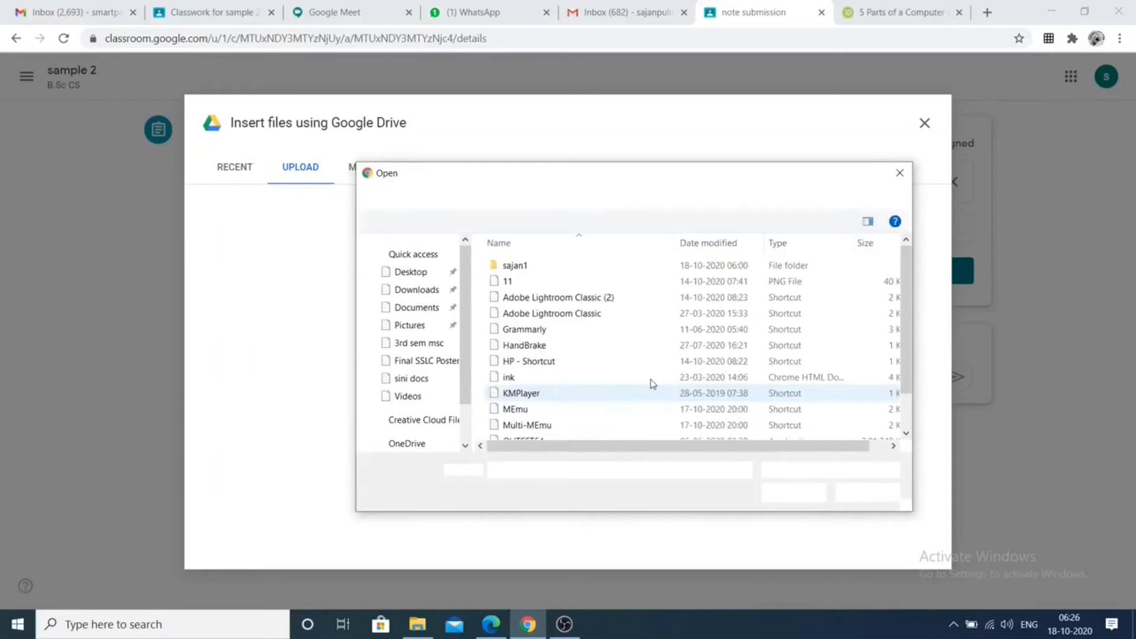
left_click(638, 409)
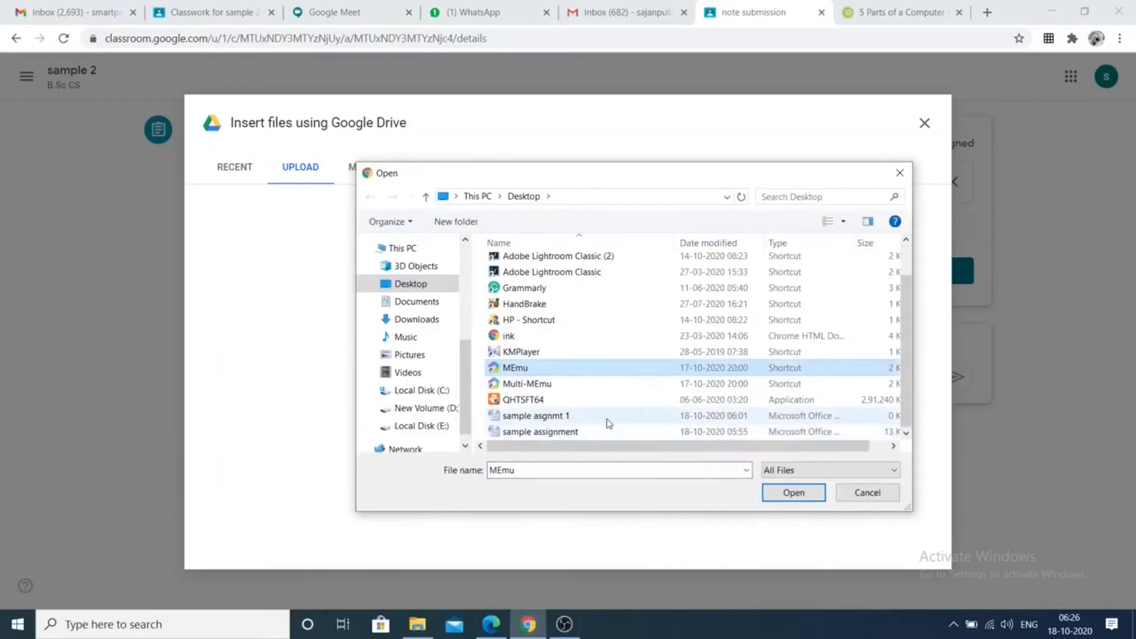
left_click(612, 419)
left_click(775, 487)
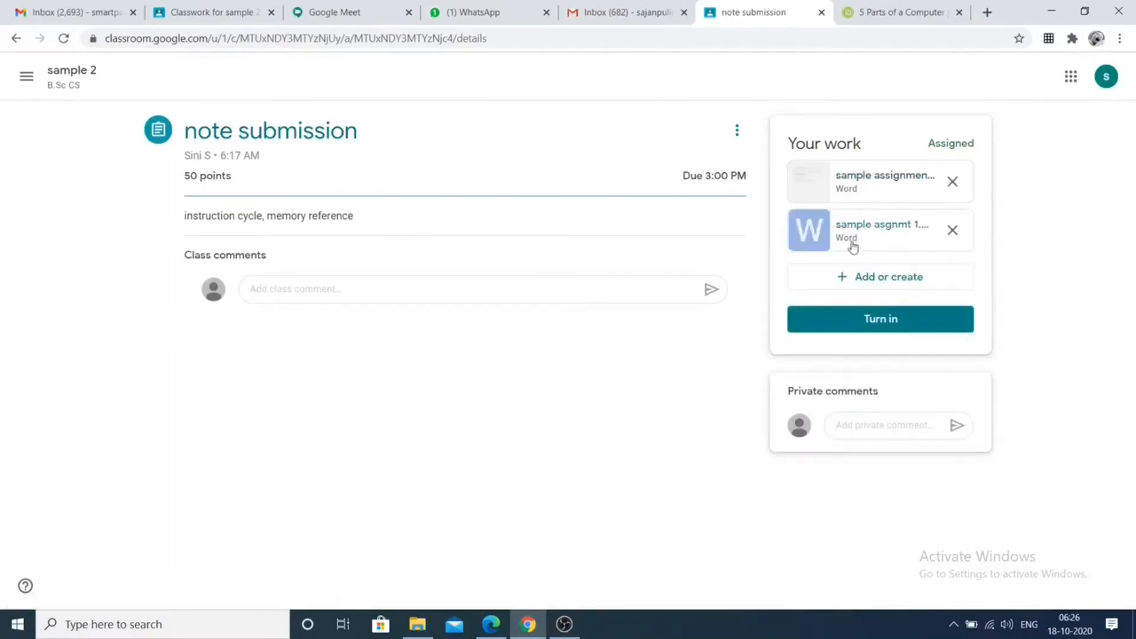
left_click(856, 320)
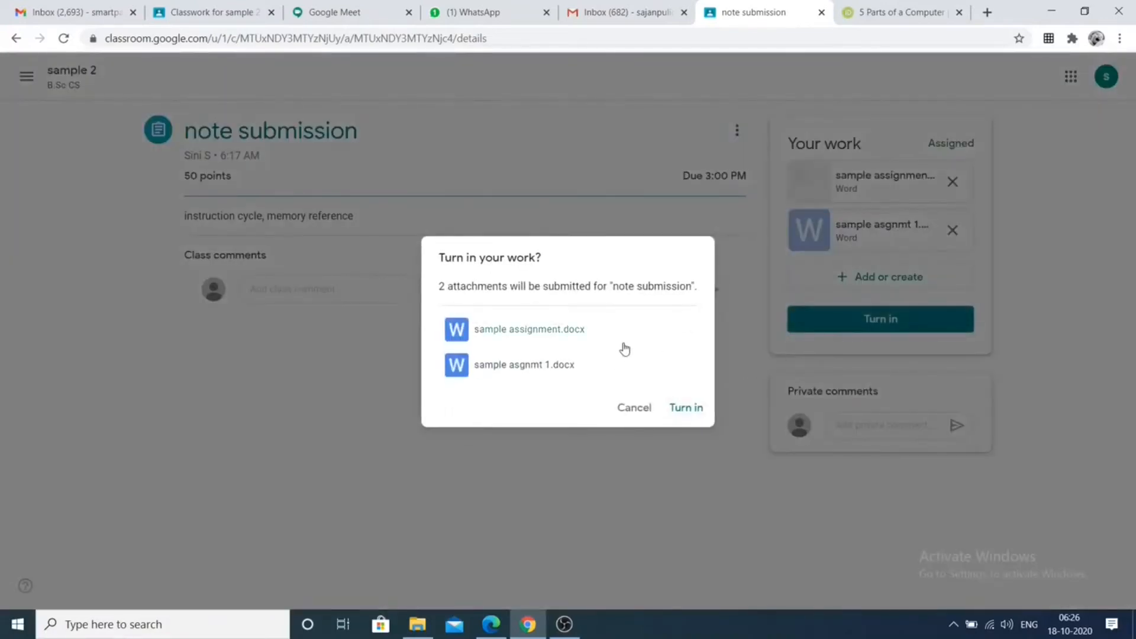
left_click(690, 410)
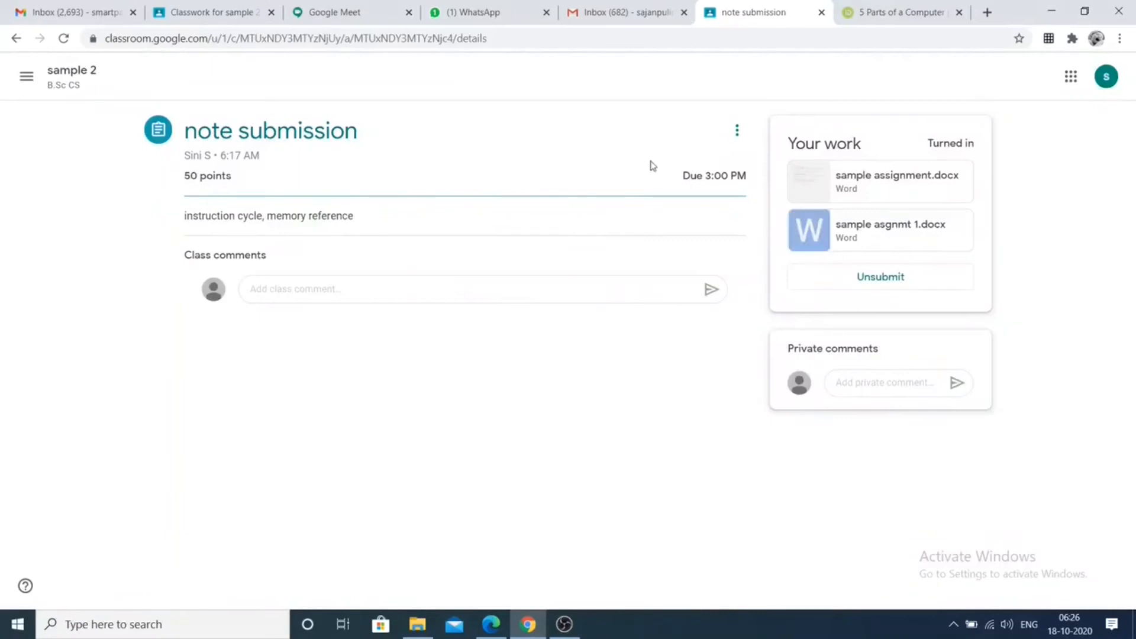
Switch to the teacher's view of sample 2 and open the student's turned-in work for note submission
left_click(215, 13)
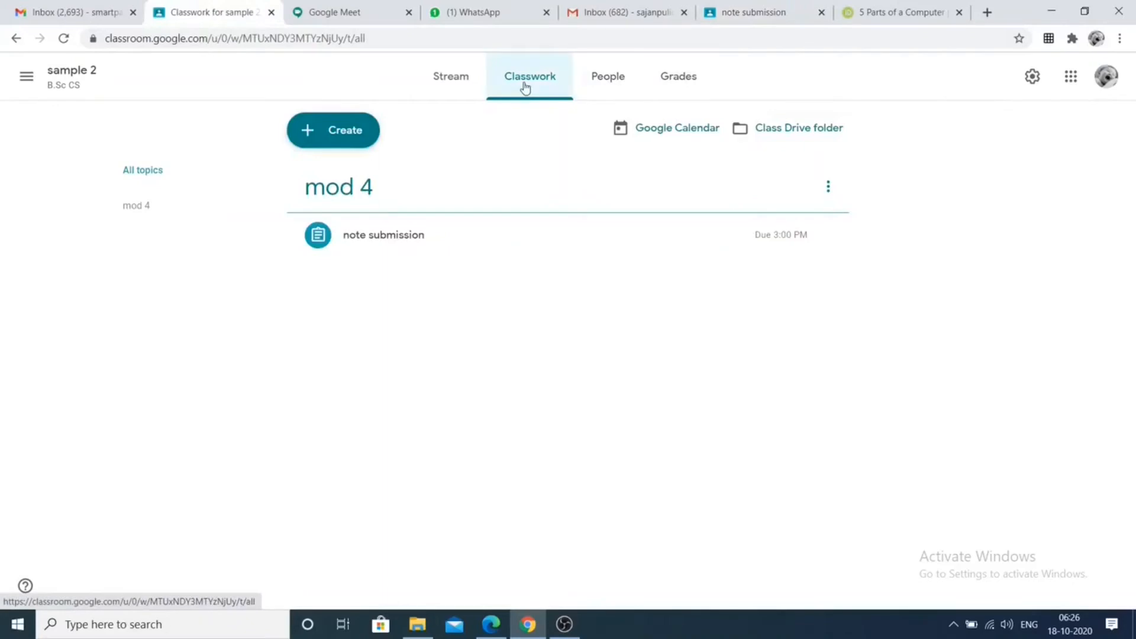
left_click(341, 241)
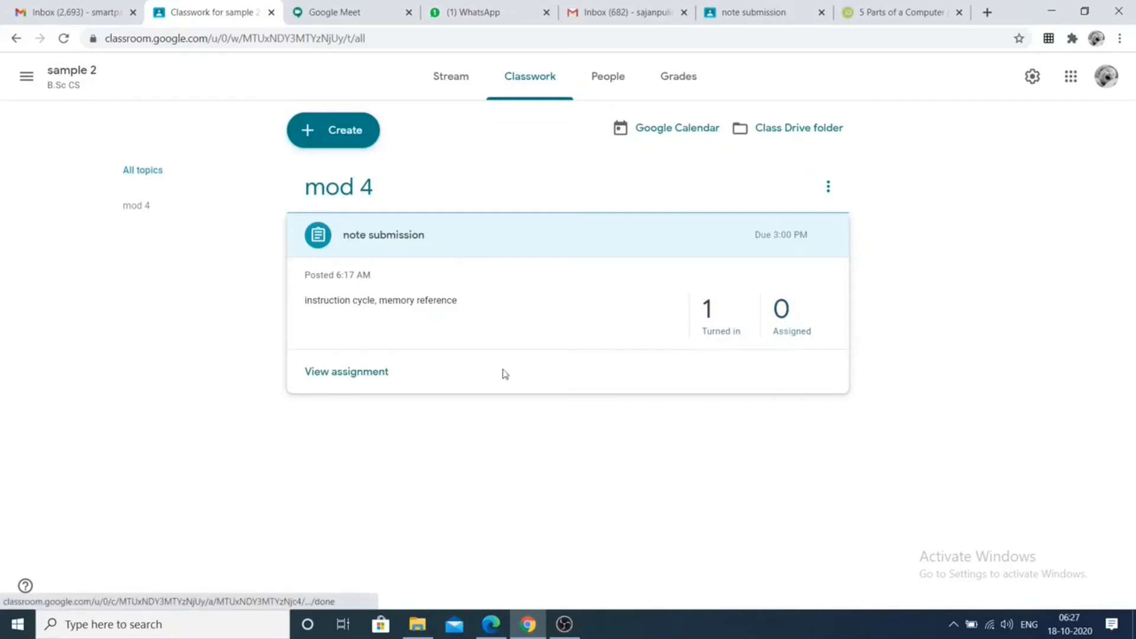
left_click(357, 373)
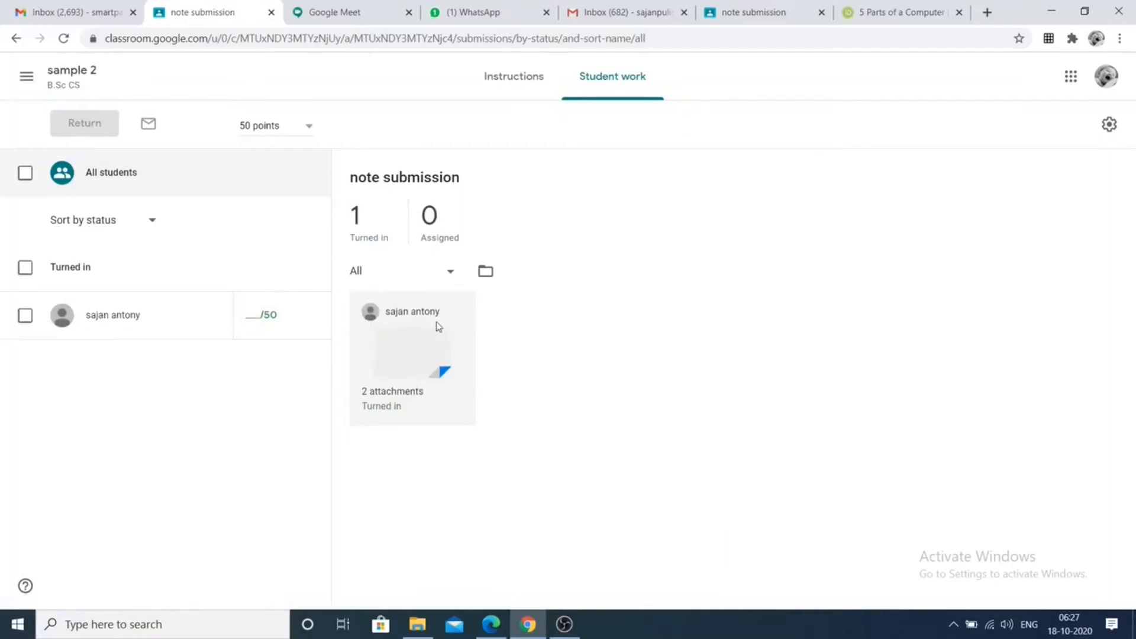
left_click(420, 357)
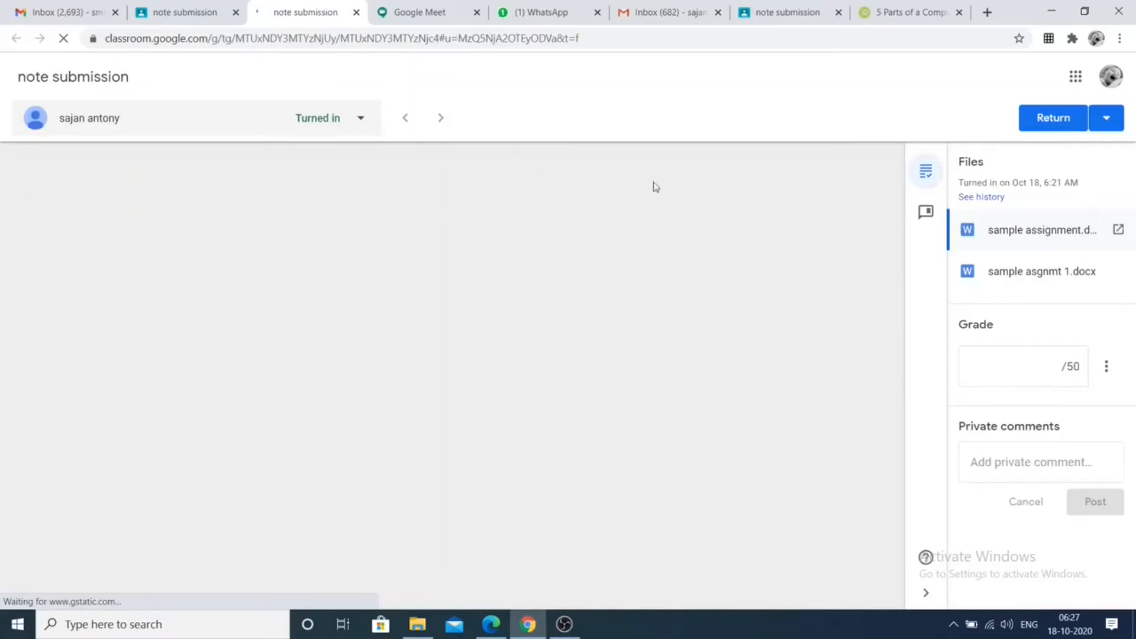
Grade the student's note submission 40 out of 50 and return the work to the student
left_click(1046, 369)
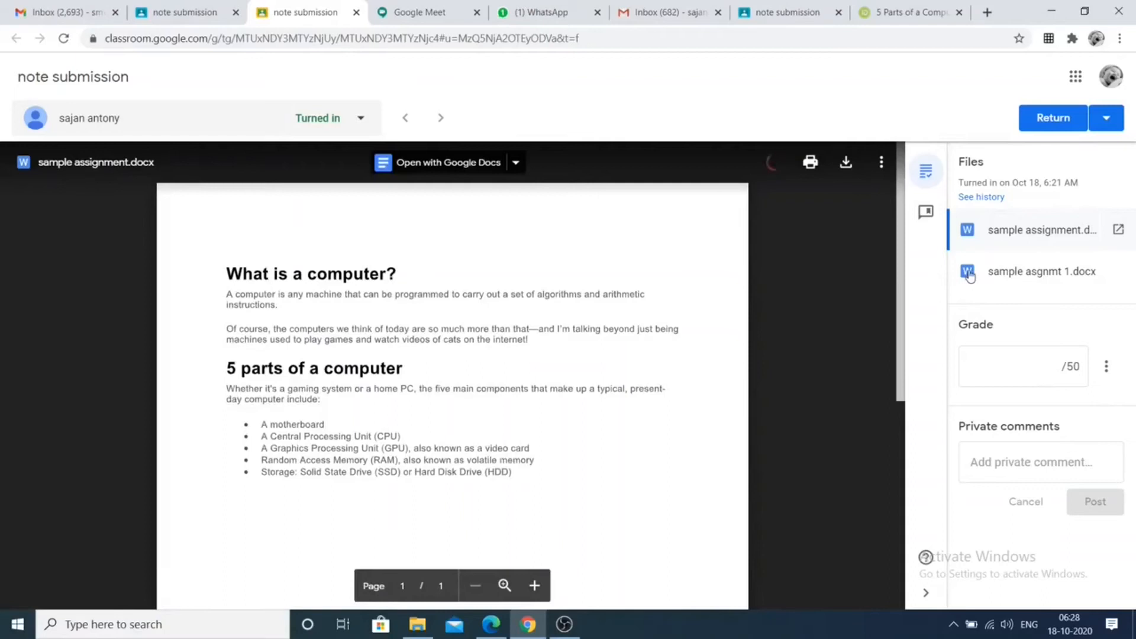
left_click(1054, 374)
type("40")
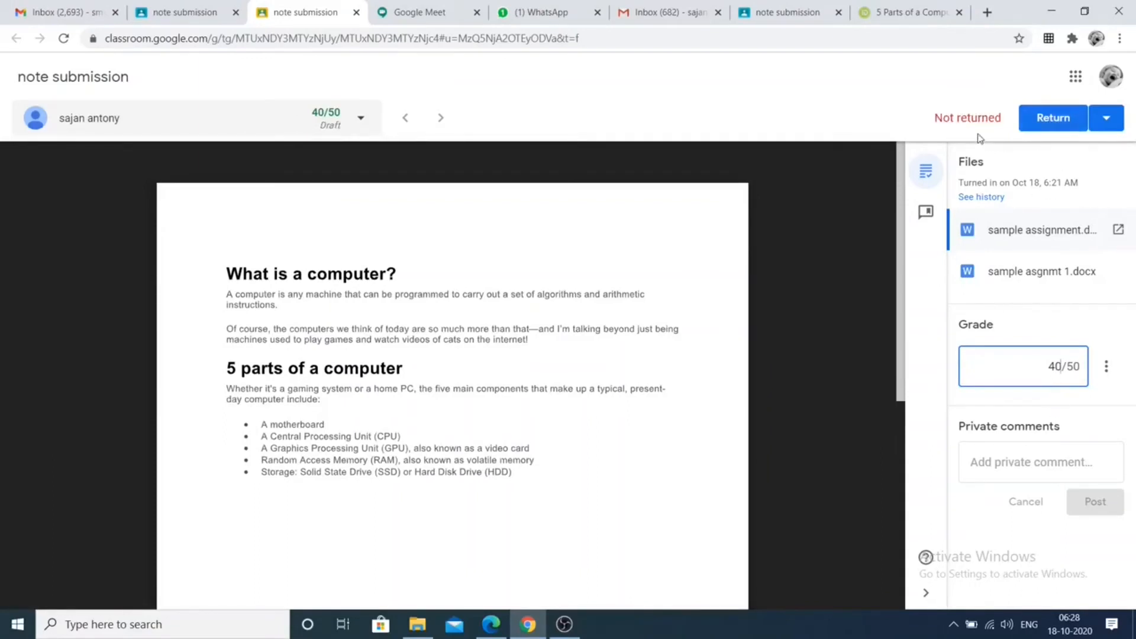
left_click(1038, 121)
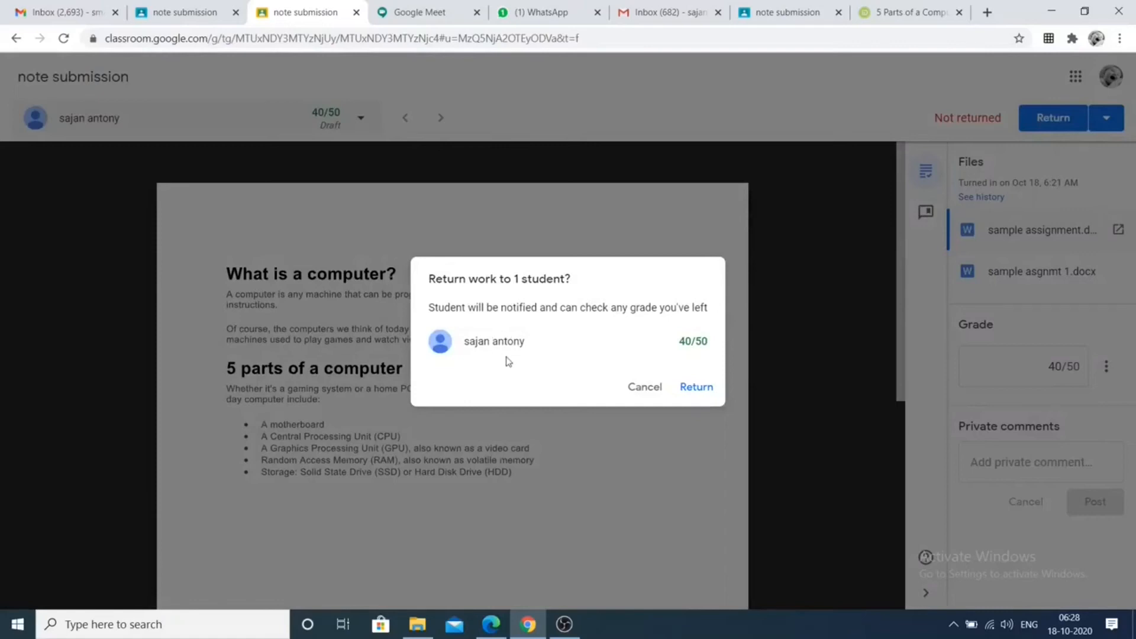
left_click(704, 389)
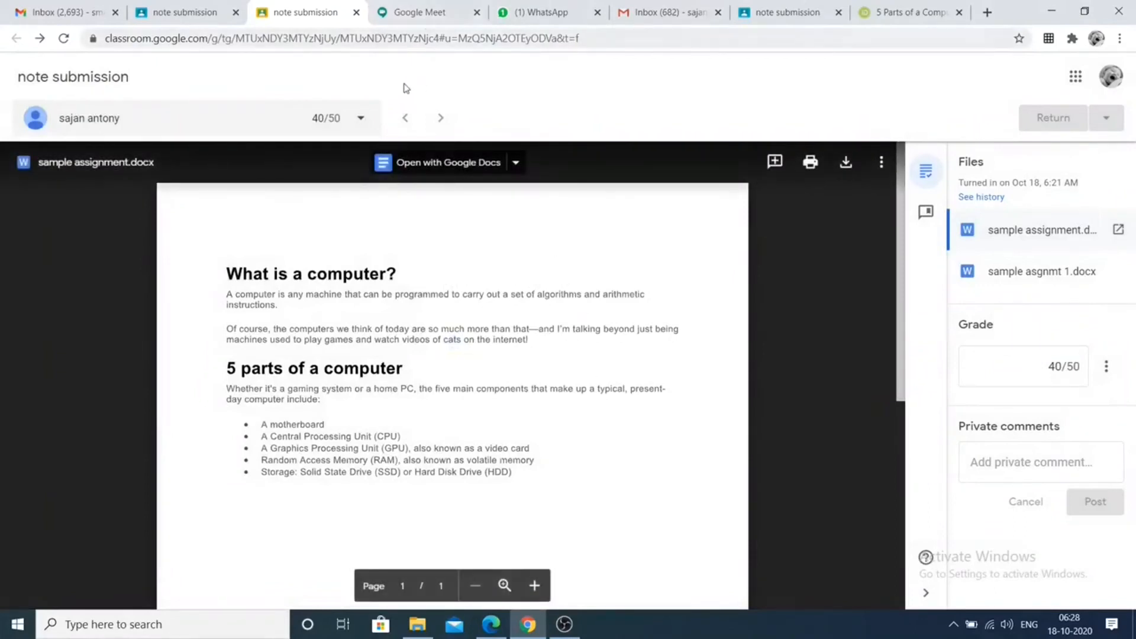
Check the returned grade in the teacher's student work list and in the student's note submission details, reached through the sample 2 stream
left_click(357, 12)
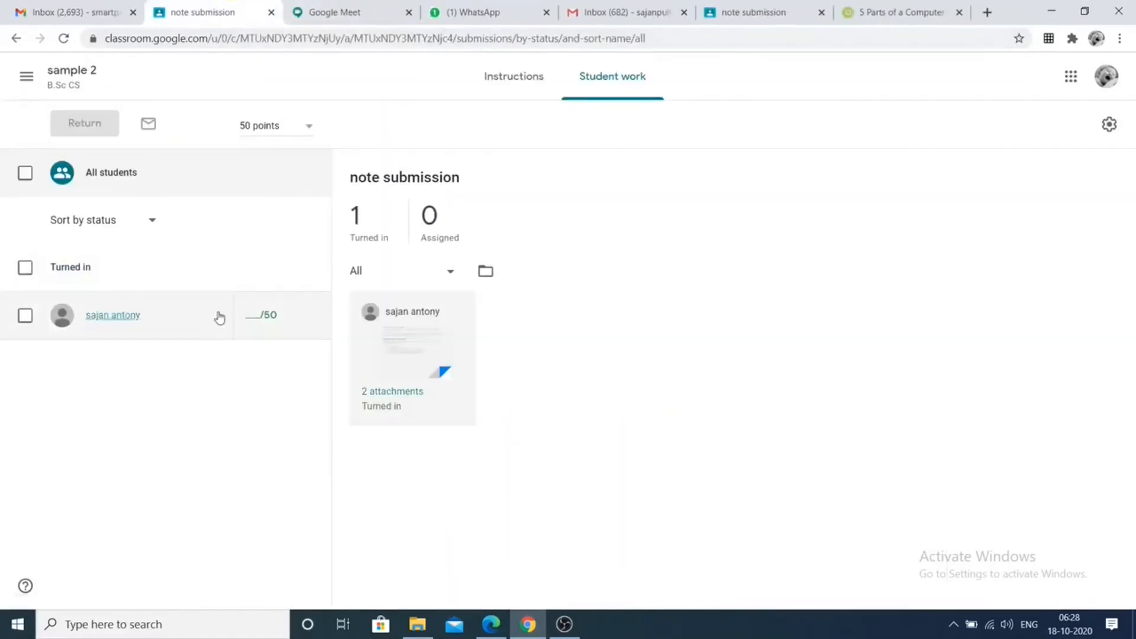
left_click(255, 317)
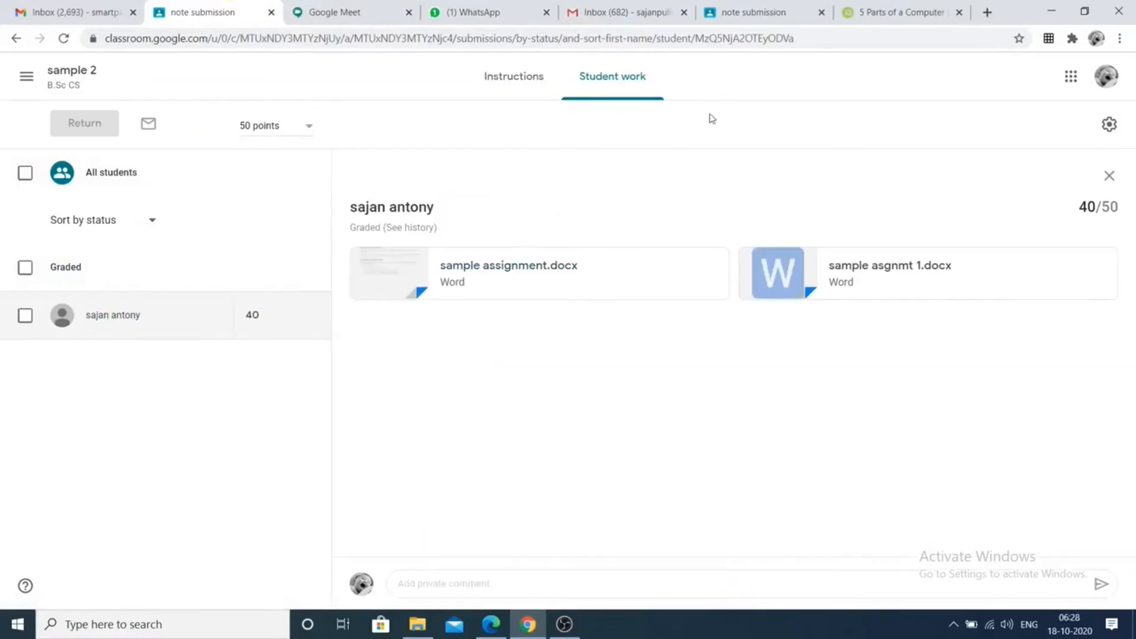
left_click(766, 12)
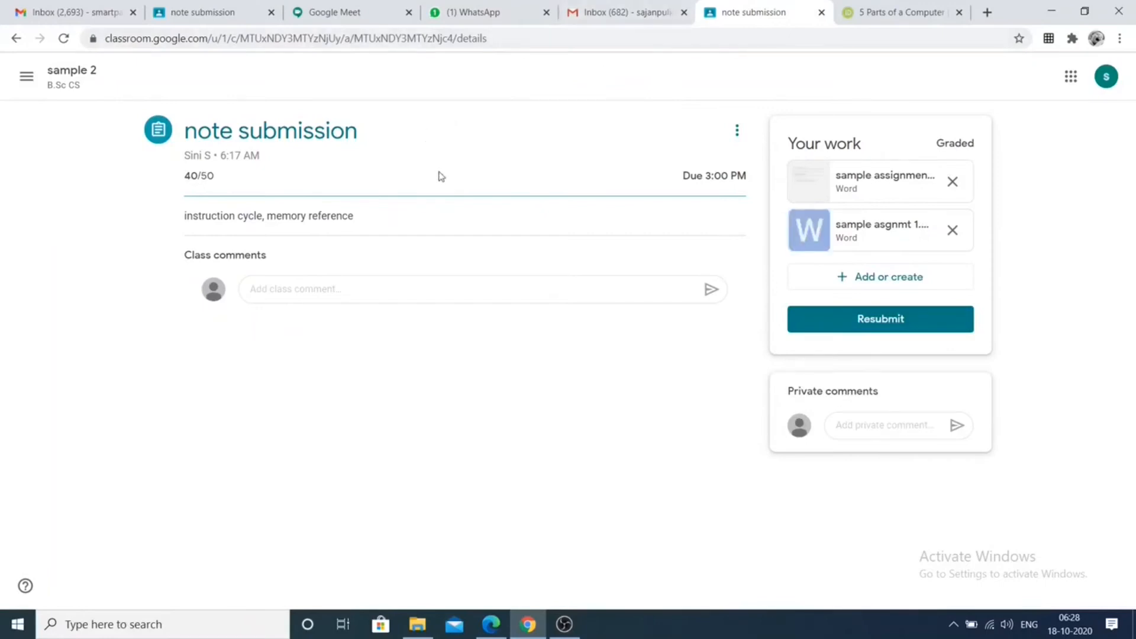
left_click(27, 76)
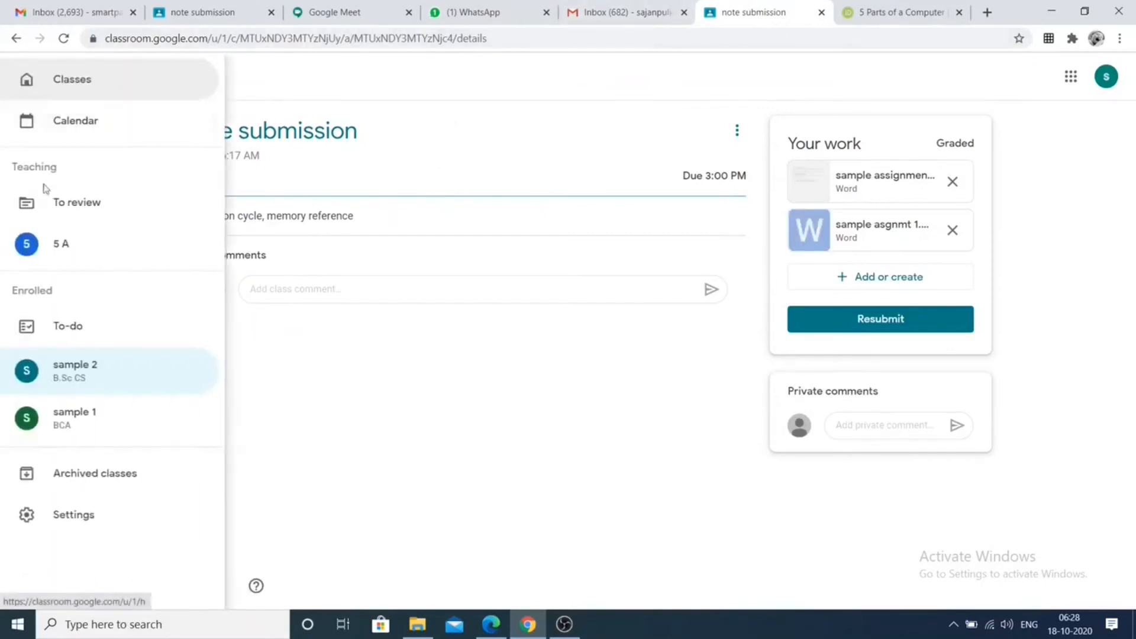
left_click(62, 373)
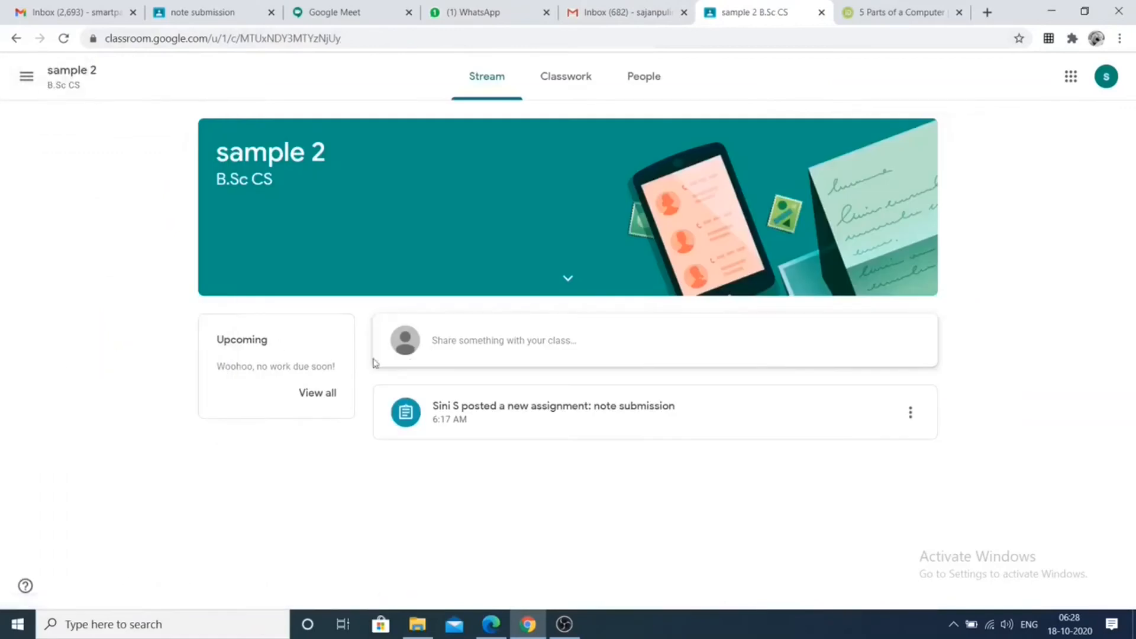
left_click(438, 418)
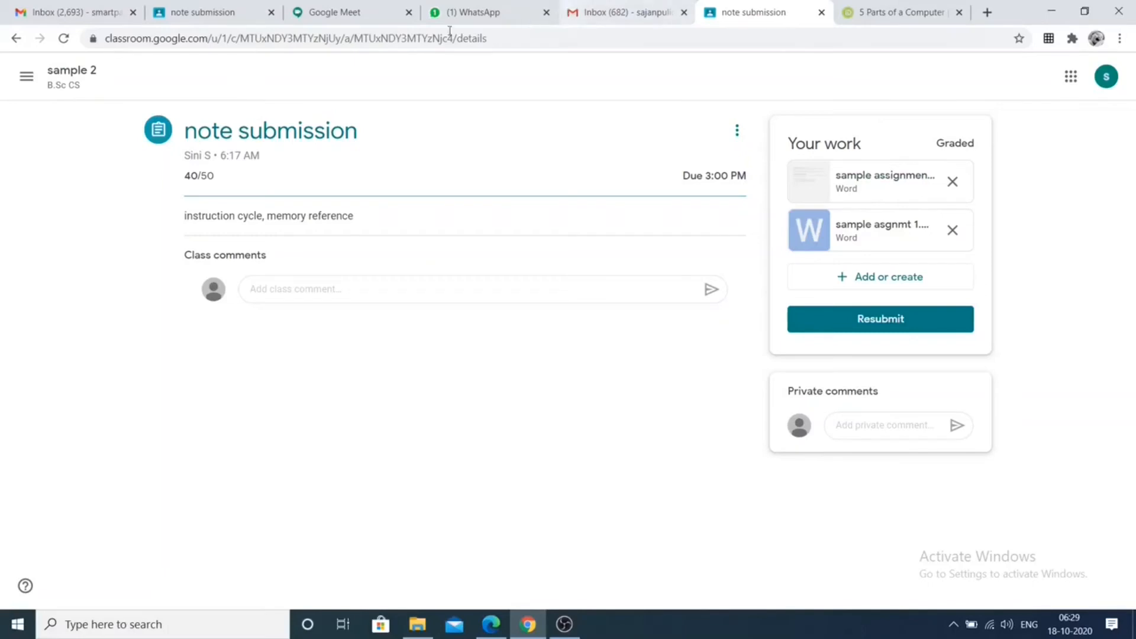
left_click(214, 16)
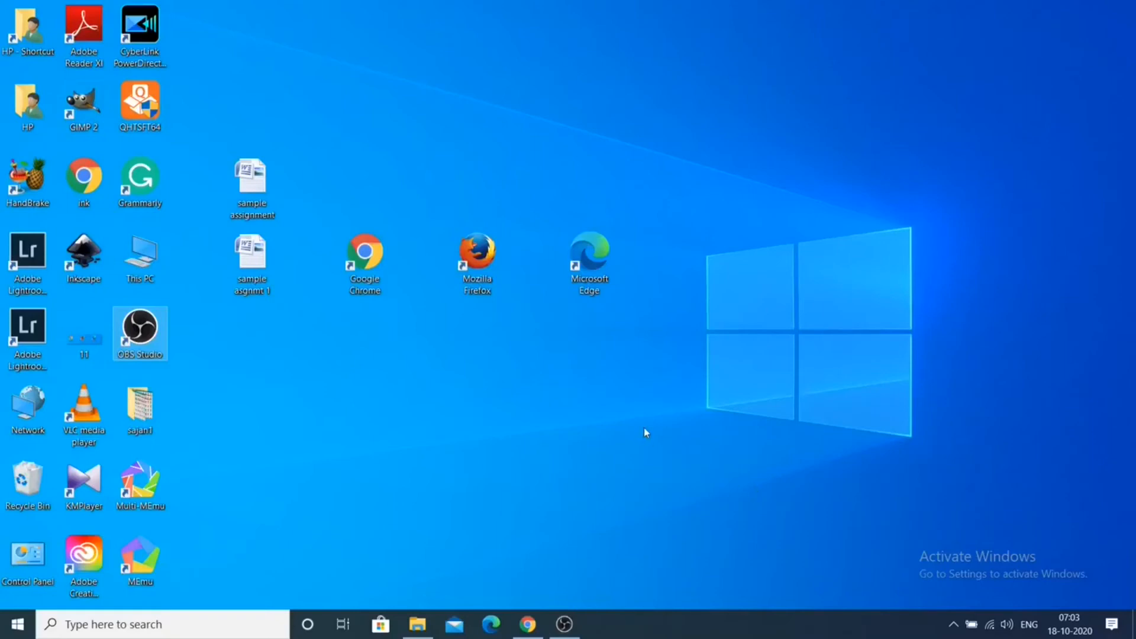
Switch to the teacher's Gmail inbox in Chrome and start a new Google Meet meeting from there
left_click(537, 633)
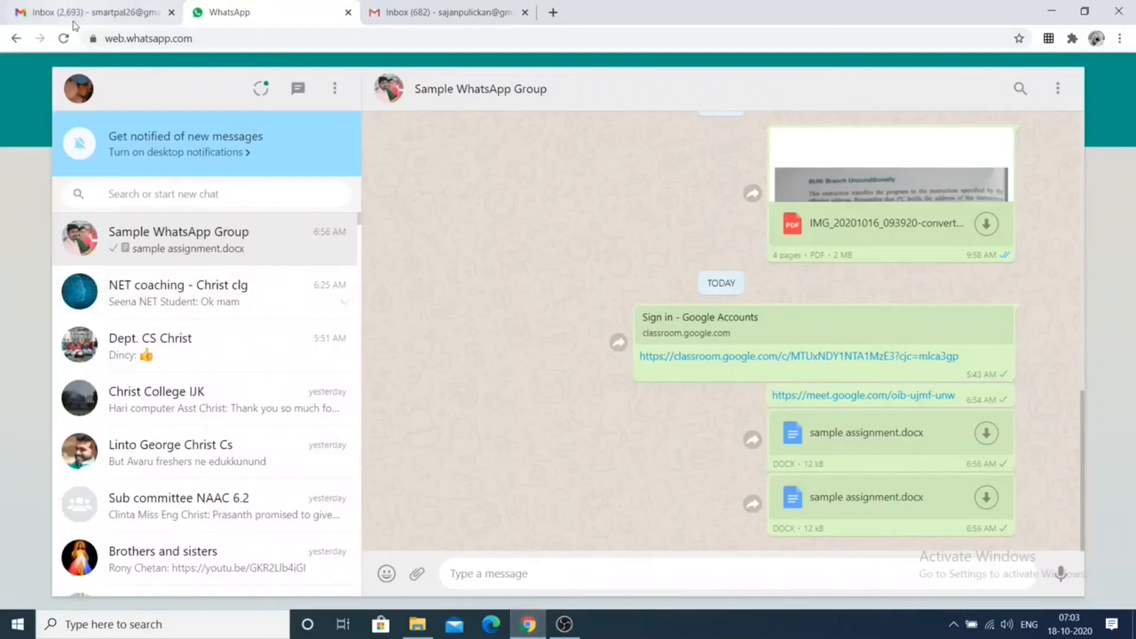
left_click(79, 16)
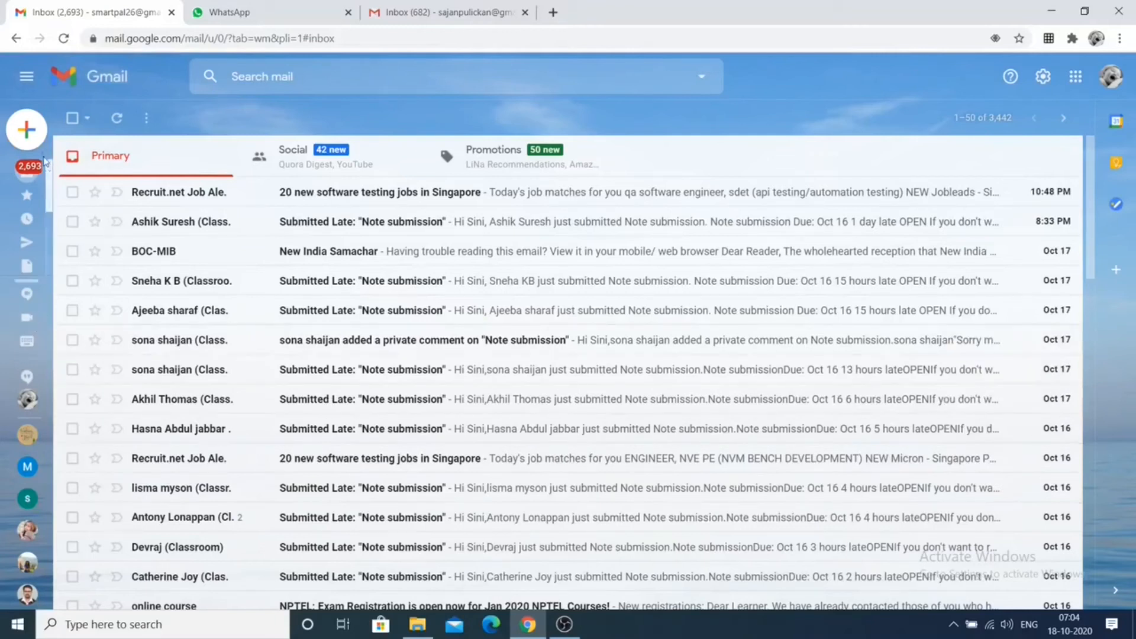
mouse_move(13, 169)
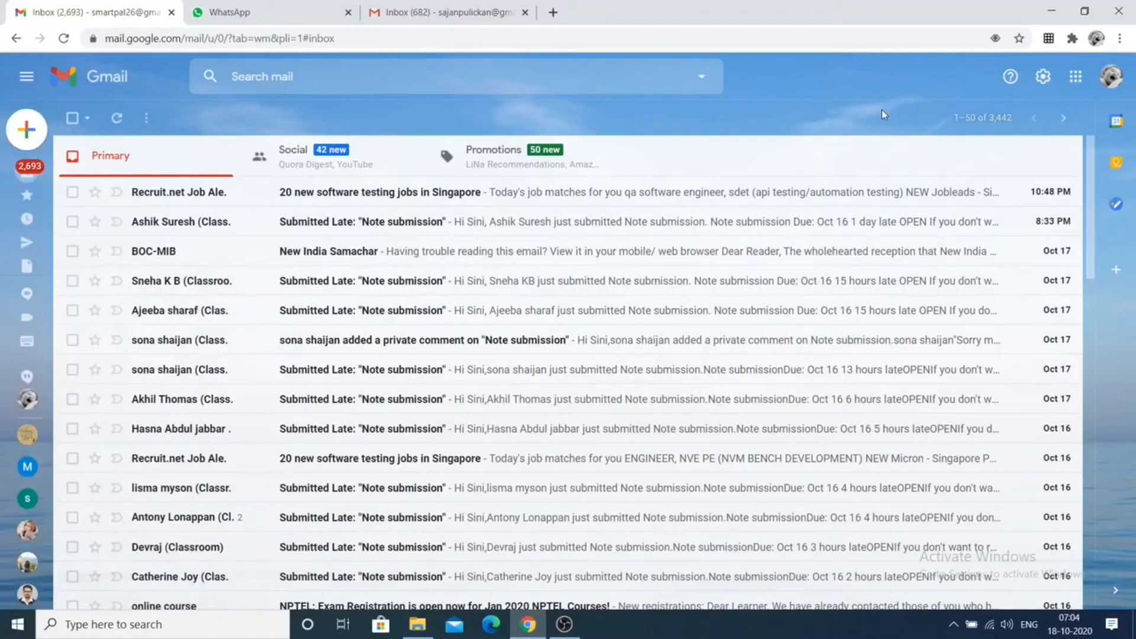
left_click(1077, 81)
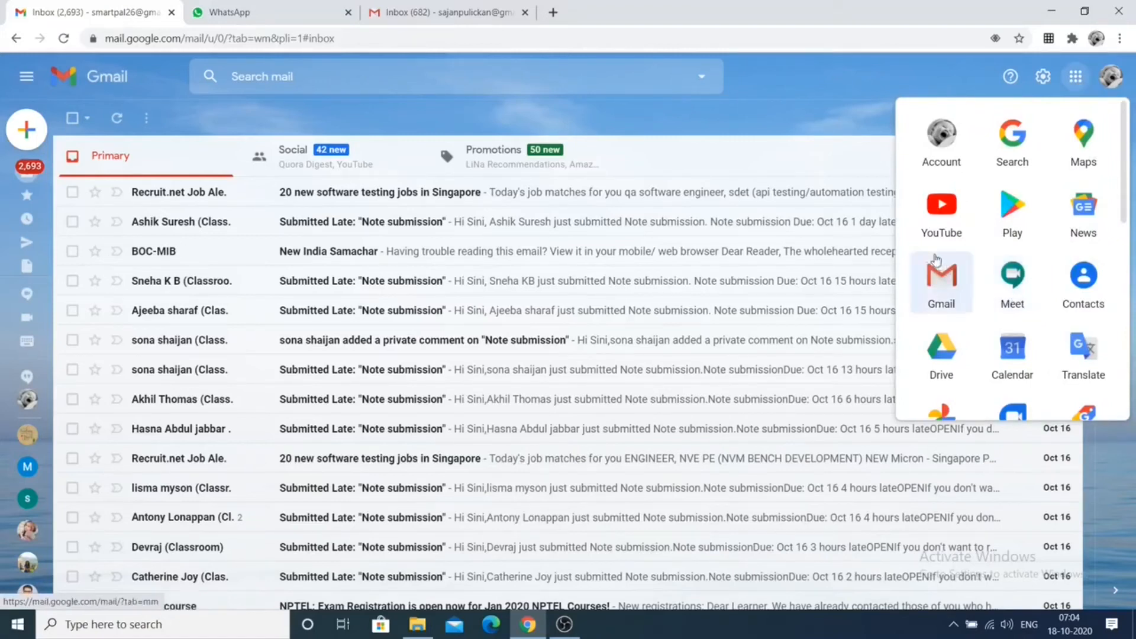
left_click(768, 116)
mouse_move(32, 330)
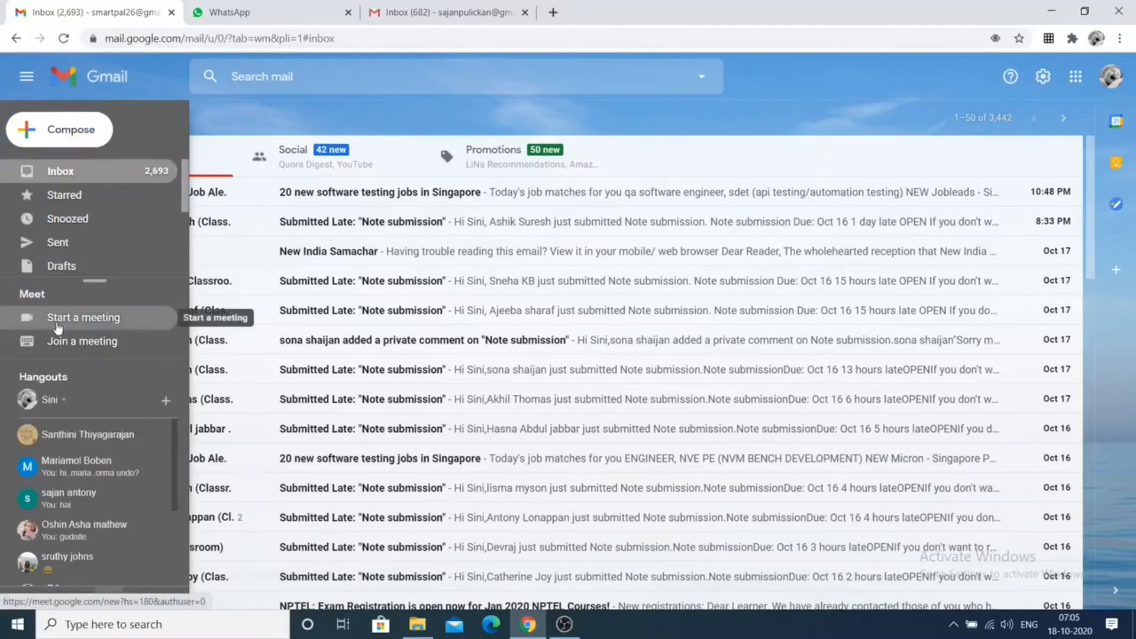
left_click(58, 325)
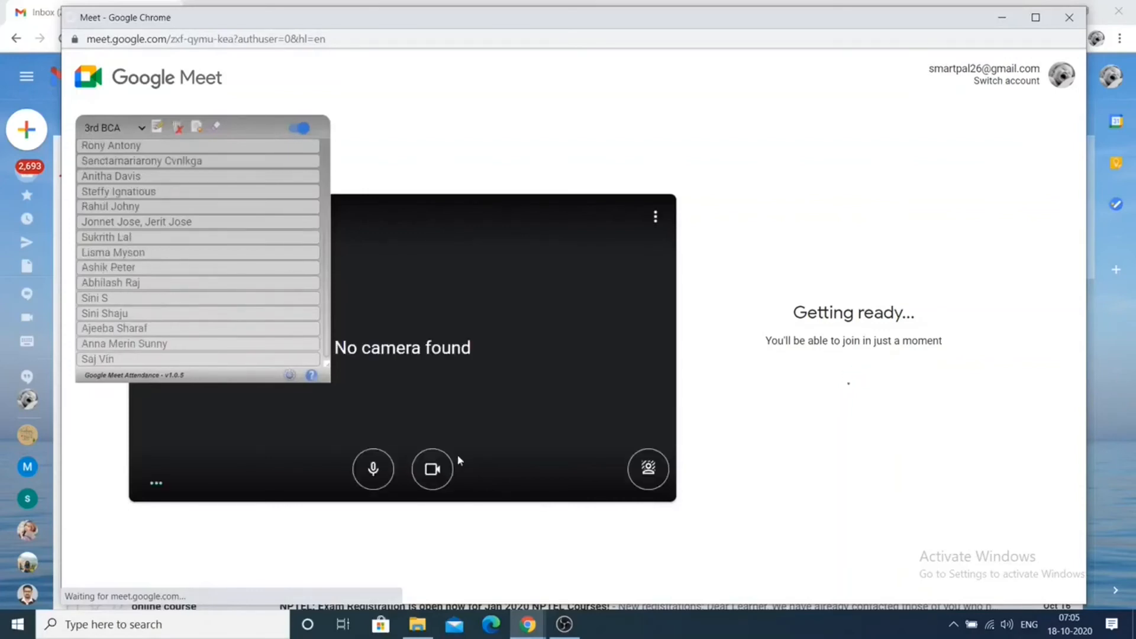
Turn off the camera and mute the microphone before joining the meeting
left_click(440, 471)
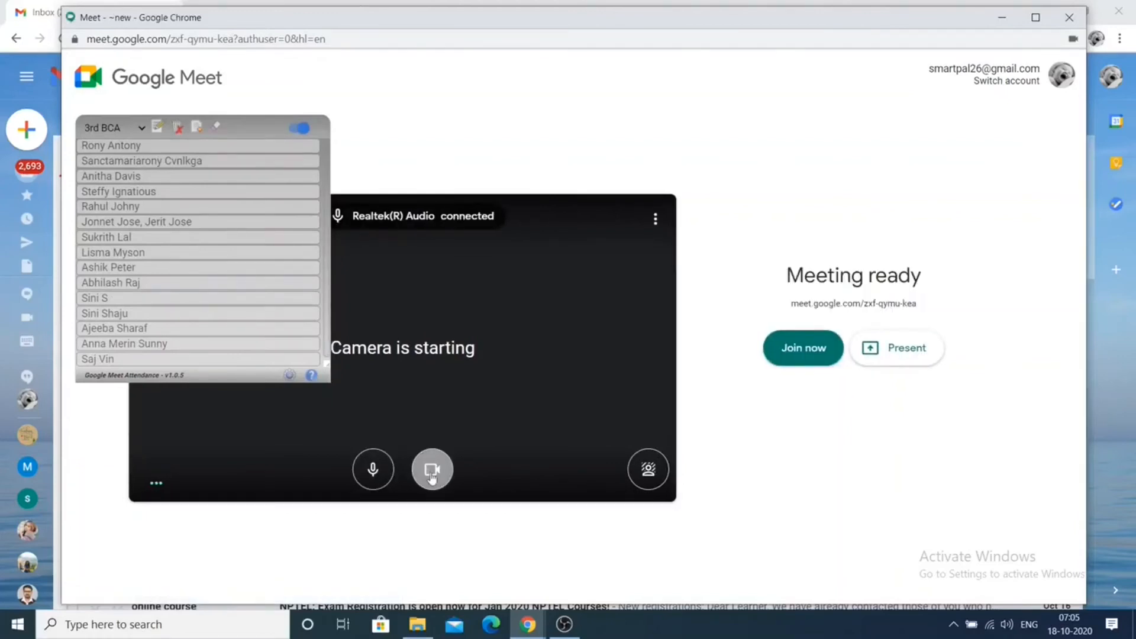
left_click(432, 471)
left_click(379, 472)
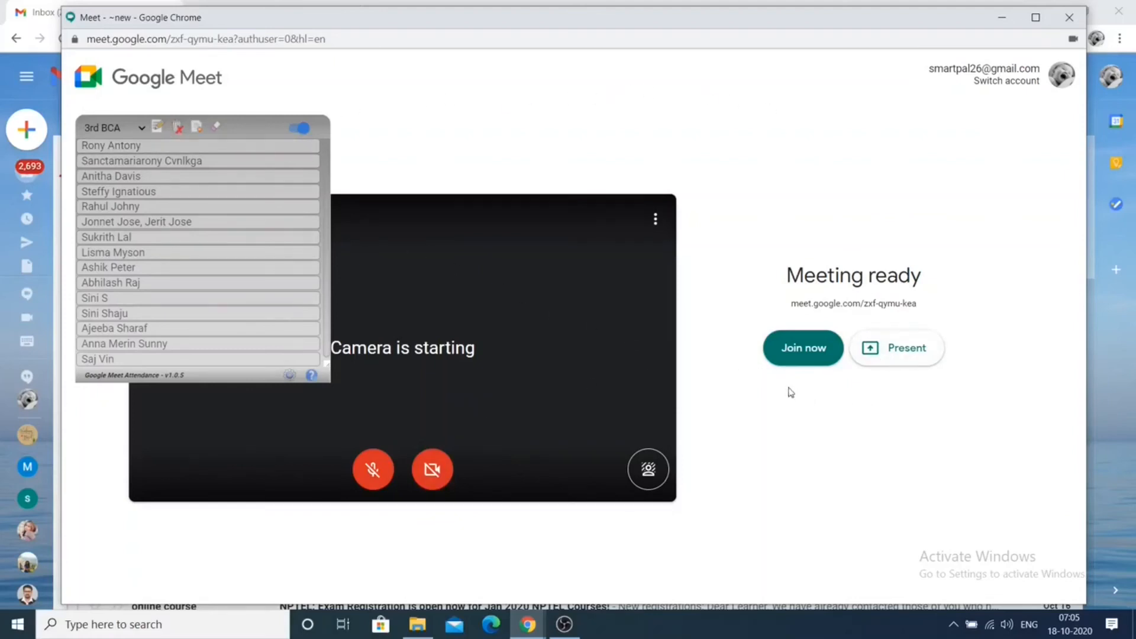
Join the new meeting as the teacher and look through the suggested contacts for adding people without inviting anyone
left_click(810, 360)
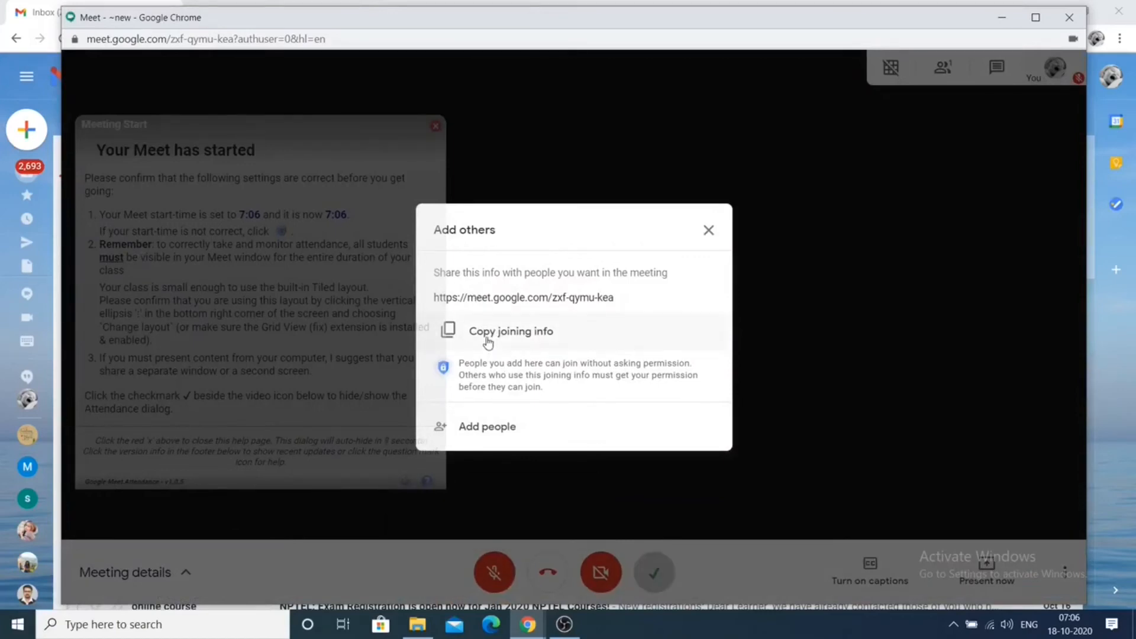
left_click(505, 434)
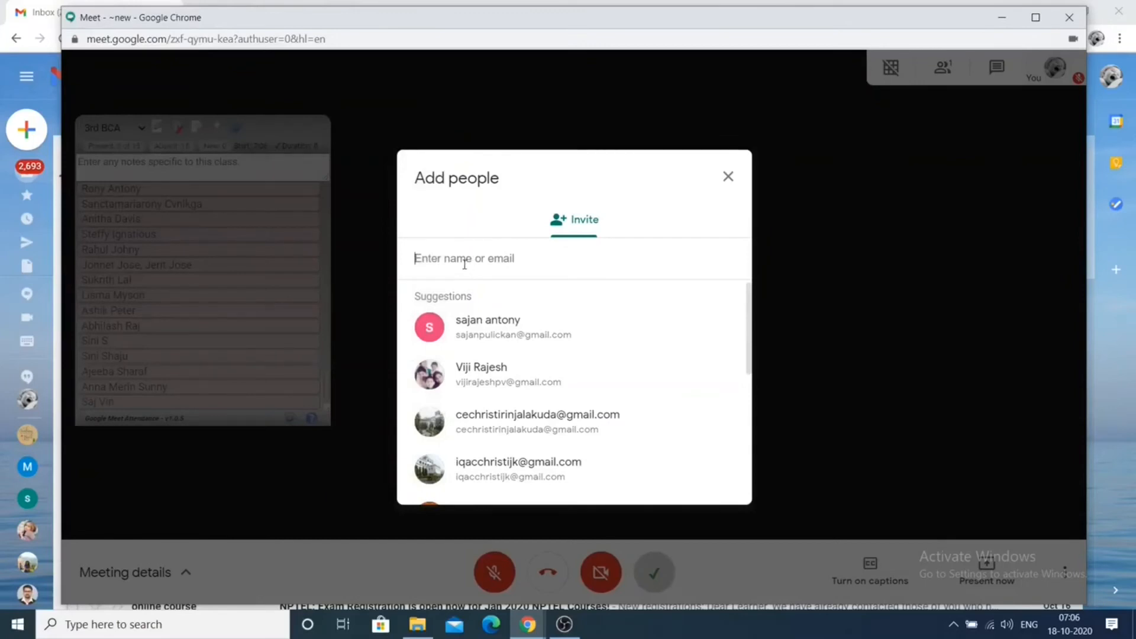
scroll(533, 367, "down", 5)
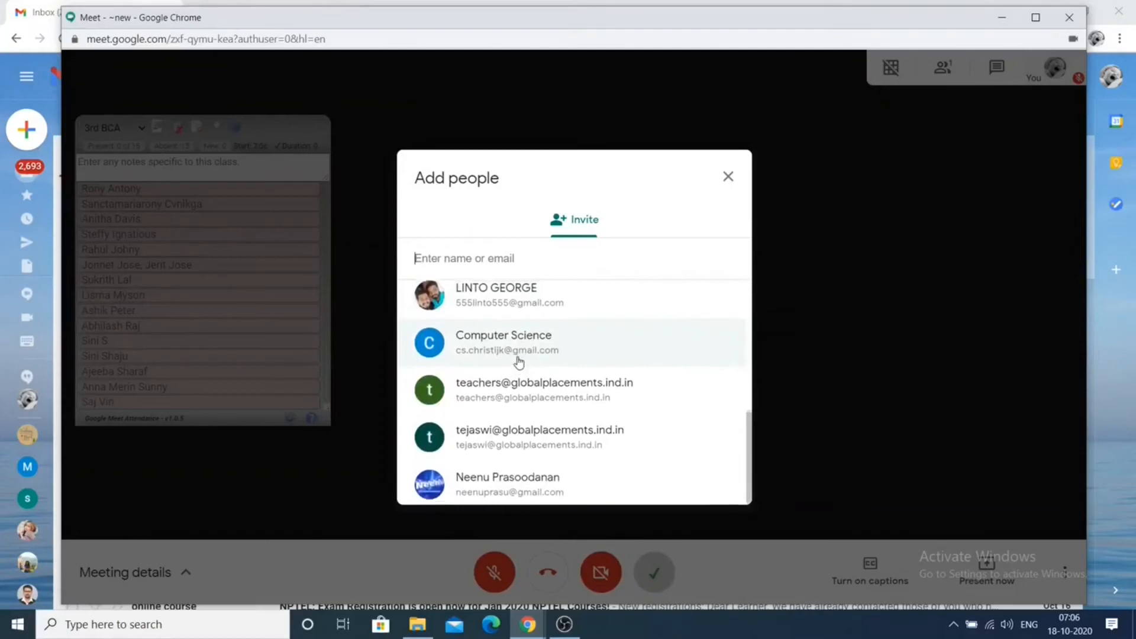
scroll(519, 356, "up", 5)
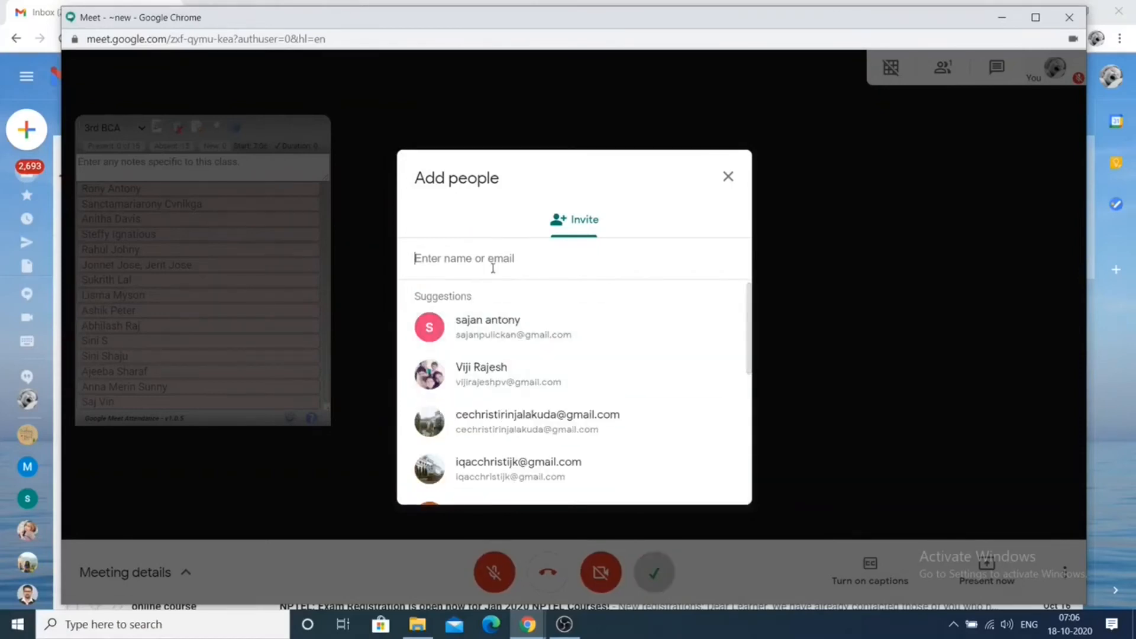
left_click(729, 176)
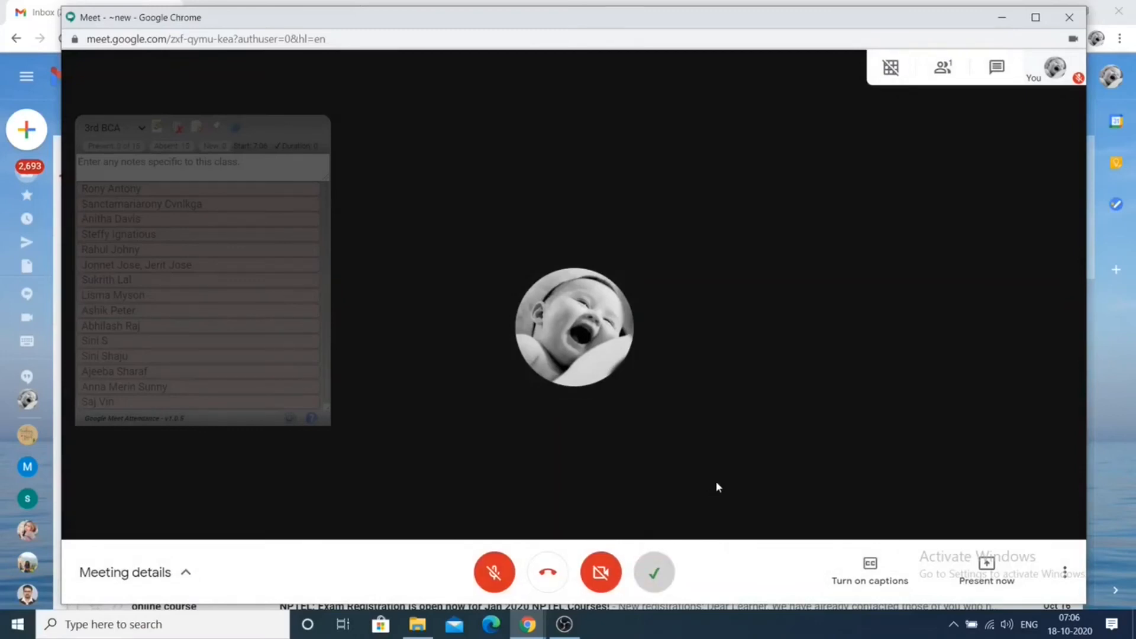
Hide the Google Meet Attendance list and copy the joining info from the meeting details
left_click(667, 566)
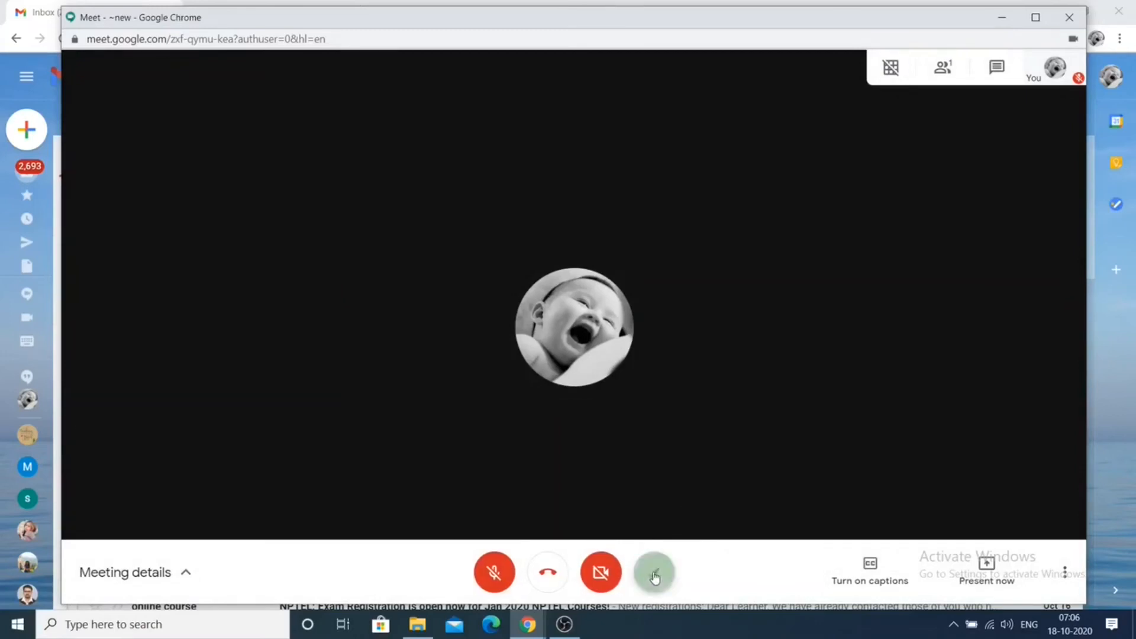
left_click(159, 580)
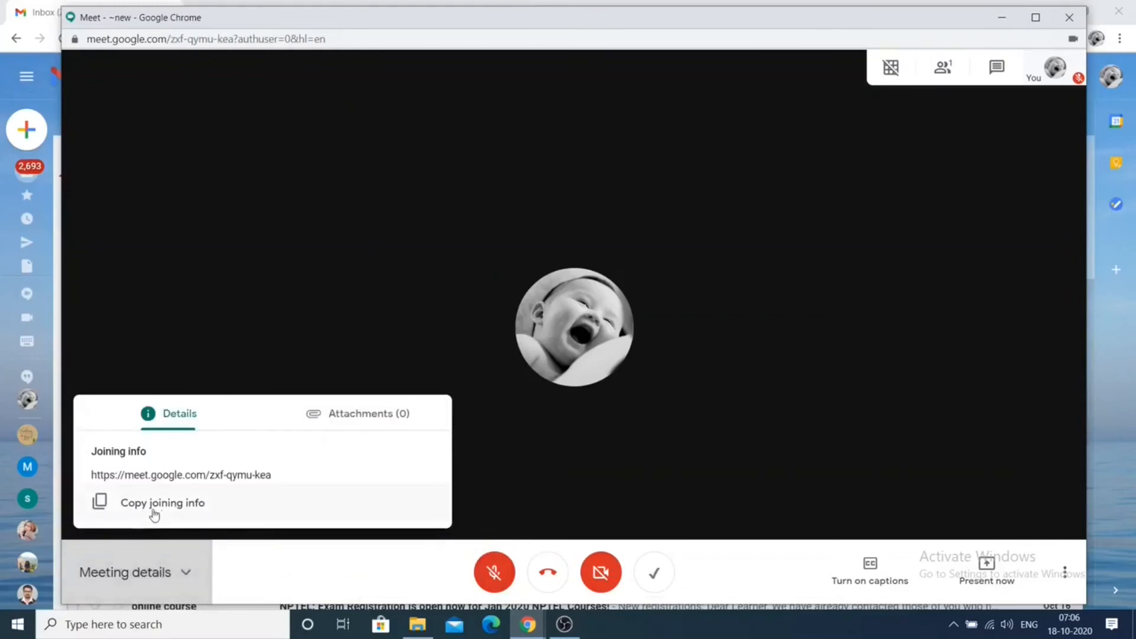
left_click(154, 513)
Switch to WhatsApp in the main Chrome window and send the copied meeting link to Sample WhatsApp Group
left_click(526, 626)
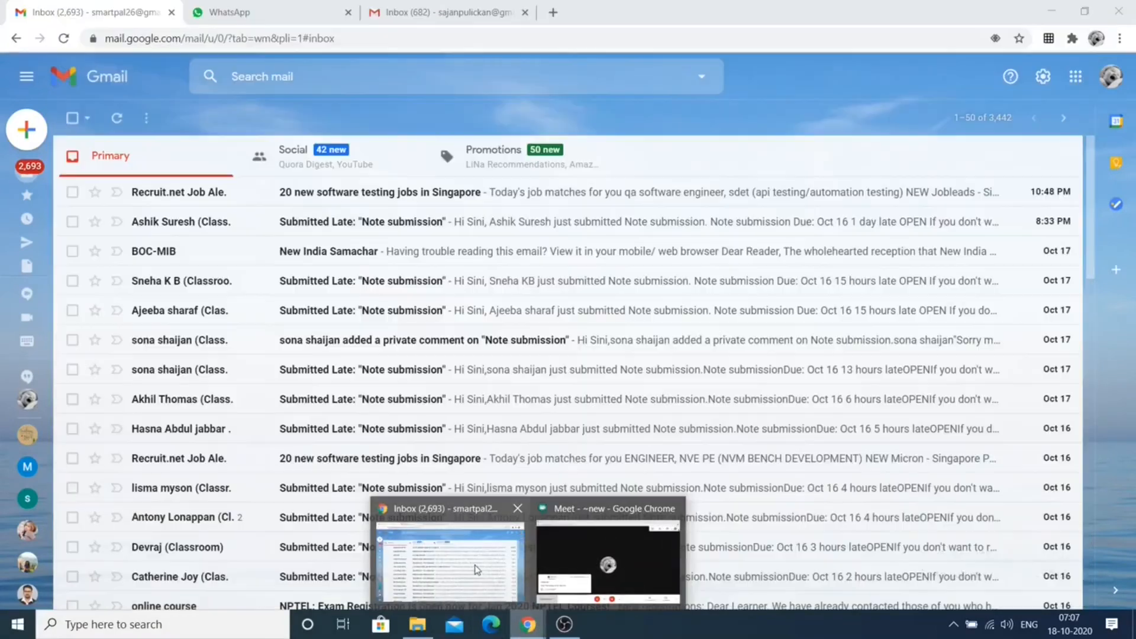
left_click(474, 568)
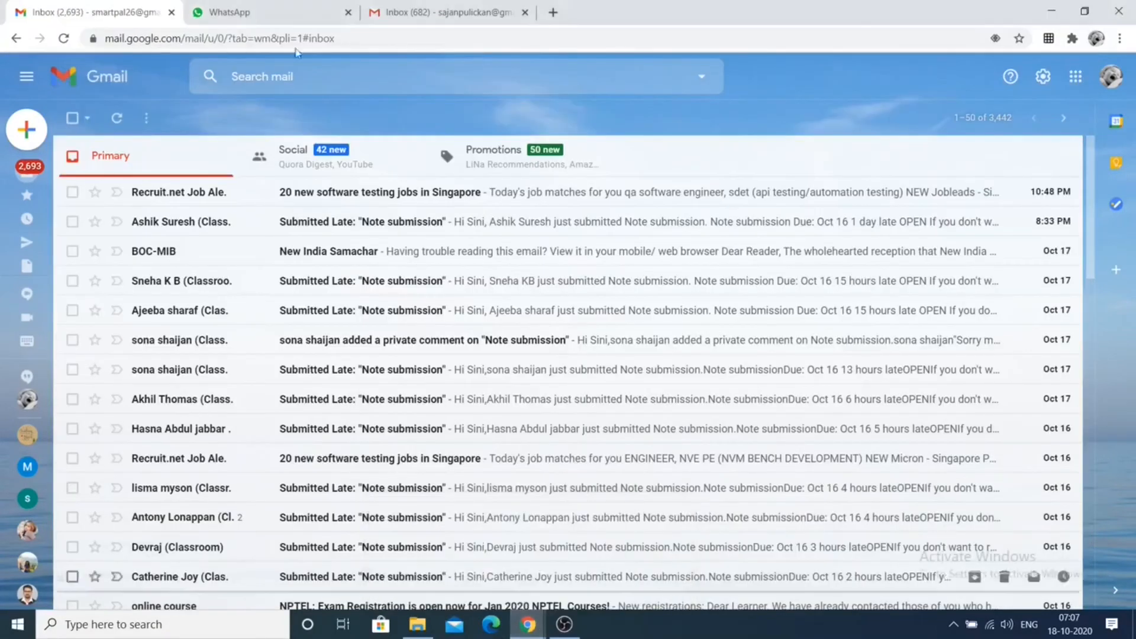
left_click(275, 12)
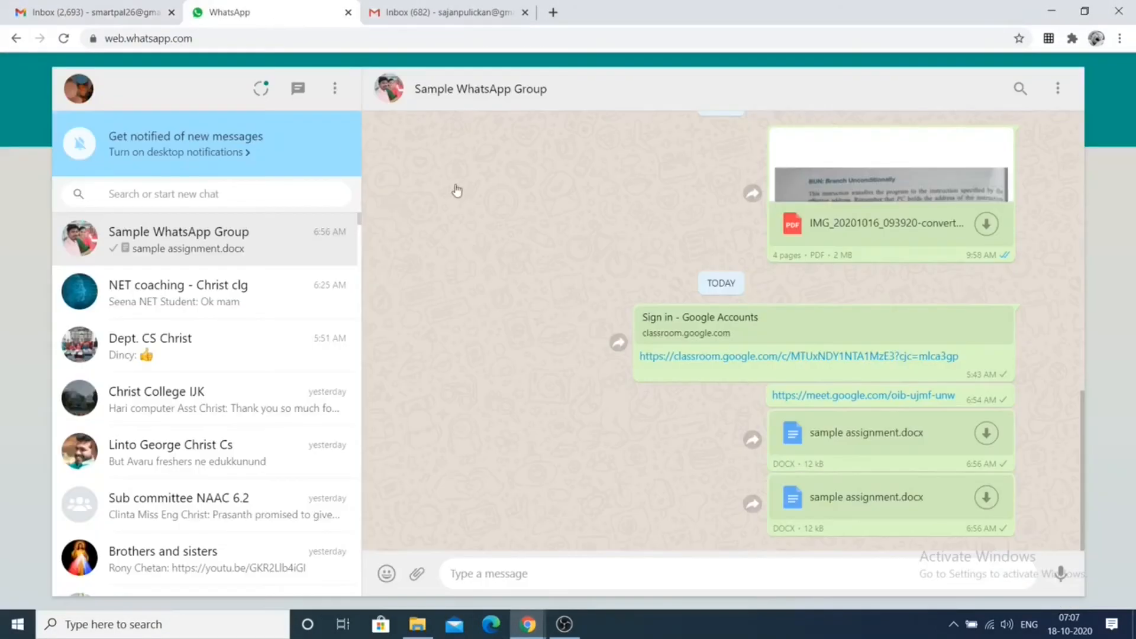
right_click(512, 574)
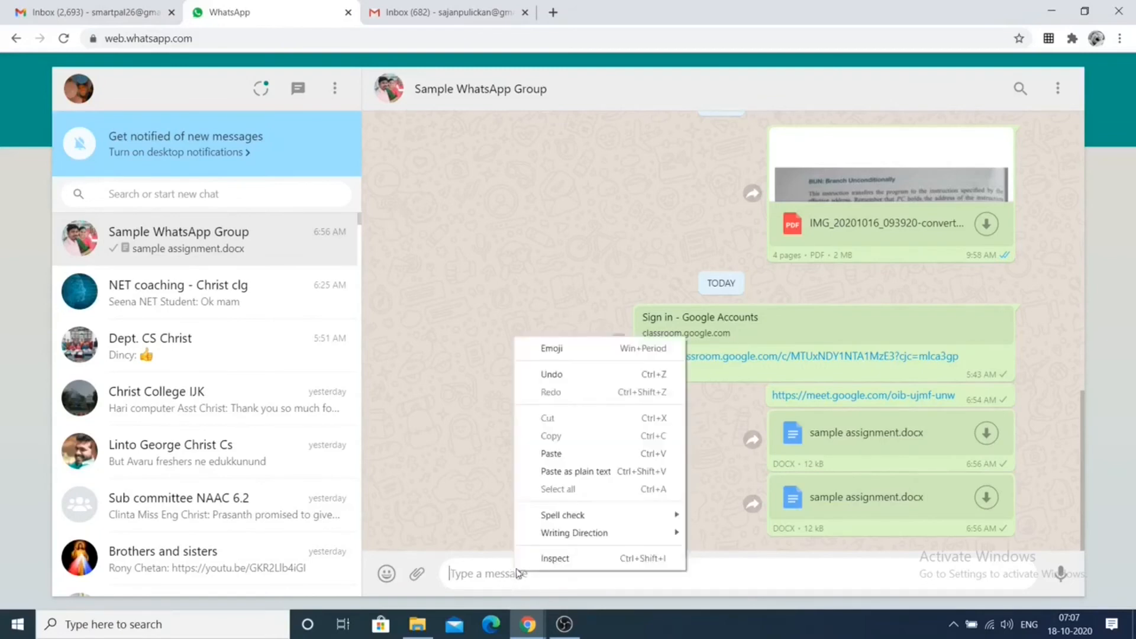
left_click(559, 454)
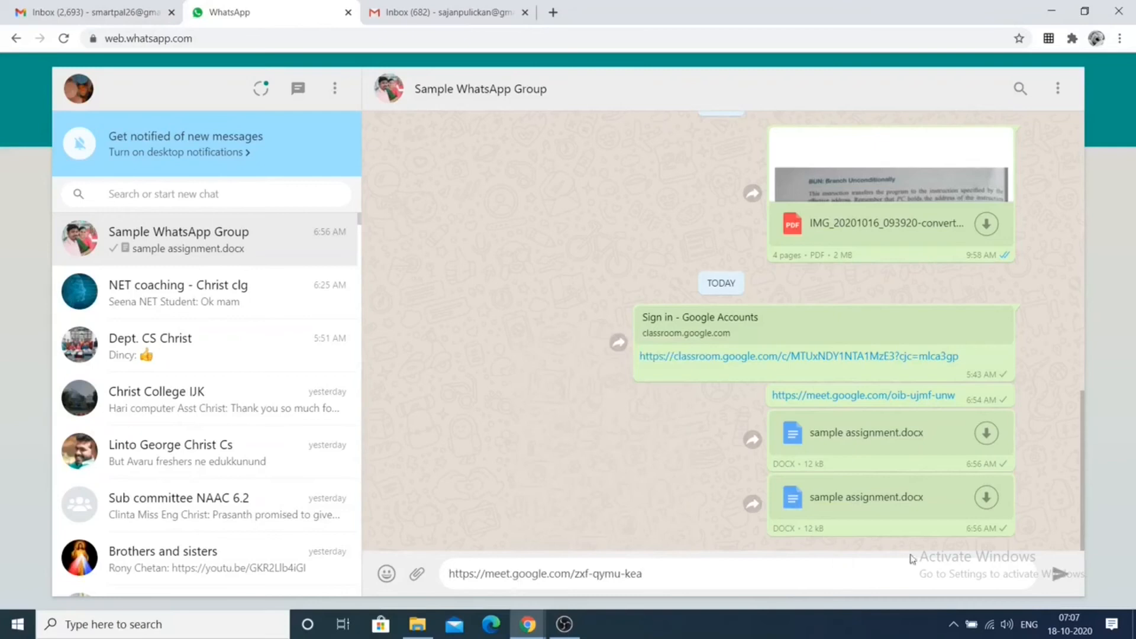
left_click(1060, 574)
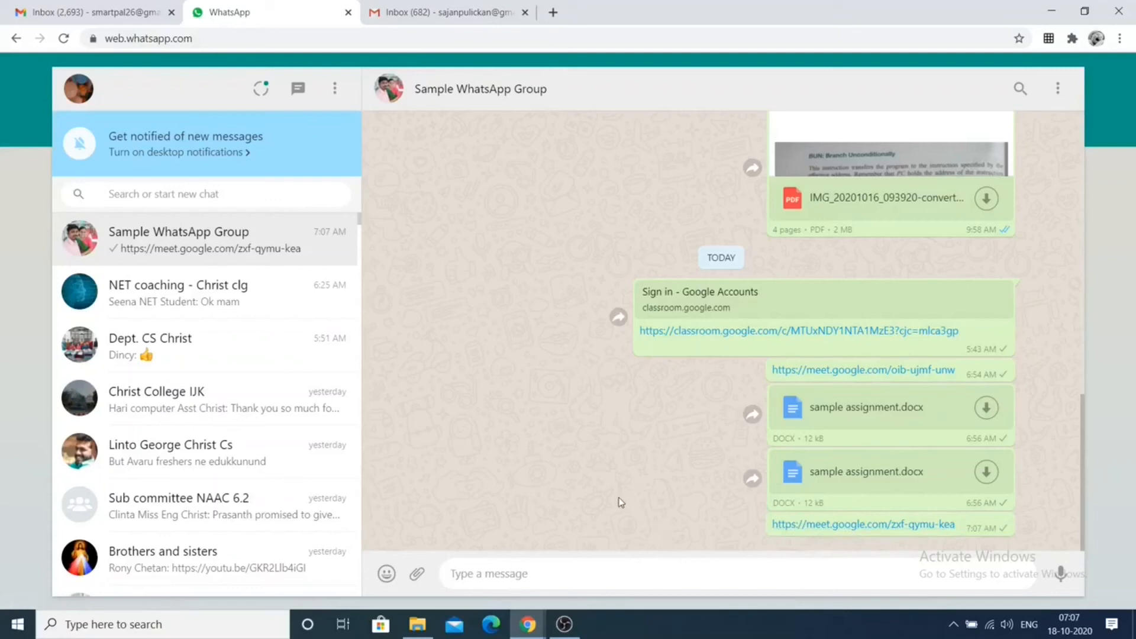
In the student's Gmail inbox, join a meeting using the copied meeting link as the meeting code
left_click(448, 13)
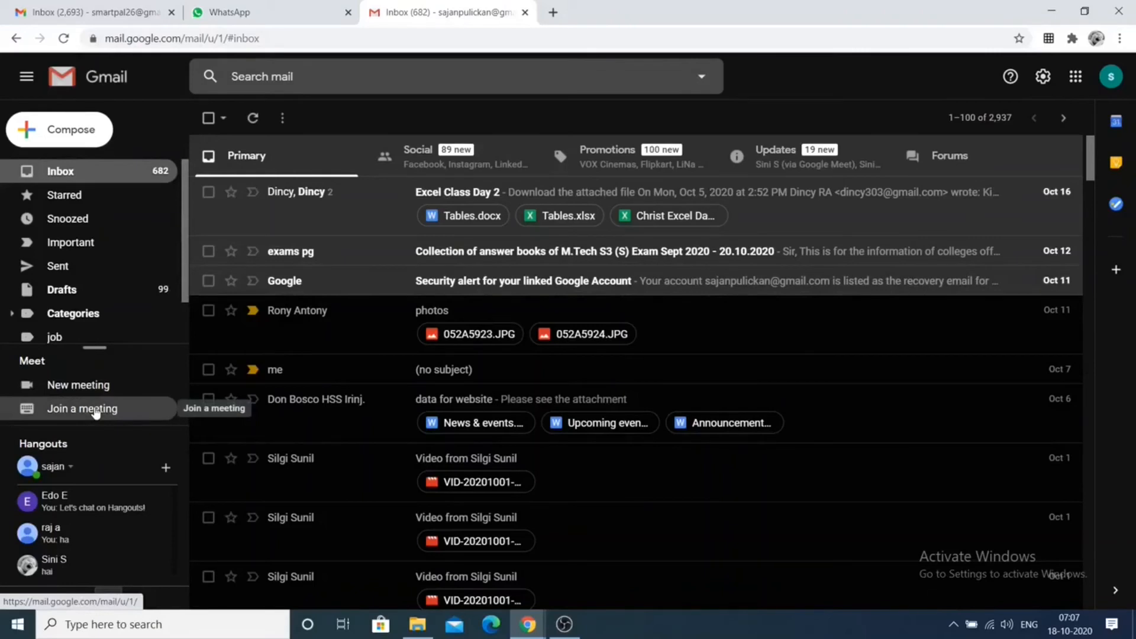
left_click(96, 411)
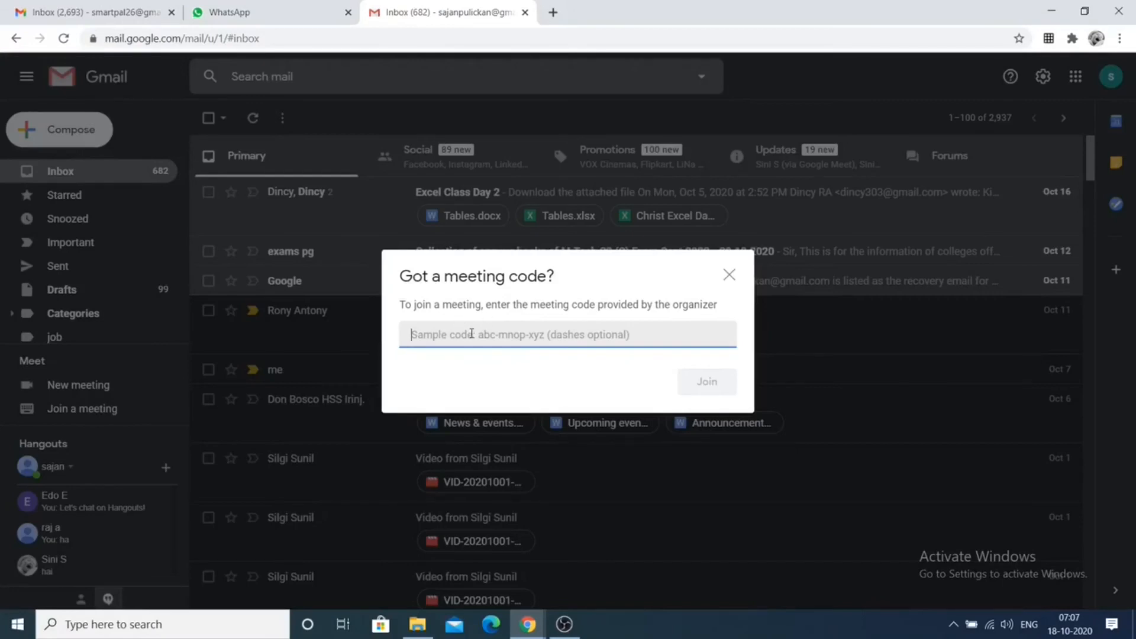
right_click(472, 334)
left_click(514, 447)
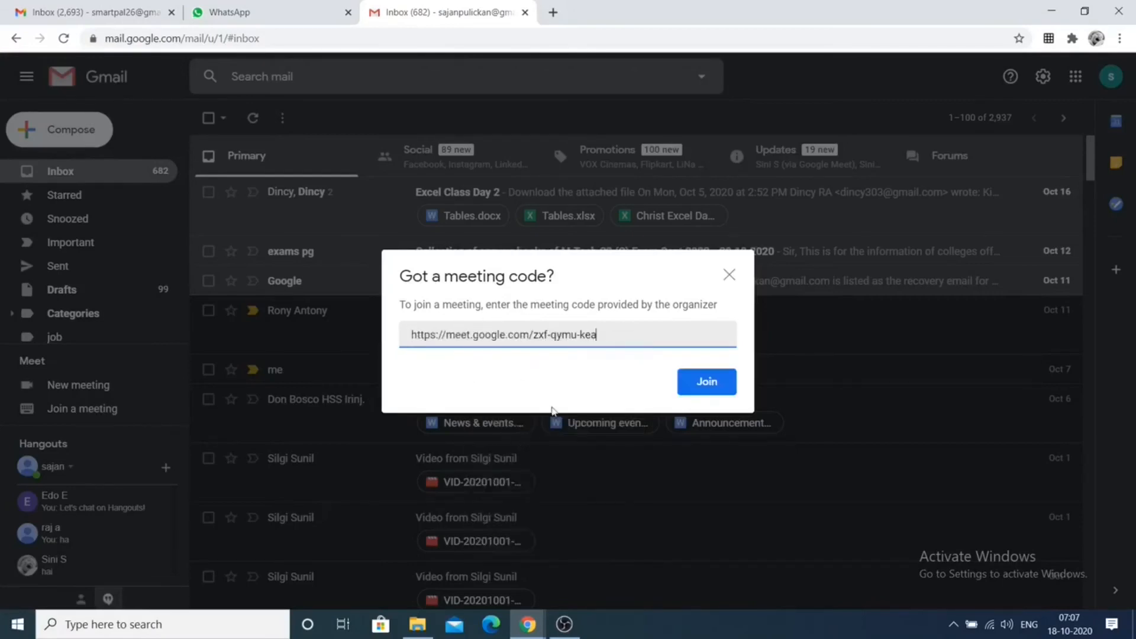
left_click(709, 390)
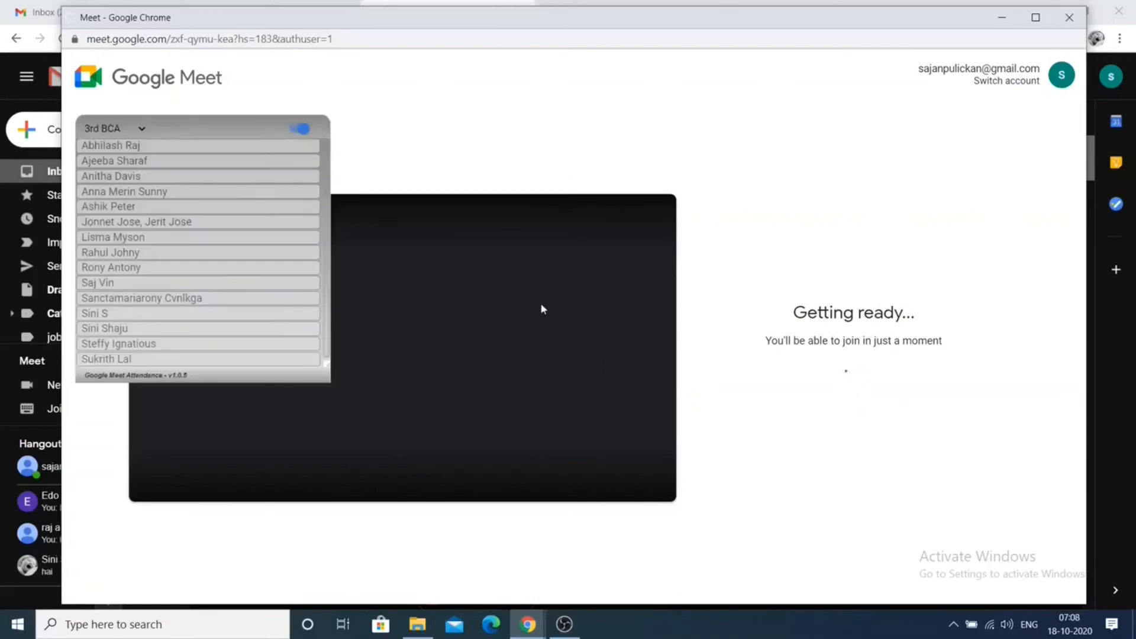
Mute the student's microphone, turn off the camera and ask to join the meeting
left_click(433, 471)
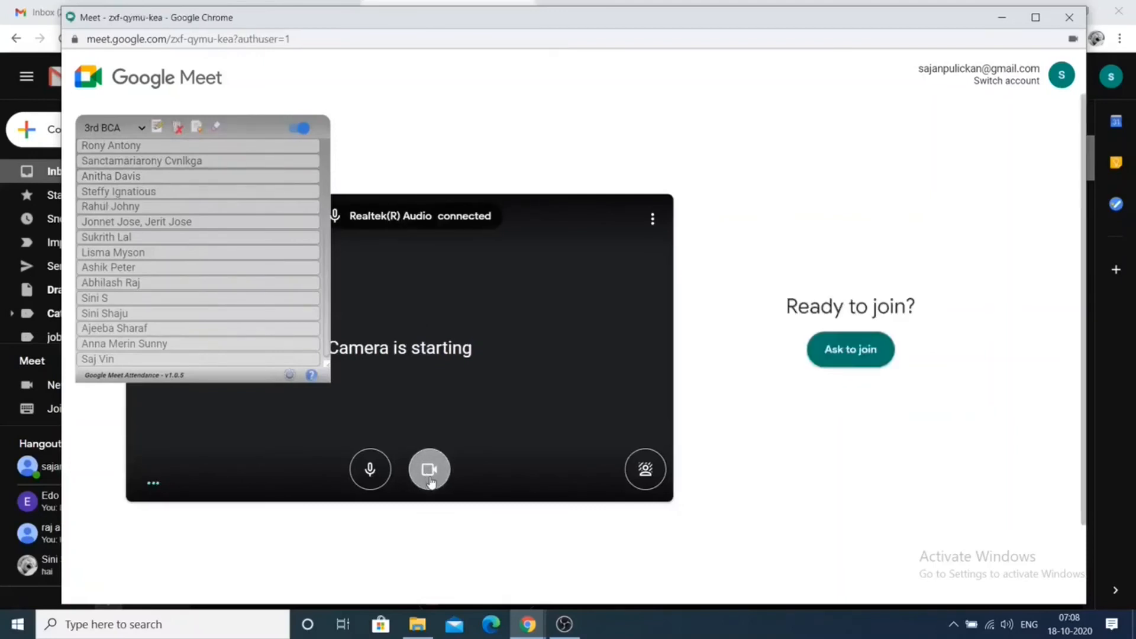
left_click(373, 469)
left_click(432, 470)
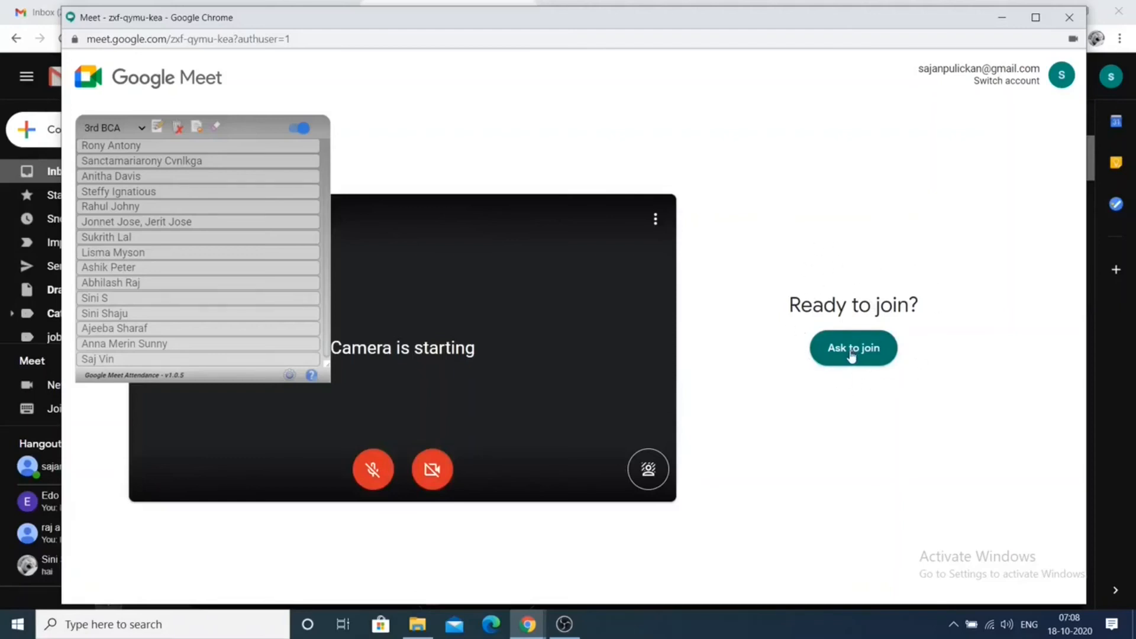
left_click(866, 362)
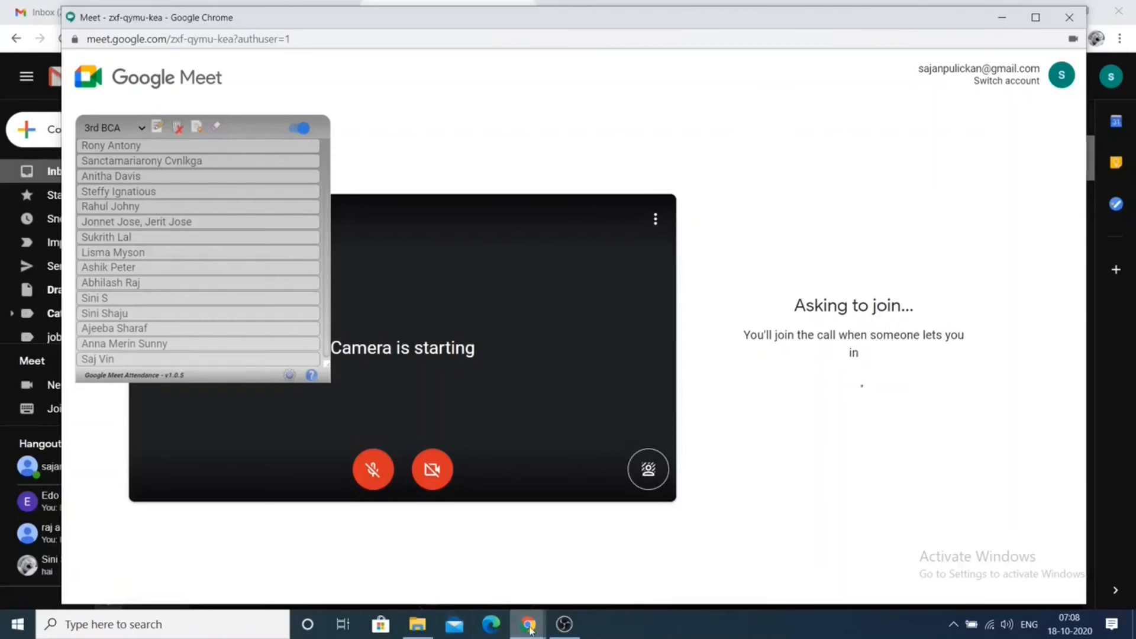
Switch back to the teacher's meeting window and admit the student who is asking to join
mouse_move(530, 629)
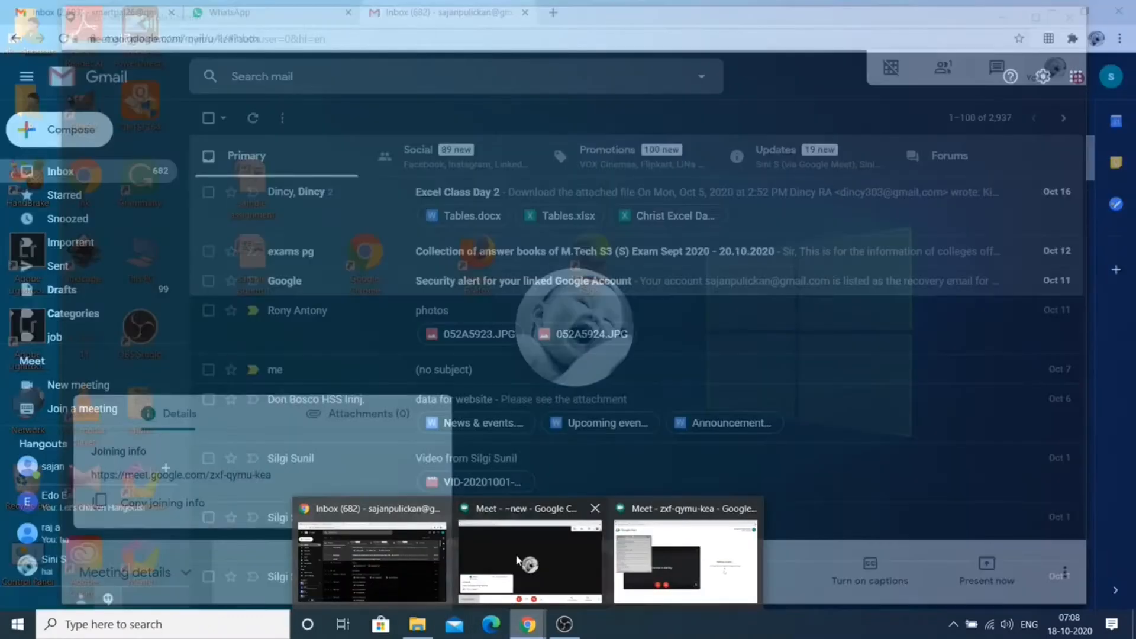
left_click(521, 560)
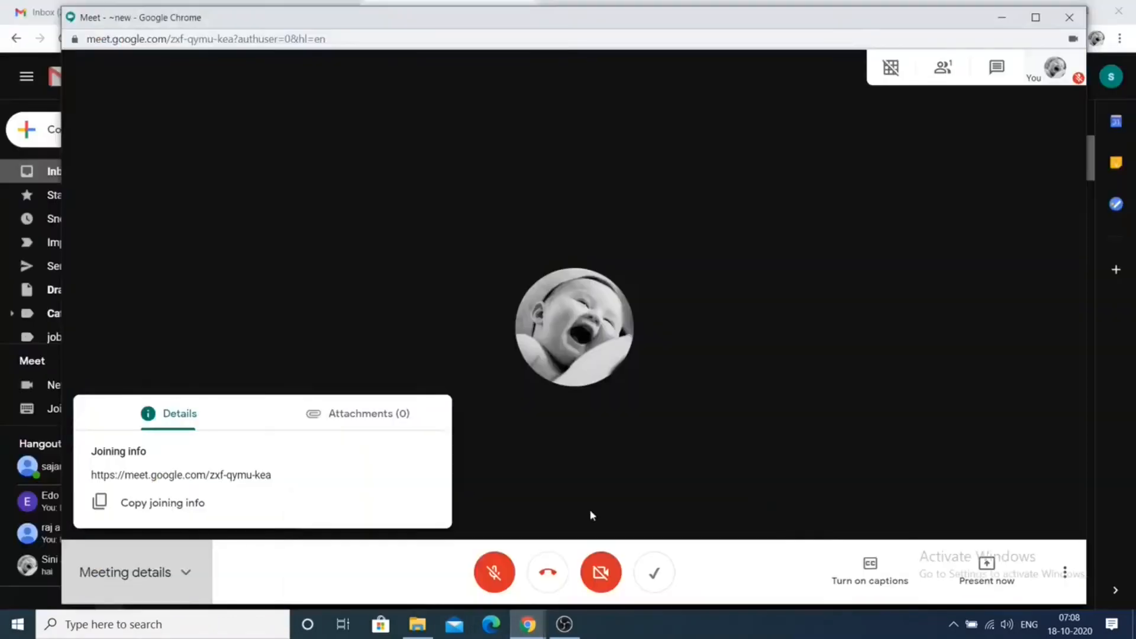
left_click(553, 464)
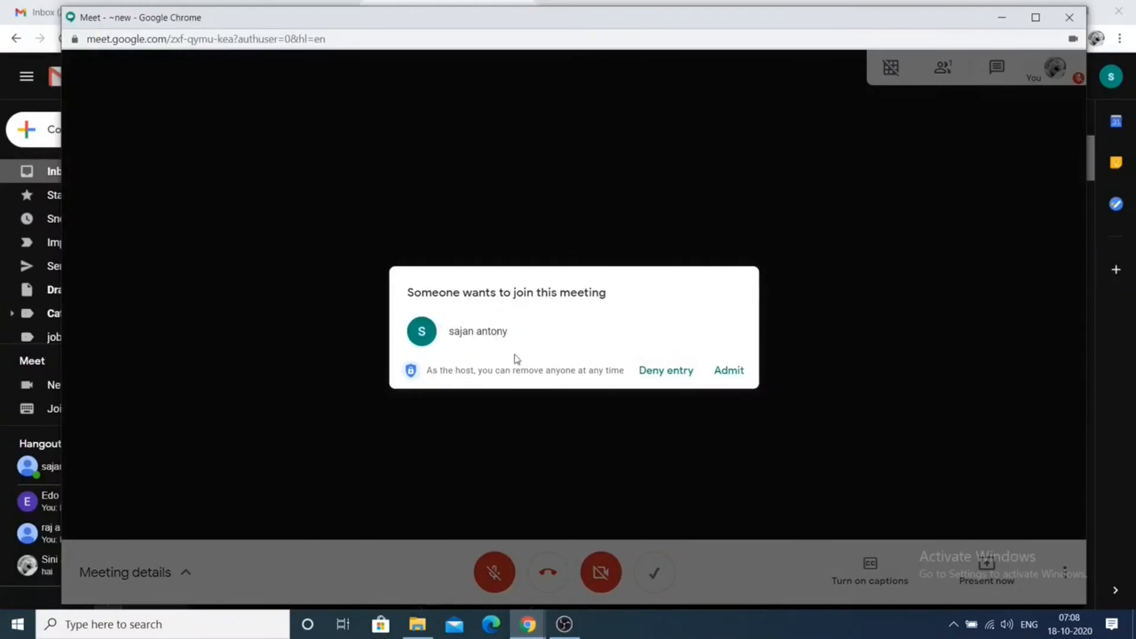
left_click(723, 373)
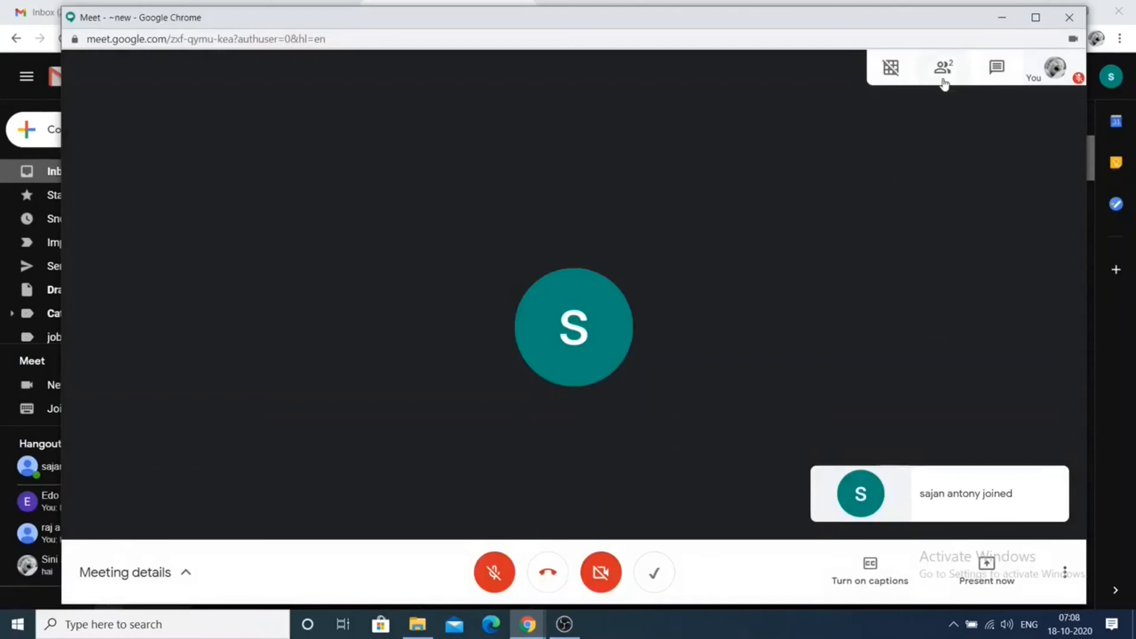
In the maximized meeting window, view the participant list and send the chat message "hiii" to everyone
left_click(1036, 17)
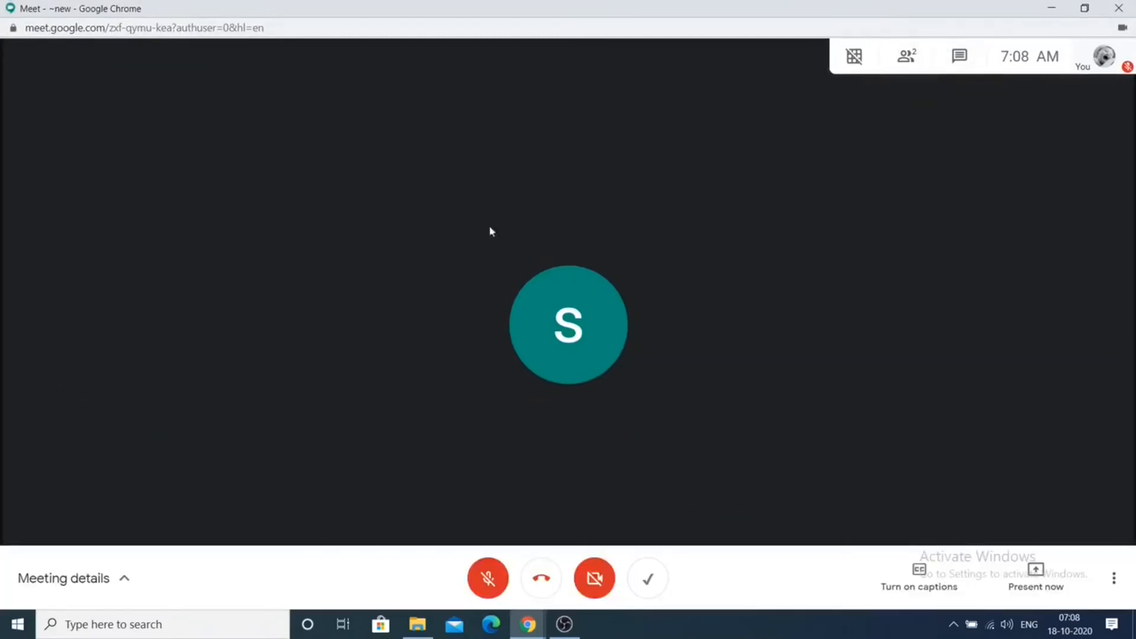
left_click(909, 58)
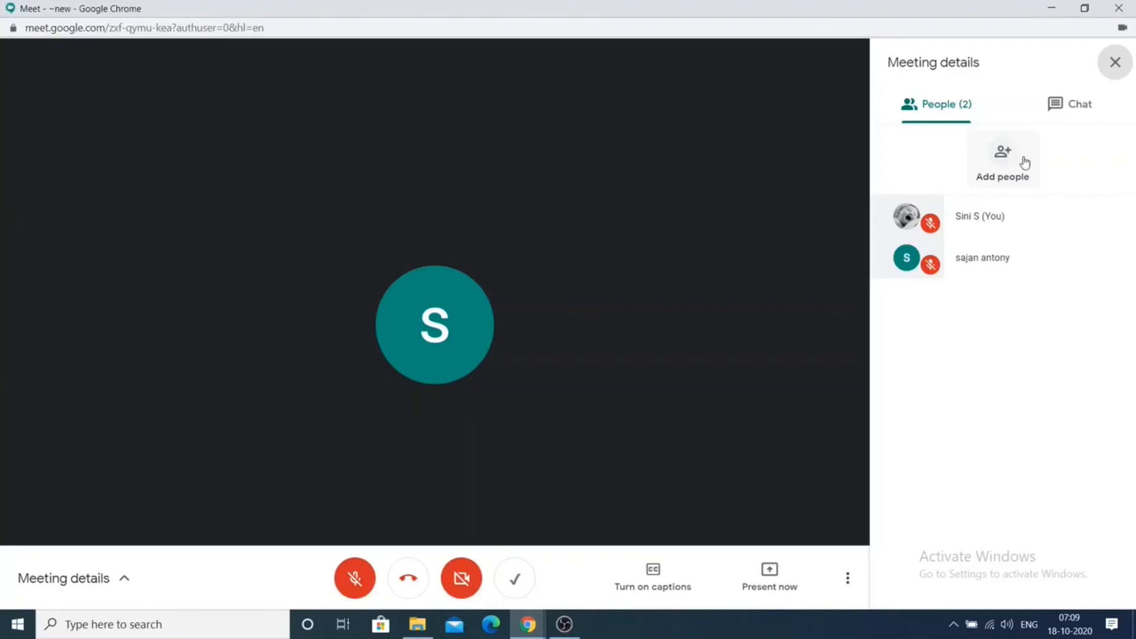
left_click(1071, 110)
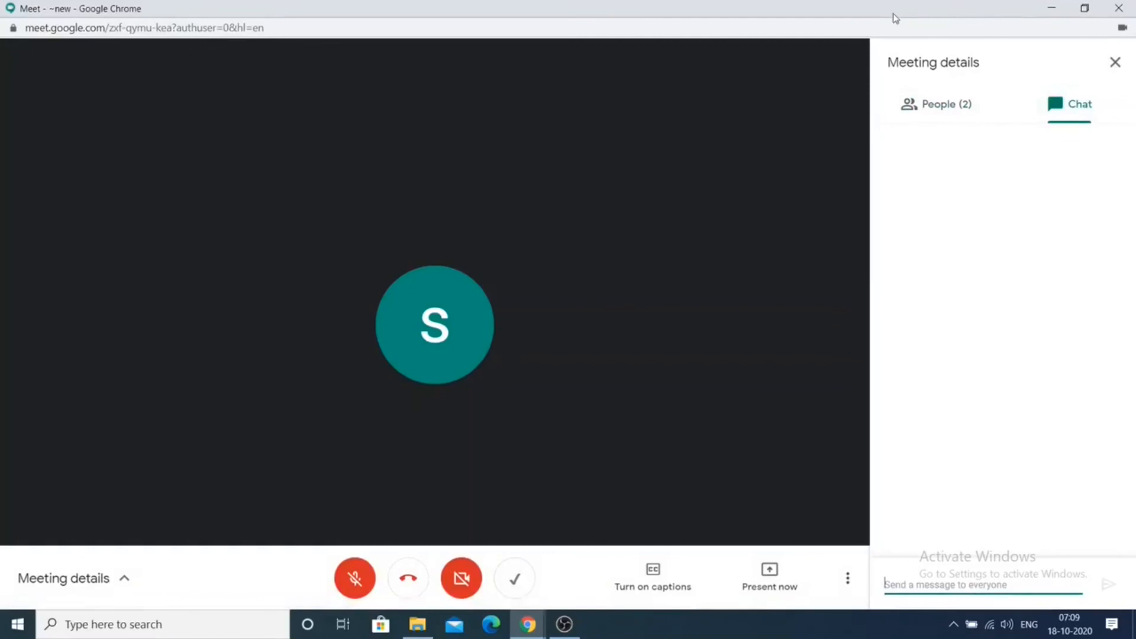
type("hiii")
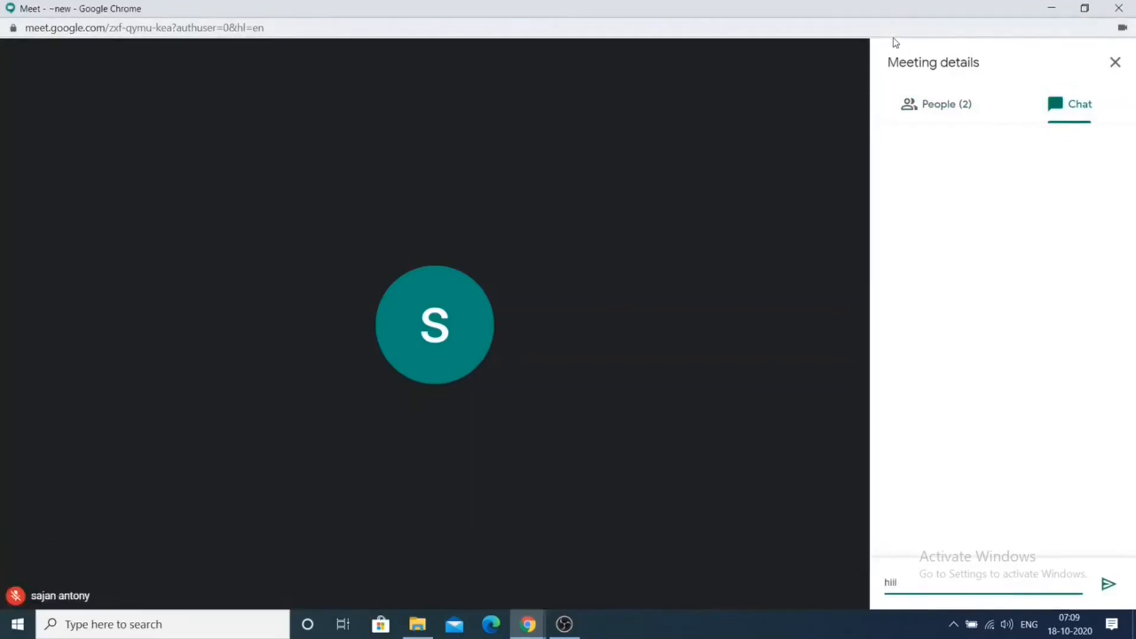
key("Return")
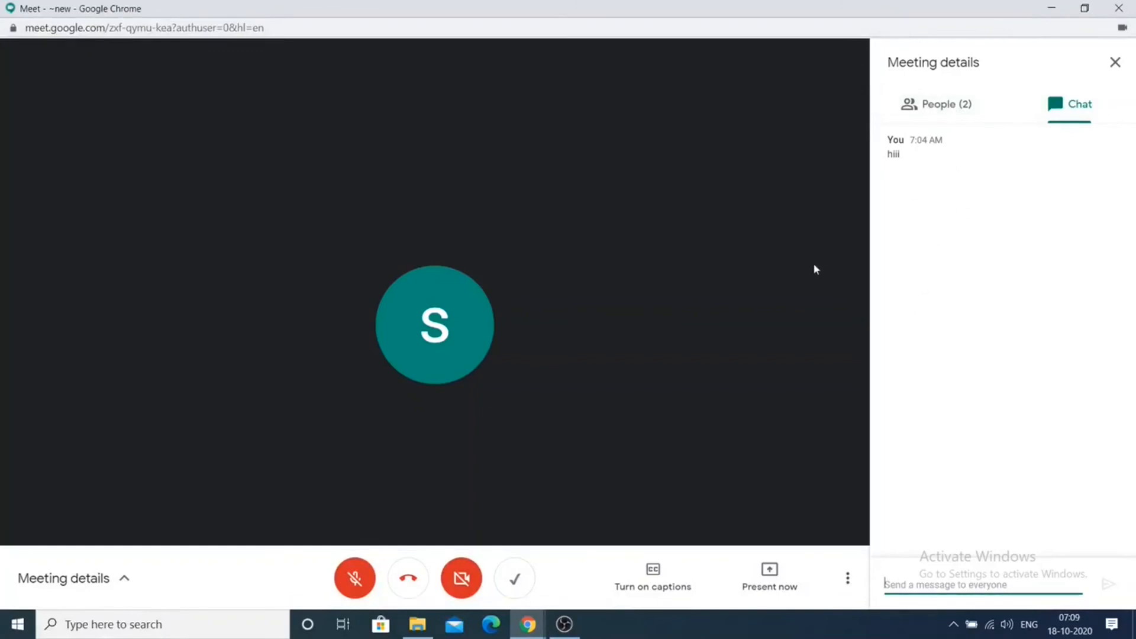
left_click(1115, 65)
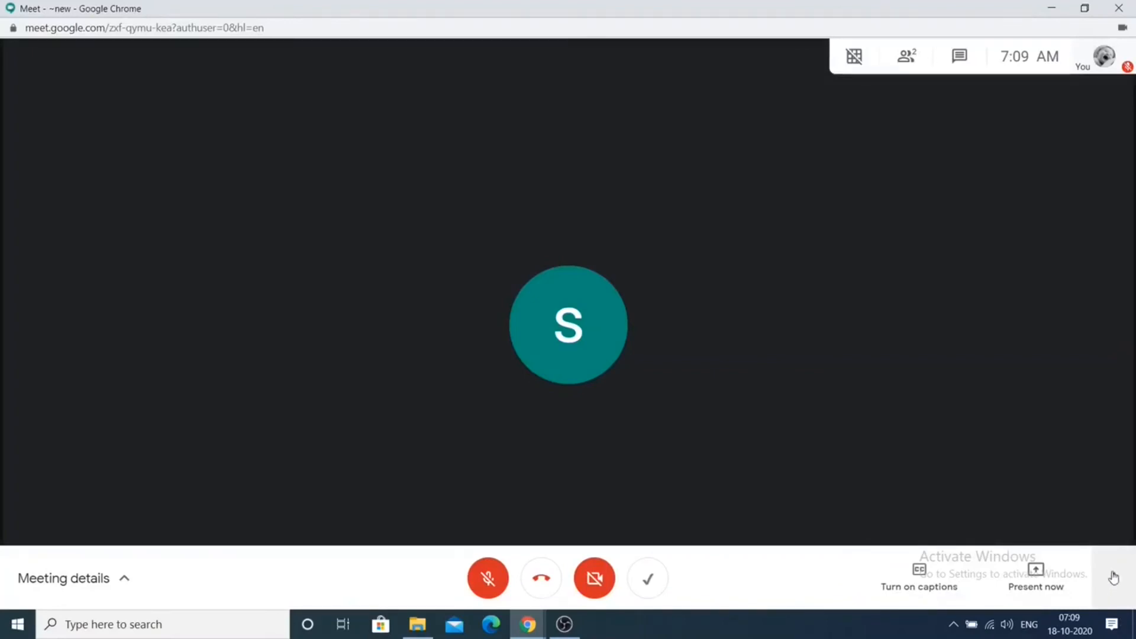
Change the meeting layout to Tiled
left_click(1114, 578)
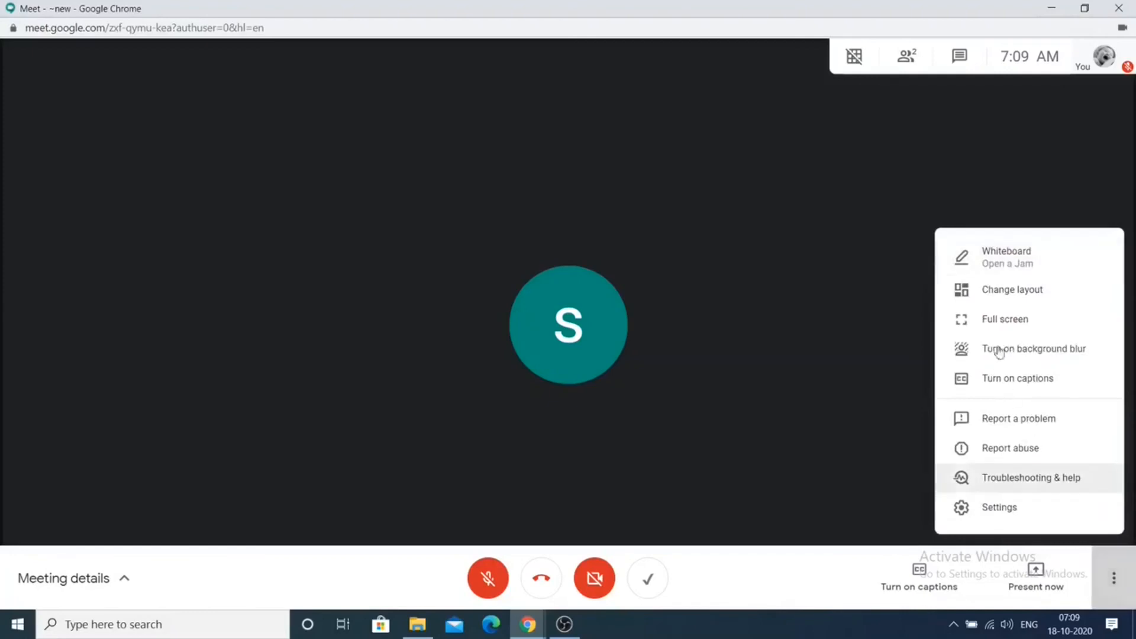
left_click(1035, 291)
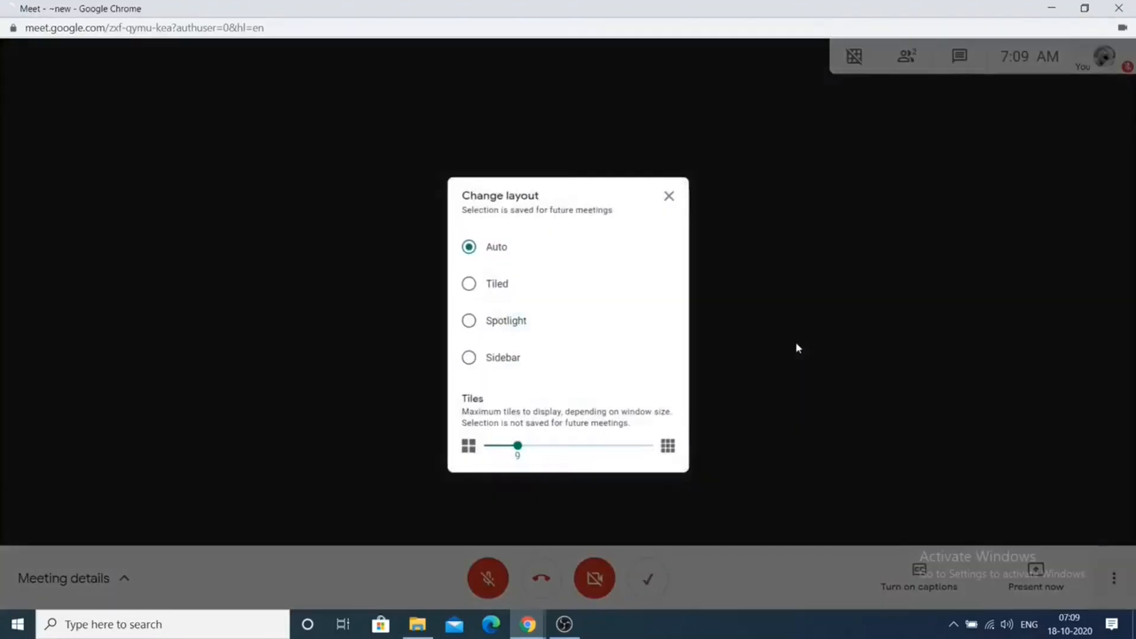
left_click(517, 286)
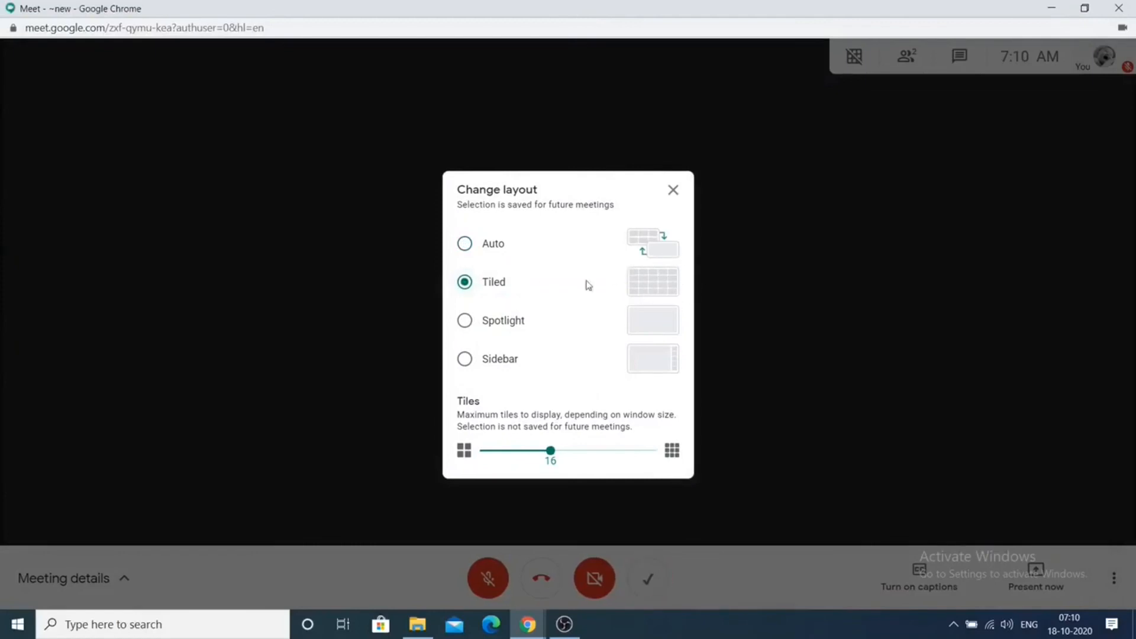
left_click(667, 193)
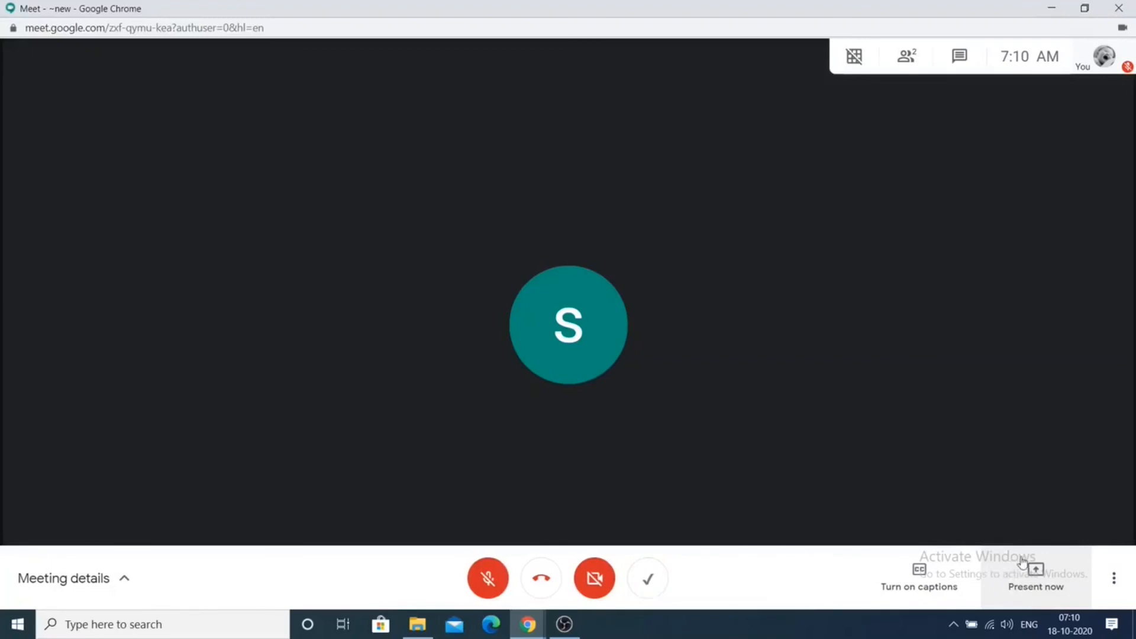
Present the entire screen to everyone in the meeting
left_click(1027, 596)
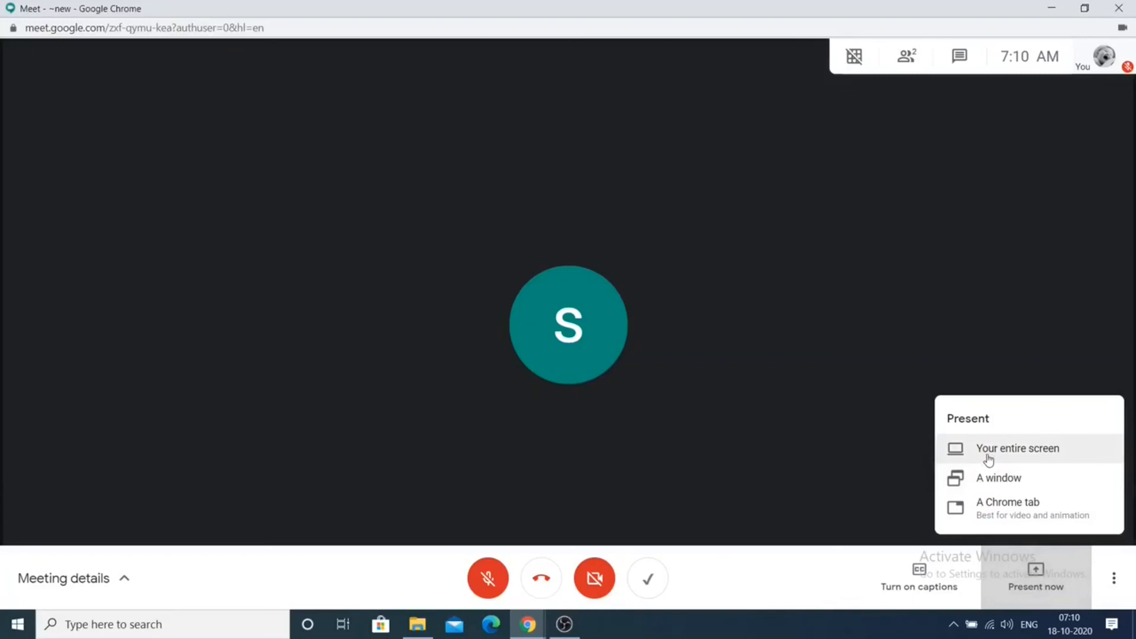
left_click(988, 459)
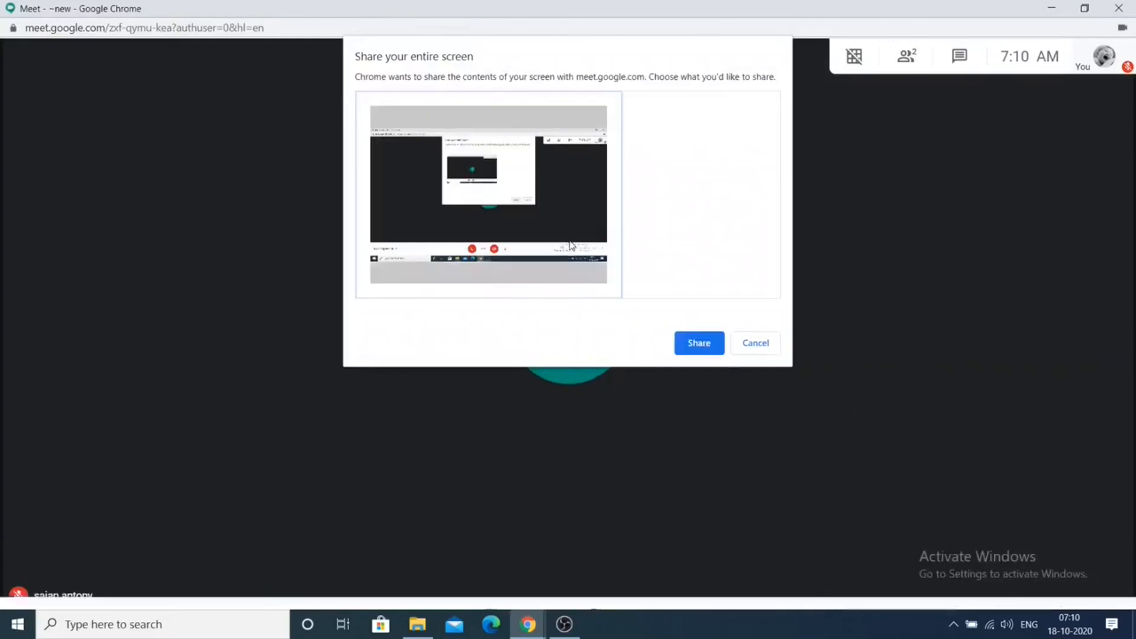
left_click(690, 348)
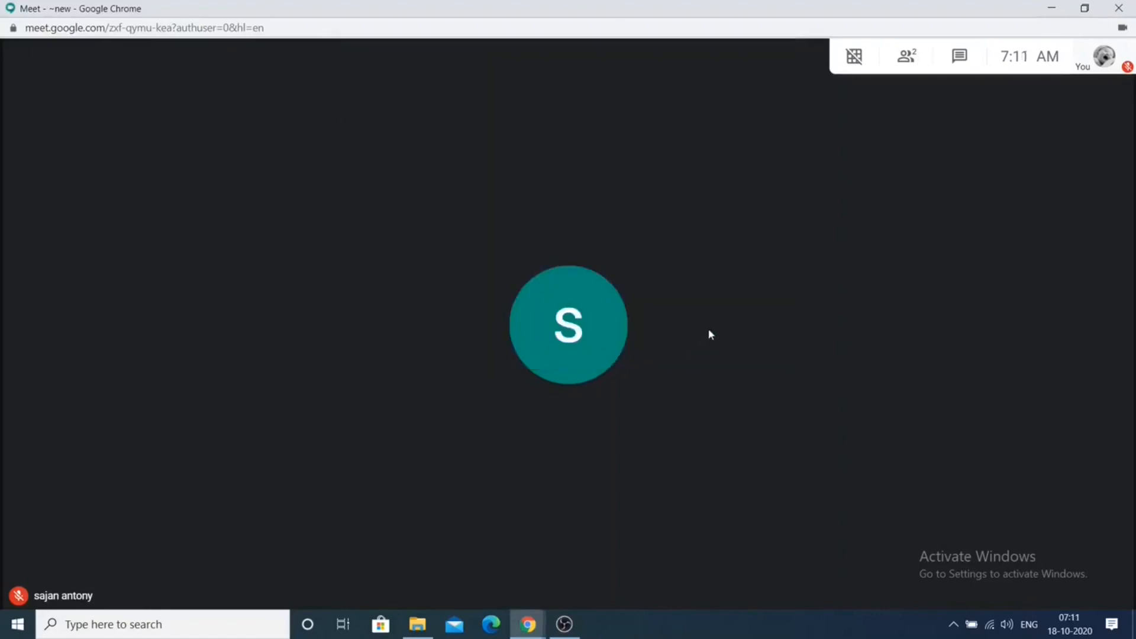
Show the desktop and open the "sample assignment" document in a maximized Word window for the presentation
left_click(1130, 615)
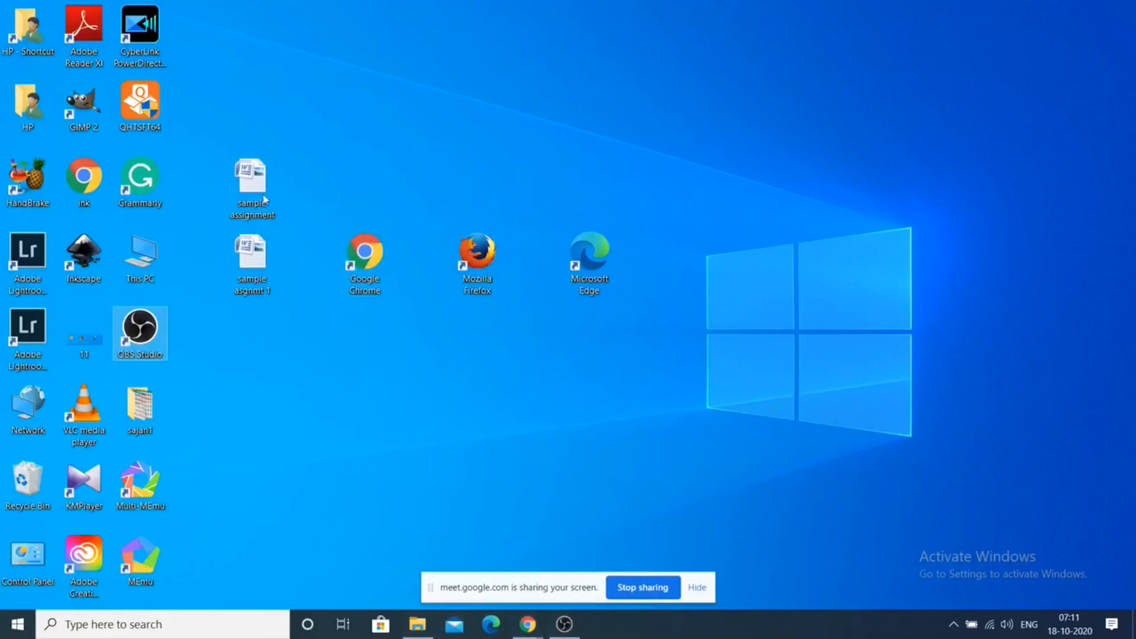
left_click(254, 189)
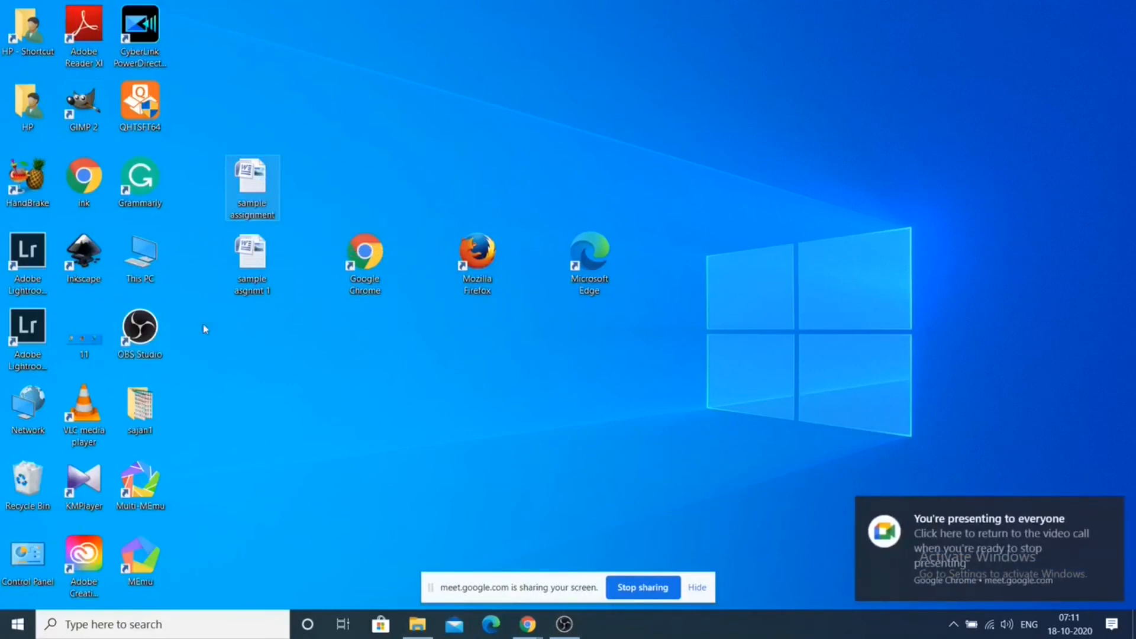
double_click(256, 189)
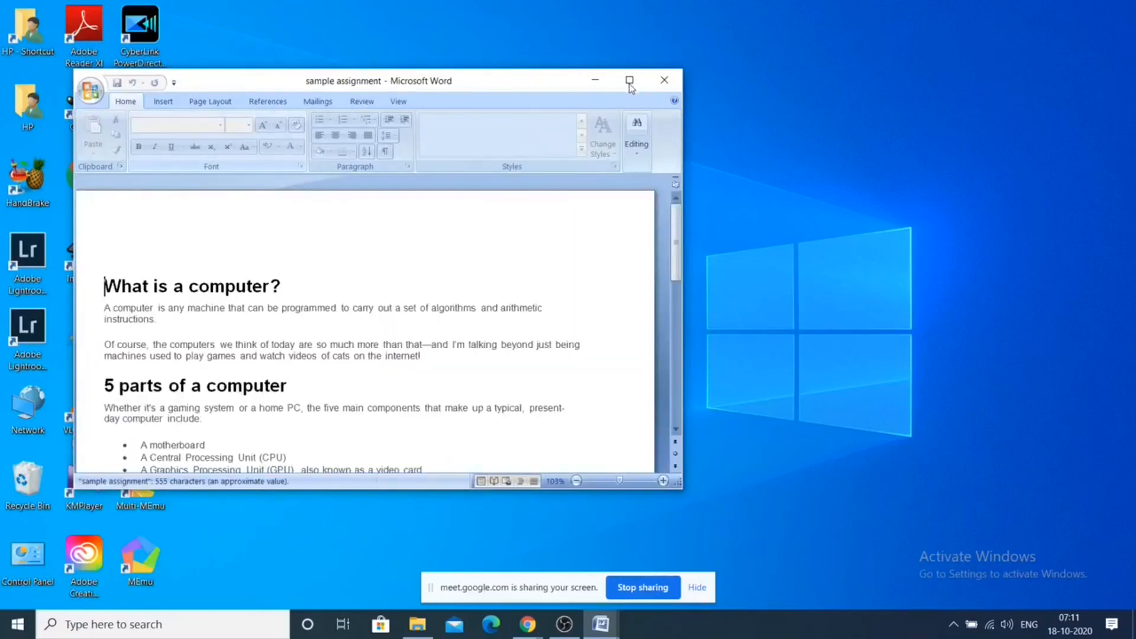
left_click(630, 83)
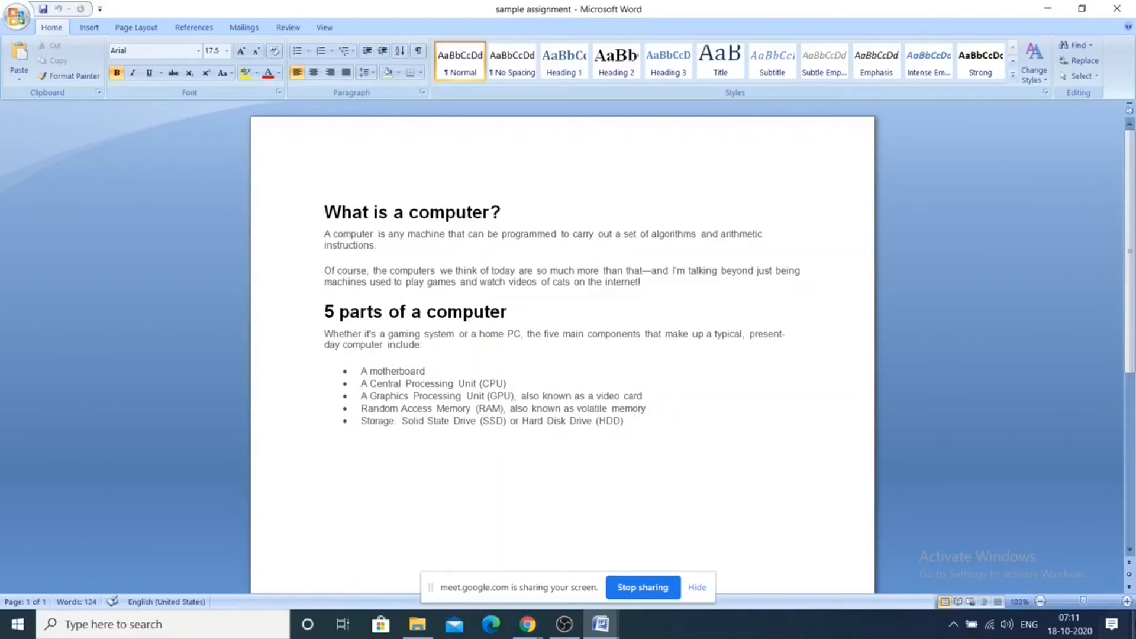
Minimize the Word document, return to the teacher's meeting window, stop presenting and dismiss the microphone notice
left_click(601, 624)
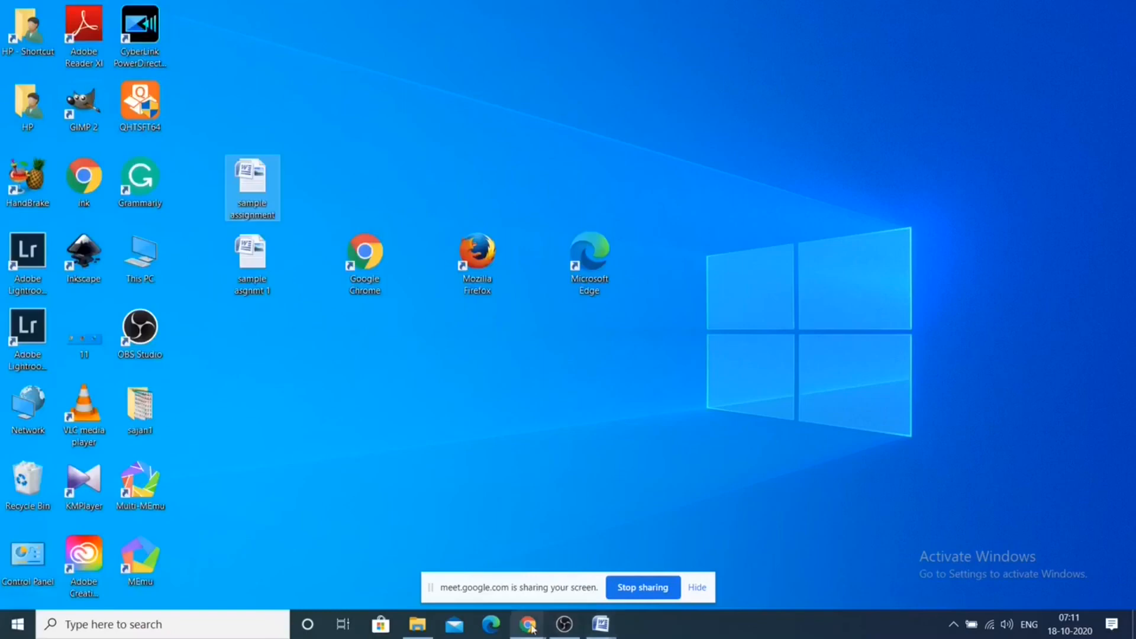
mouse_move(528, 624)
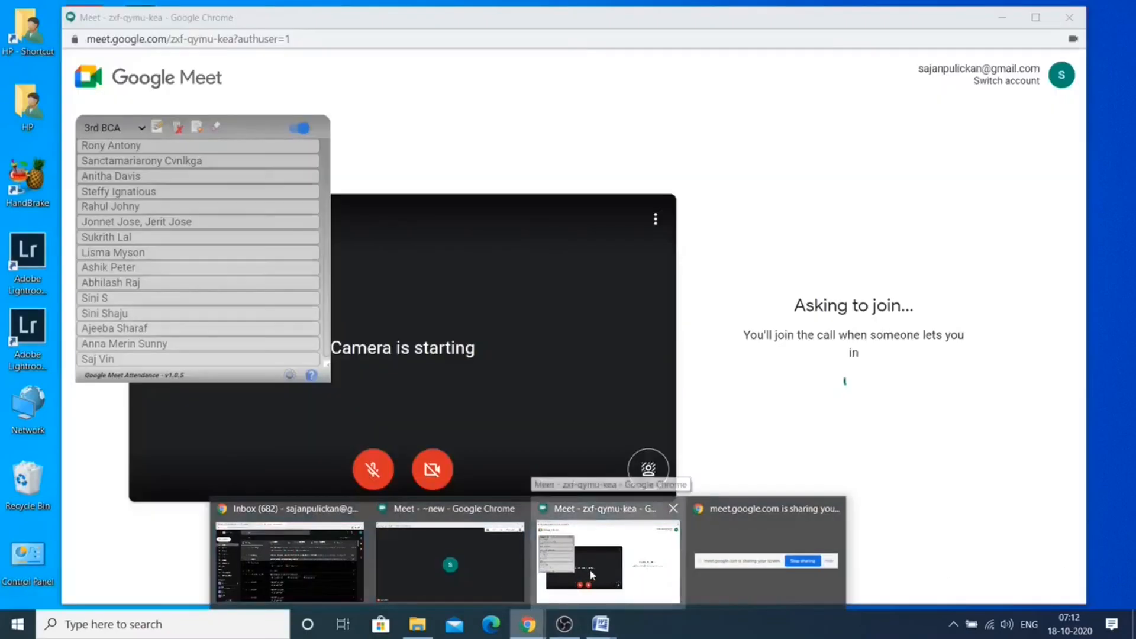
left_click(589, 569)
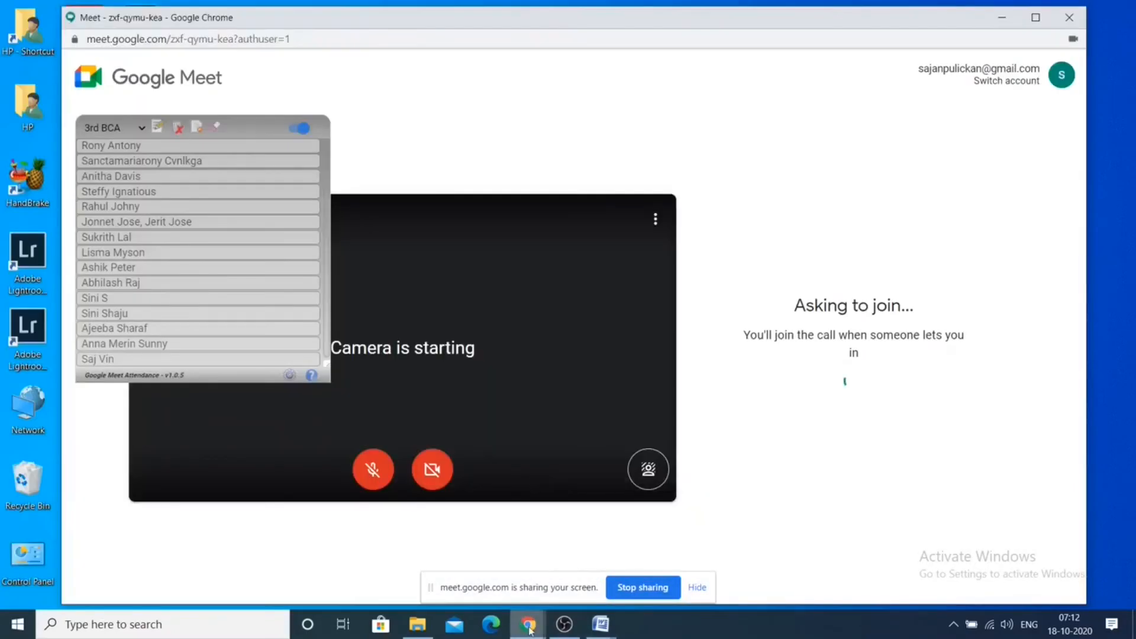
mouse_move(528, 622)
left_click(496, 592)
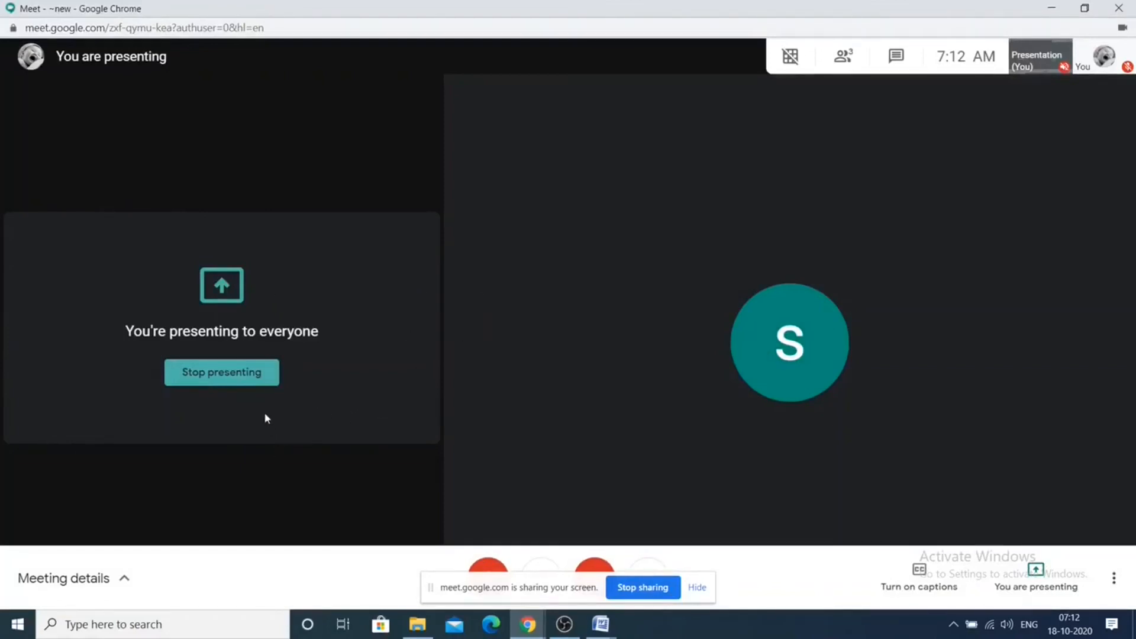
left_click(231, 379)
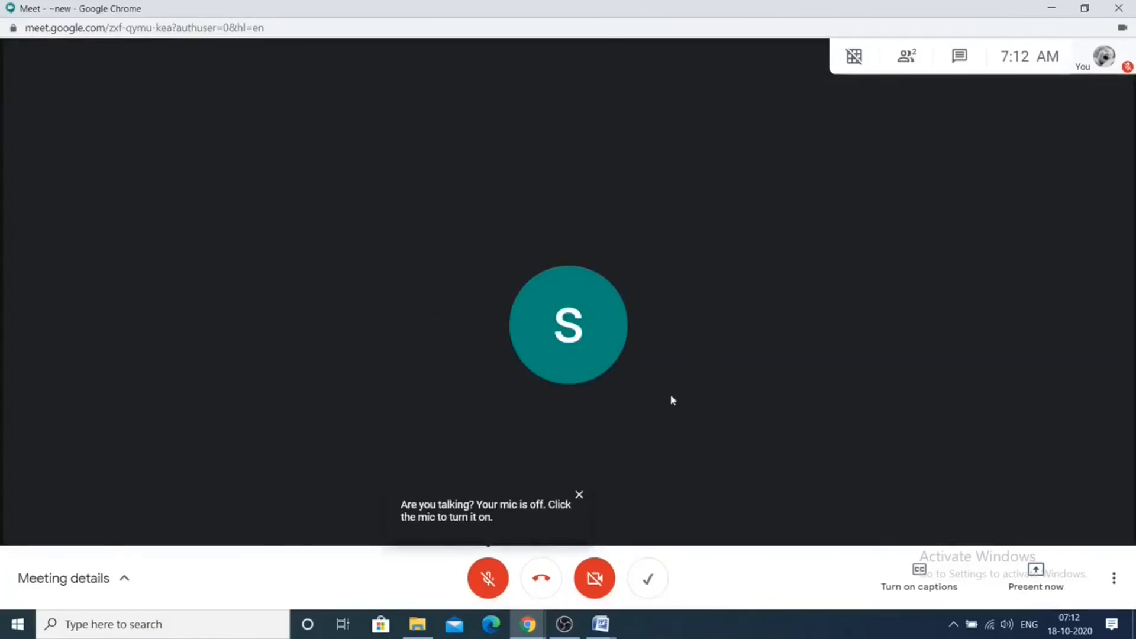
left_click(579, 495)
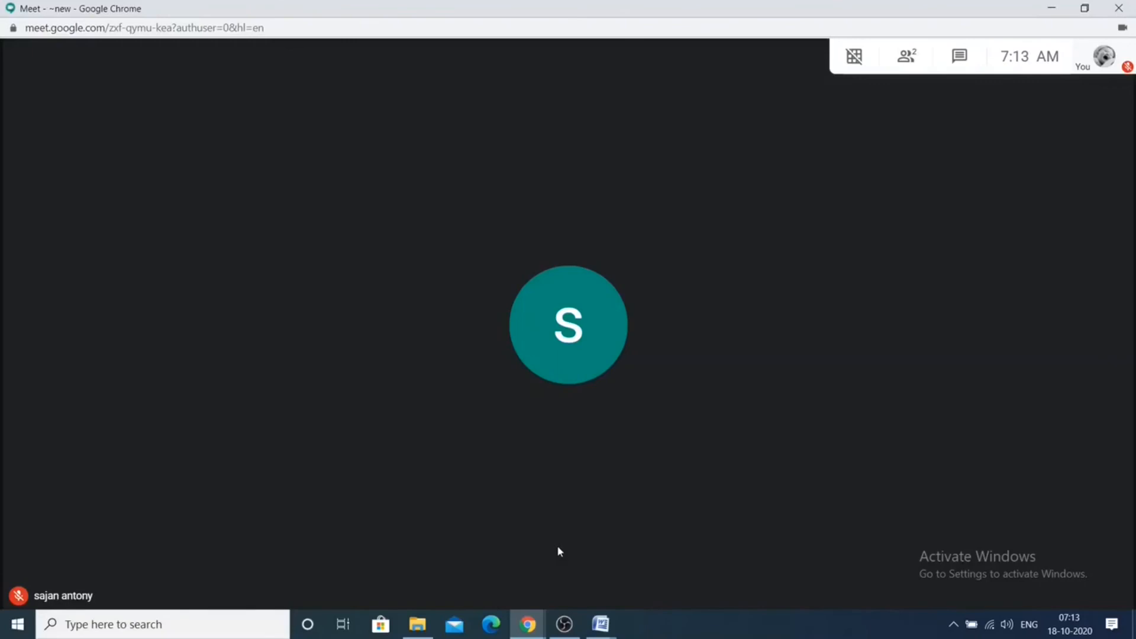
mouse_move(530, 571)
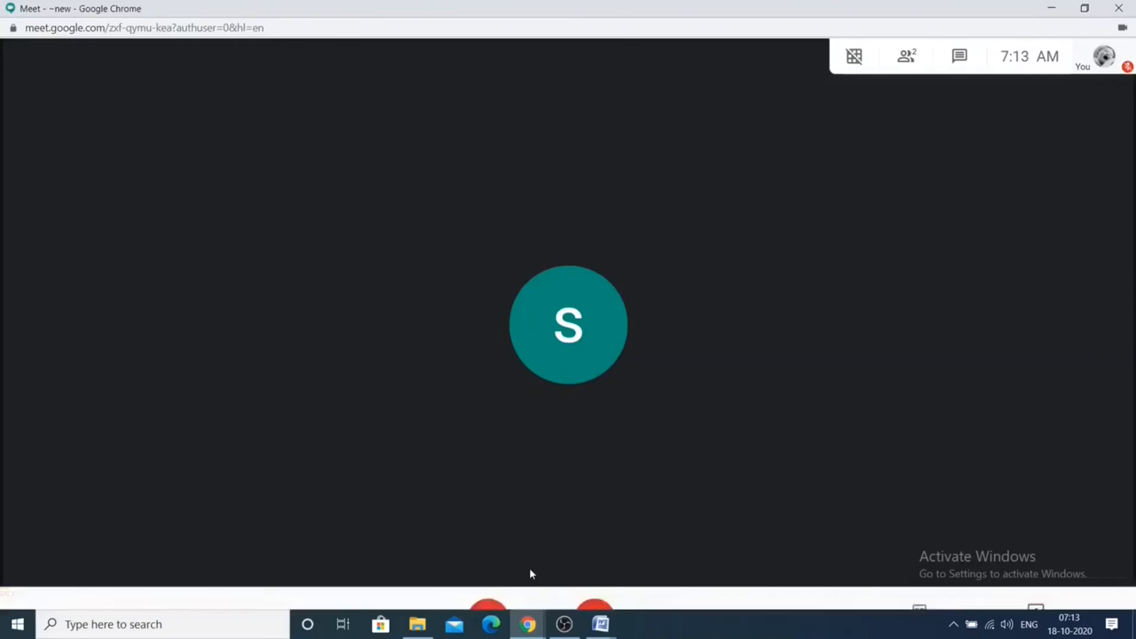